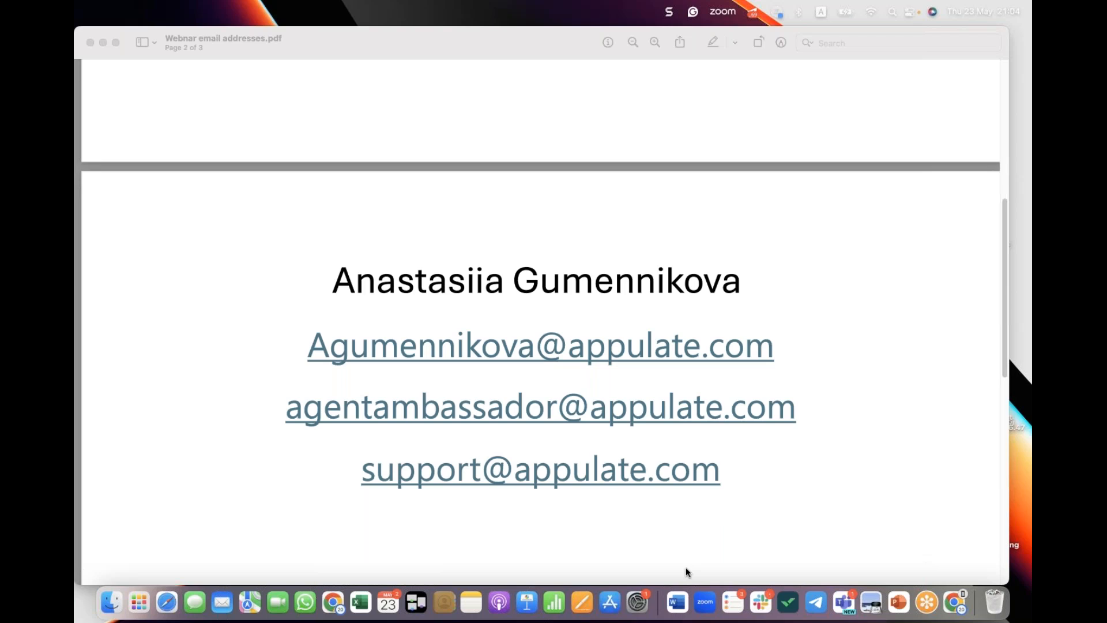
Step: Open the appulate.com/?browse link from the last page of the PDF and go to the site's login page
scroll(692, 548, down, 2)
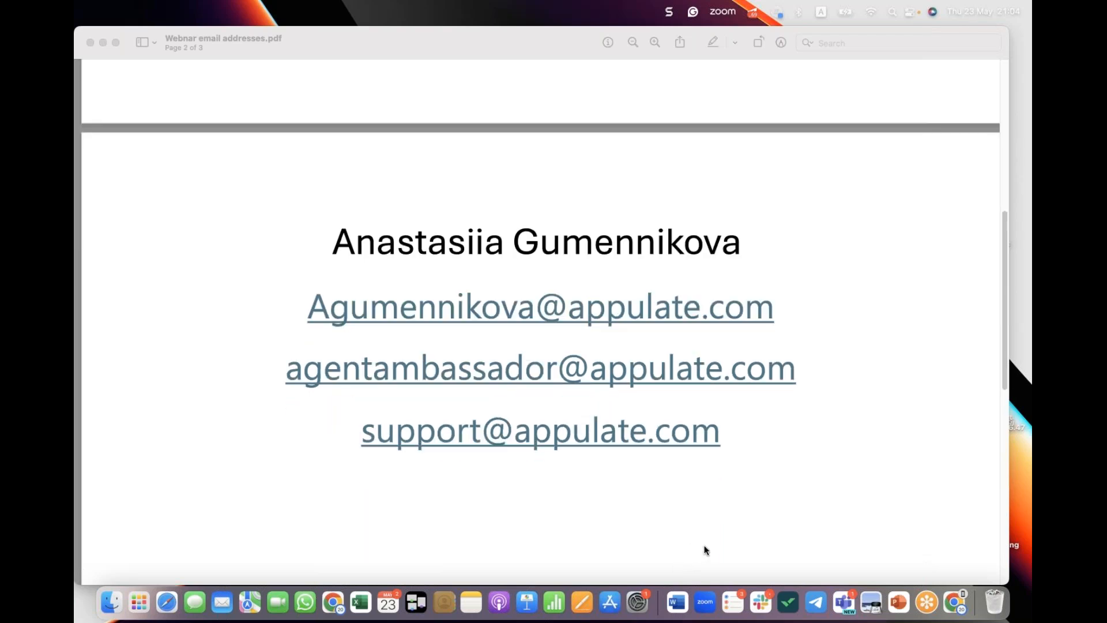
scroll(719, 507, down, 10)
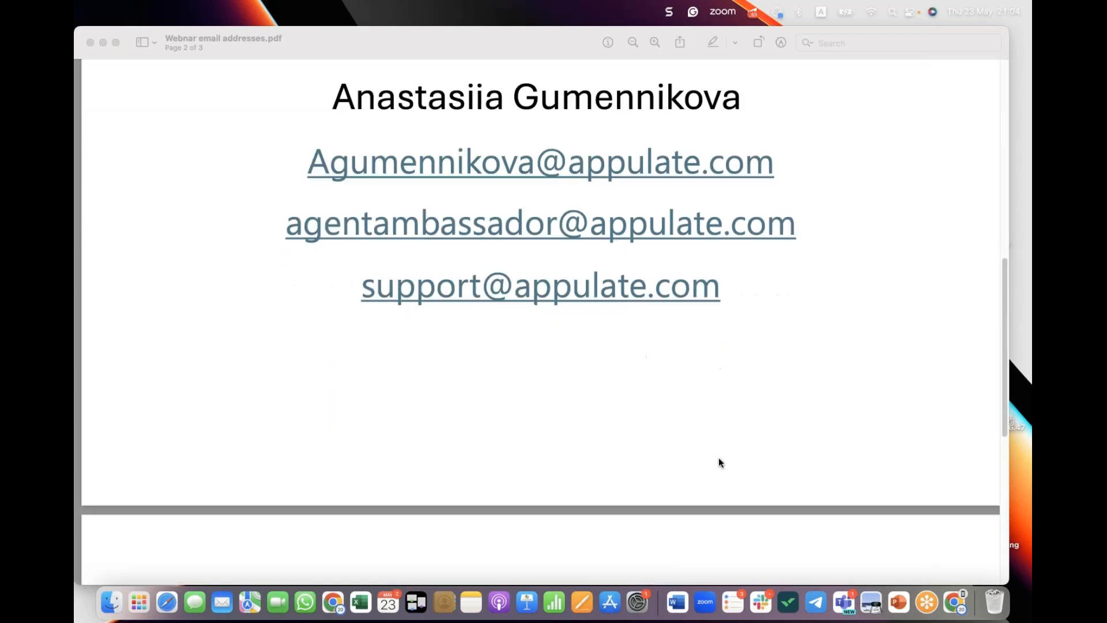
click(522, 463)
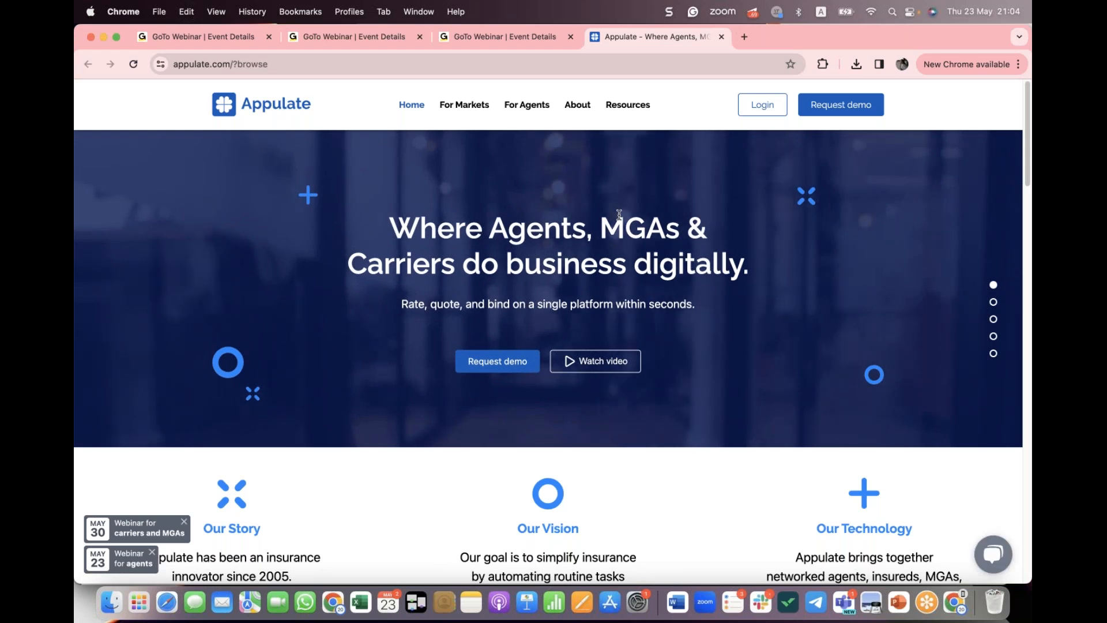
click(758, 115)
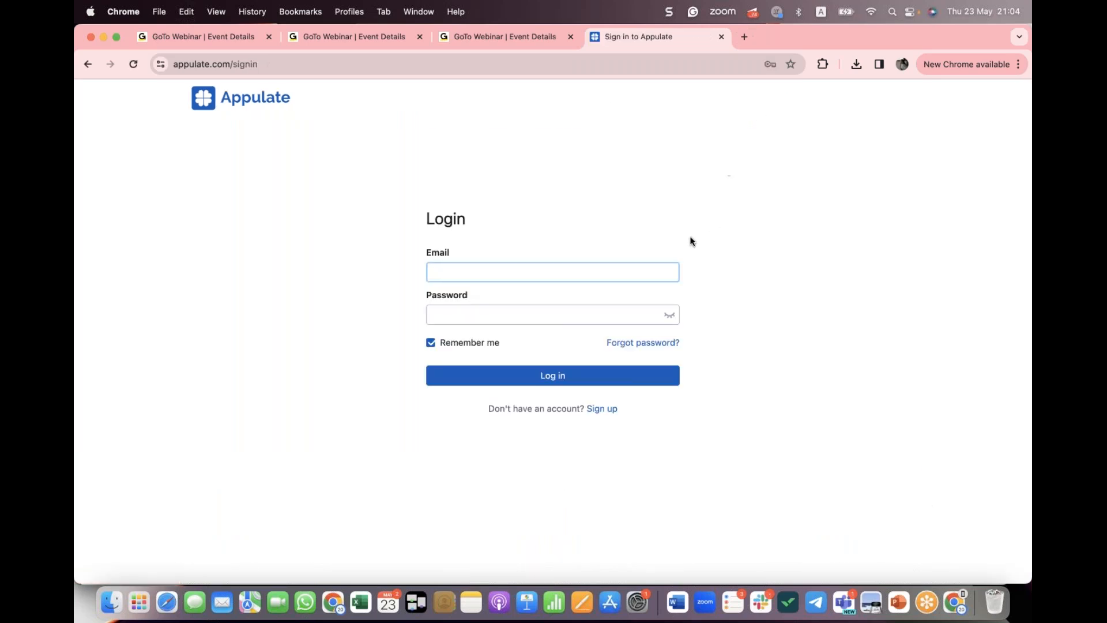
Step: View the agency sign-up form and return to the login form
click(597, 410)
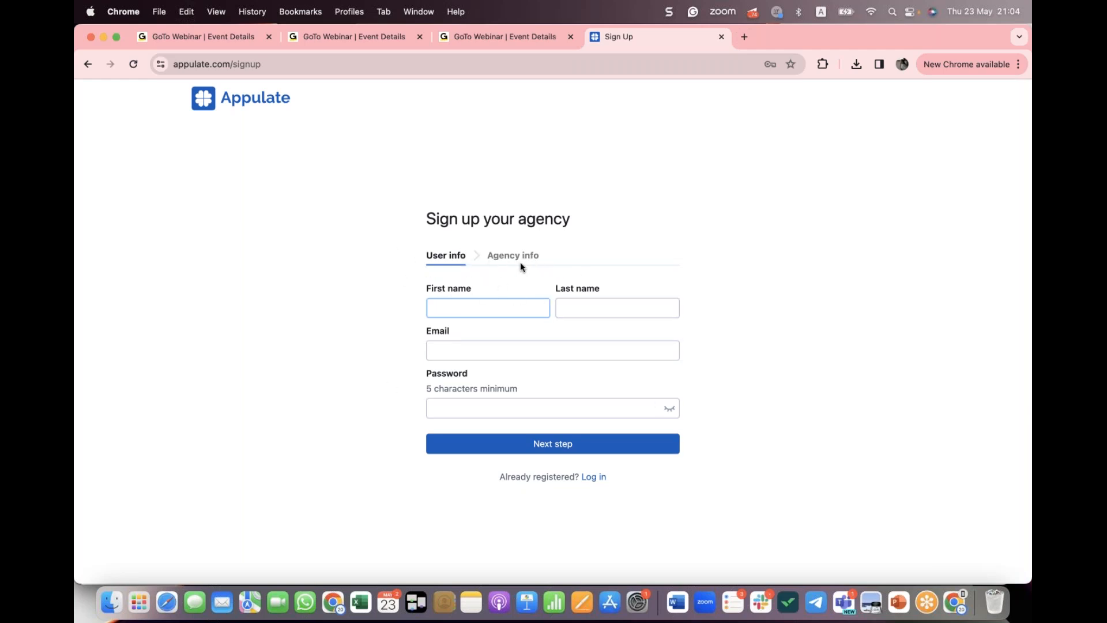
click(601, 482)
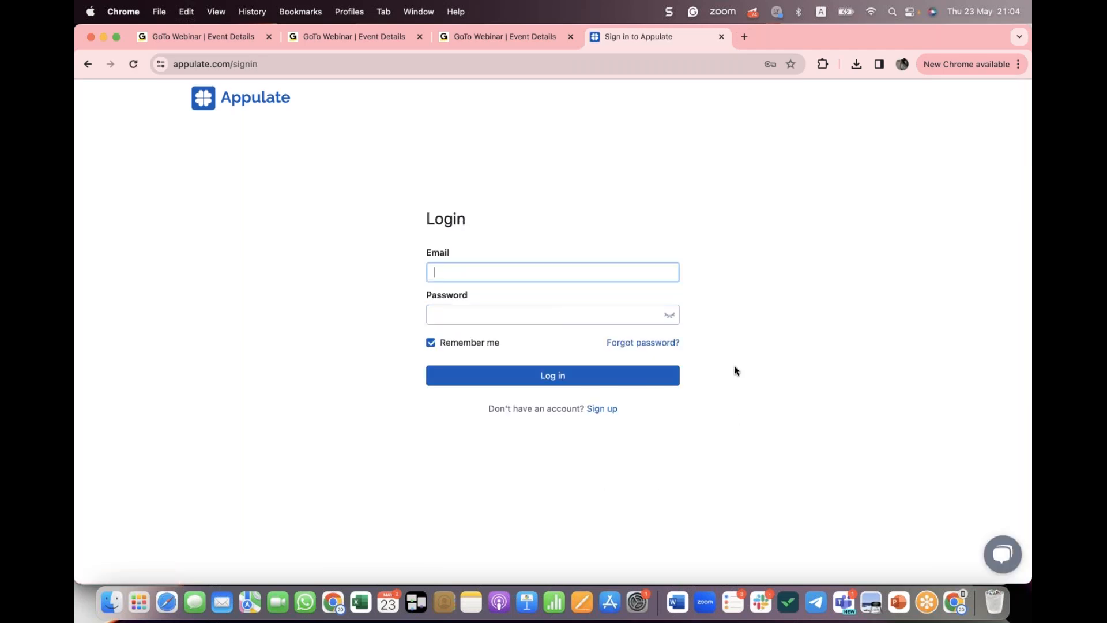
Step: Fill in the saved account email and password and log in
click(471, 271)
click(568, 300)
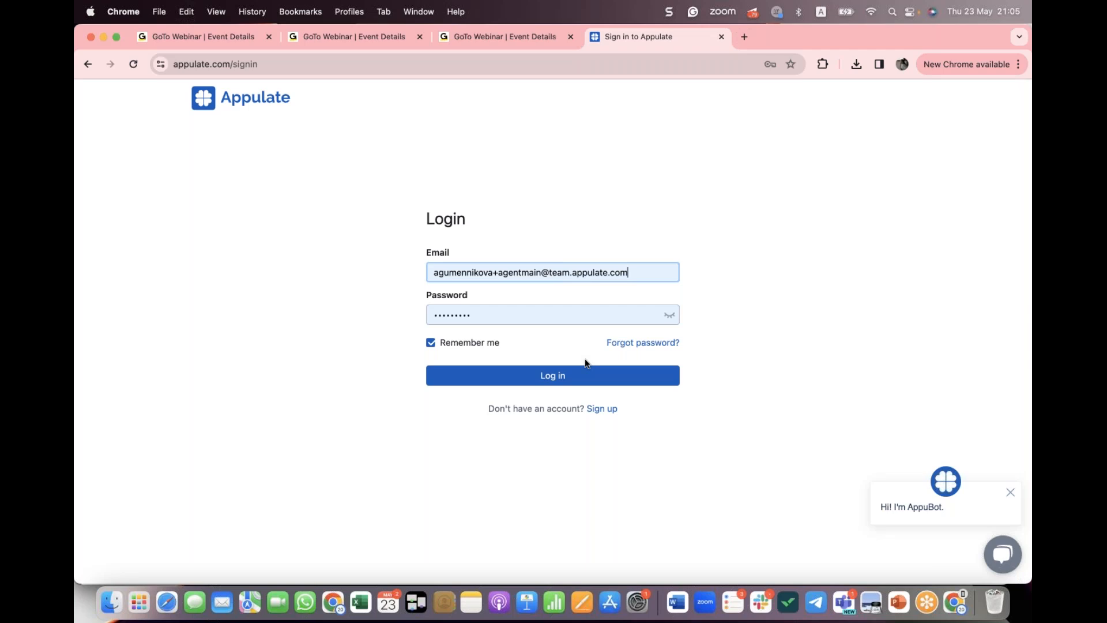
click(561, 380)
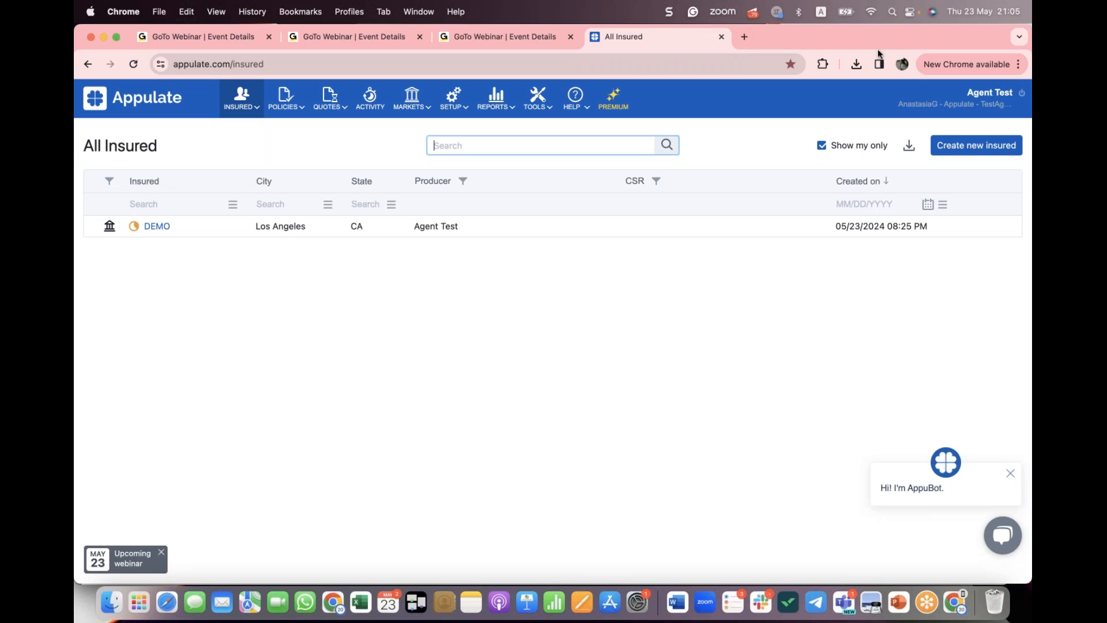
Step: Delete the DEMO insured from the All Insured list and confirm the deletion
drag(759, 34, 860, 42)
click(1003, 231)
mouse_move(1008, 233)
click(1008, 233)
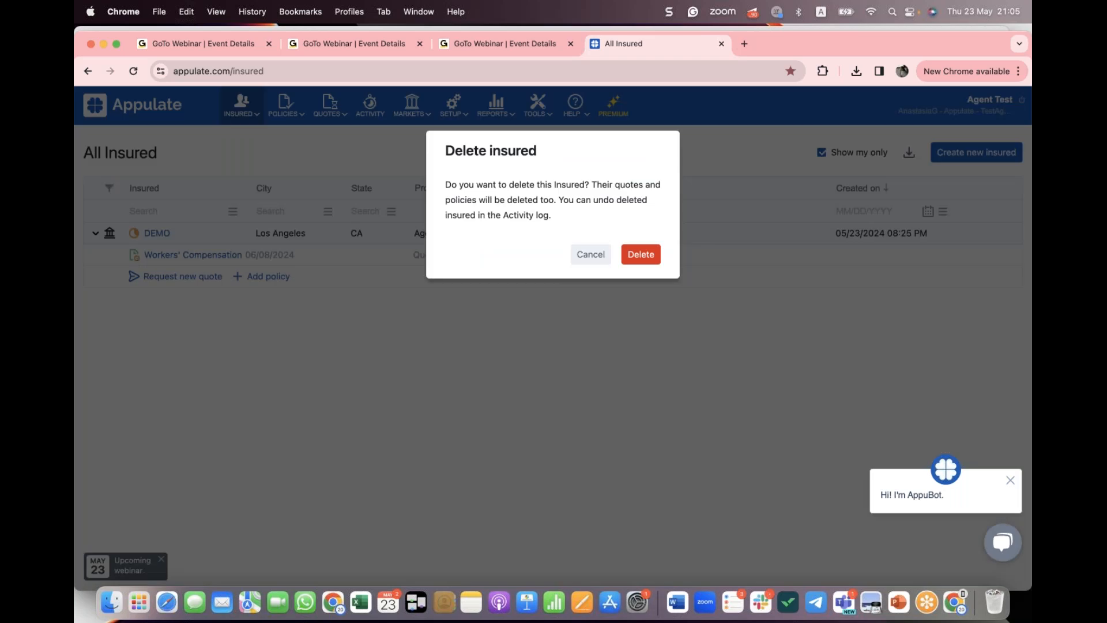
click(646, 254)
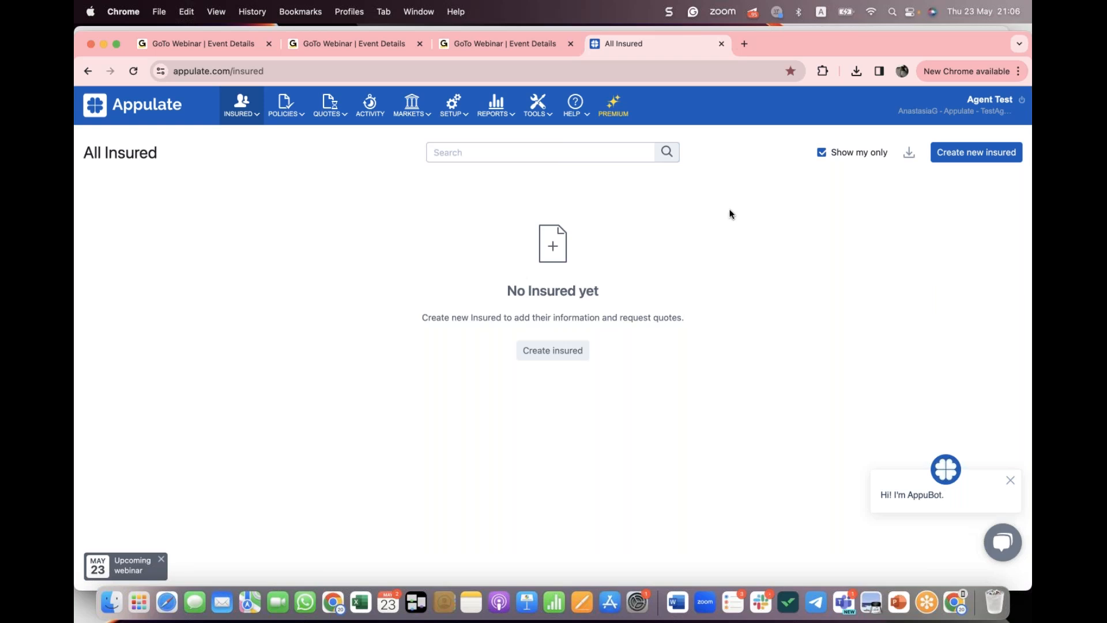
Step: Open the Appulate Uplink tool page
click(536, 108)
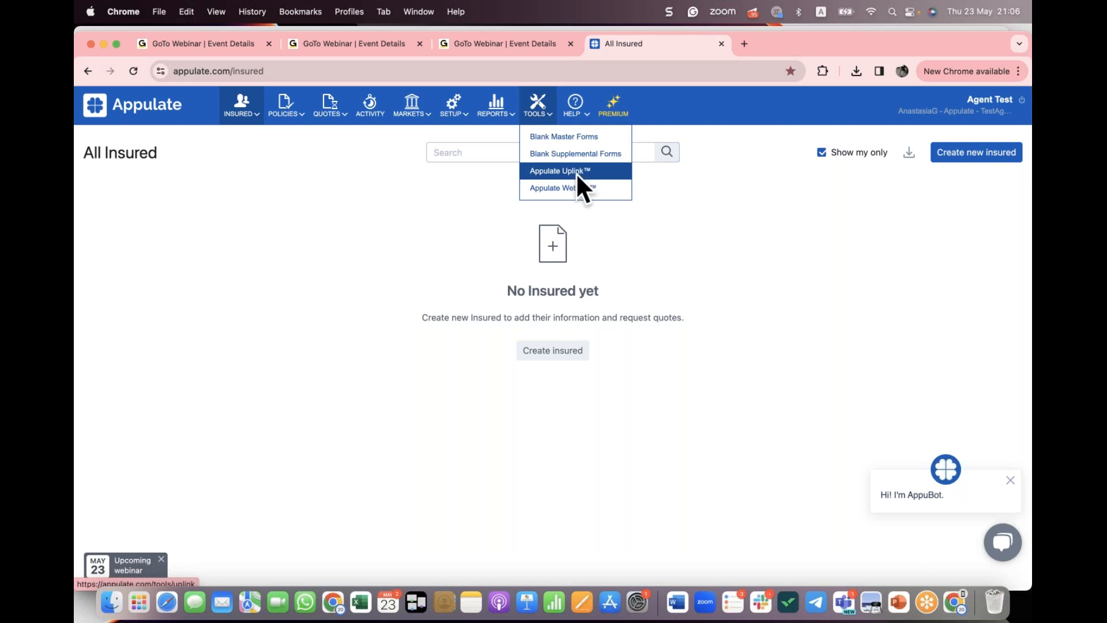
click(600, 170)
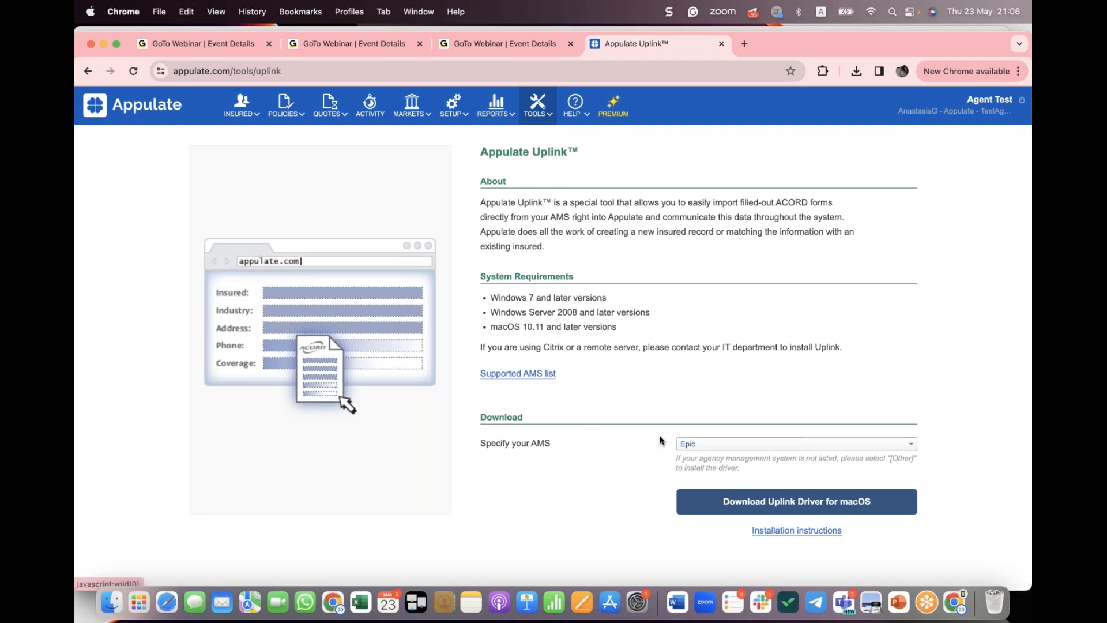
click(744, 444)
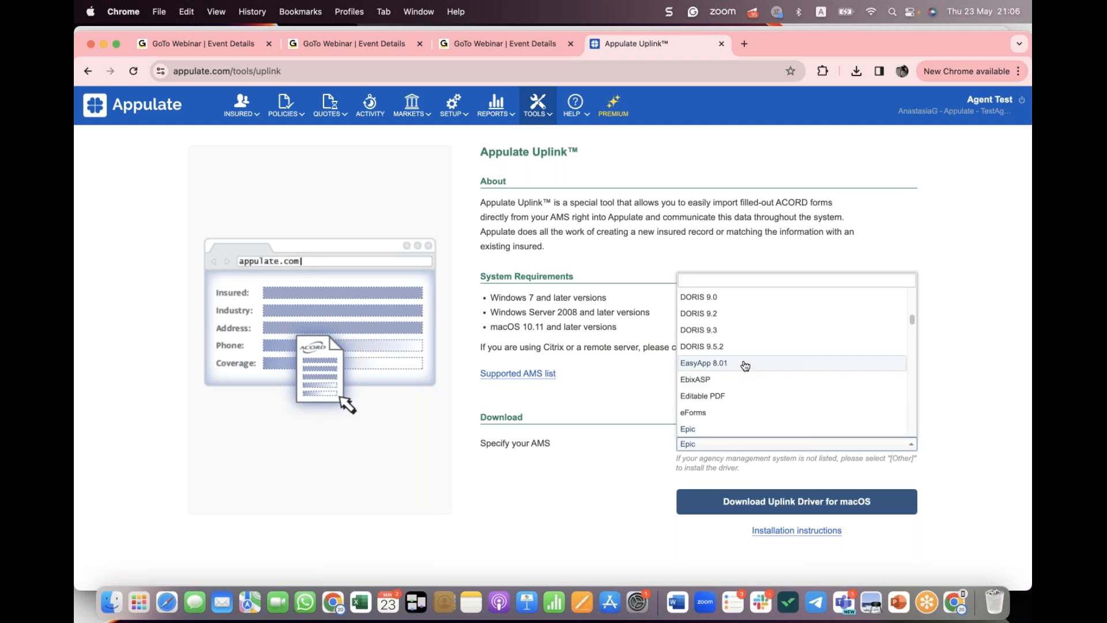
scroll(743, 364, down, 10)
scroll(745, 366, down, 15)
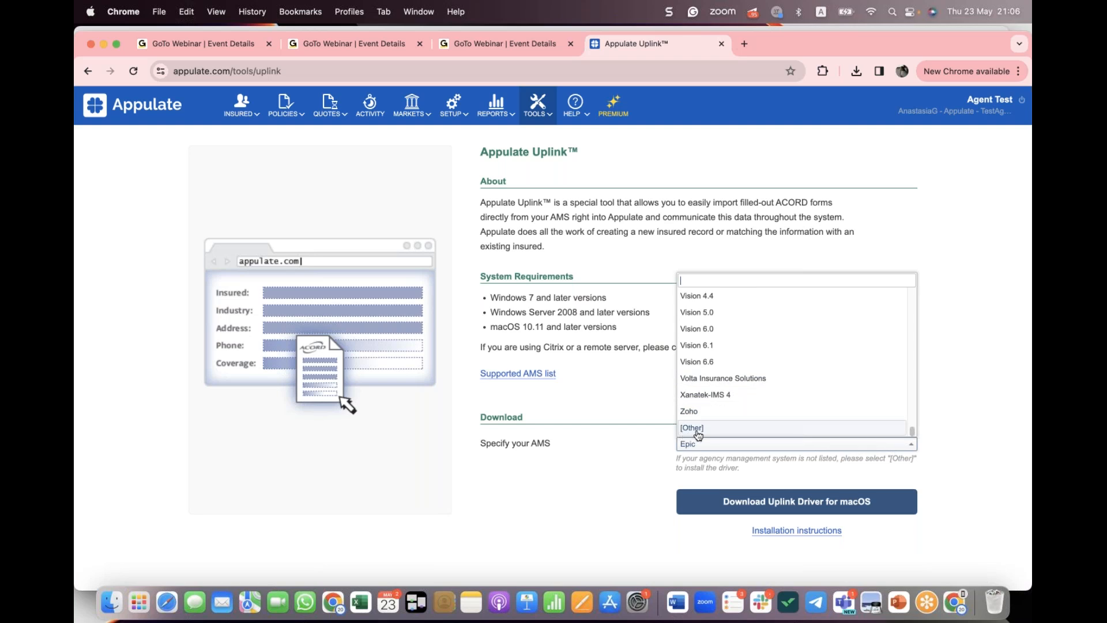
click(705, 428)
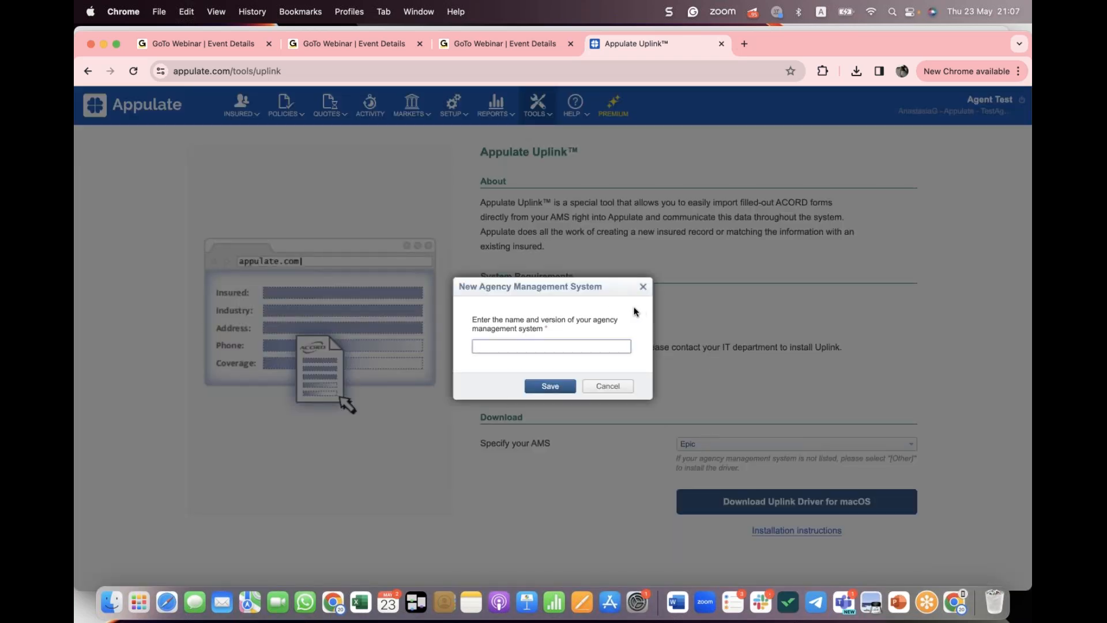
click(643, 287)
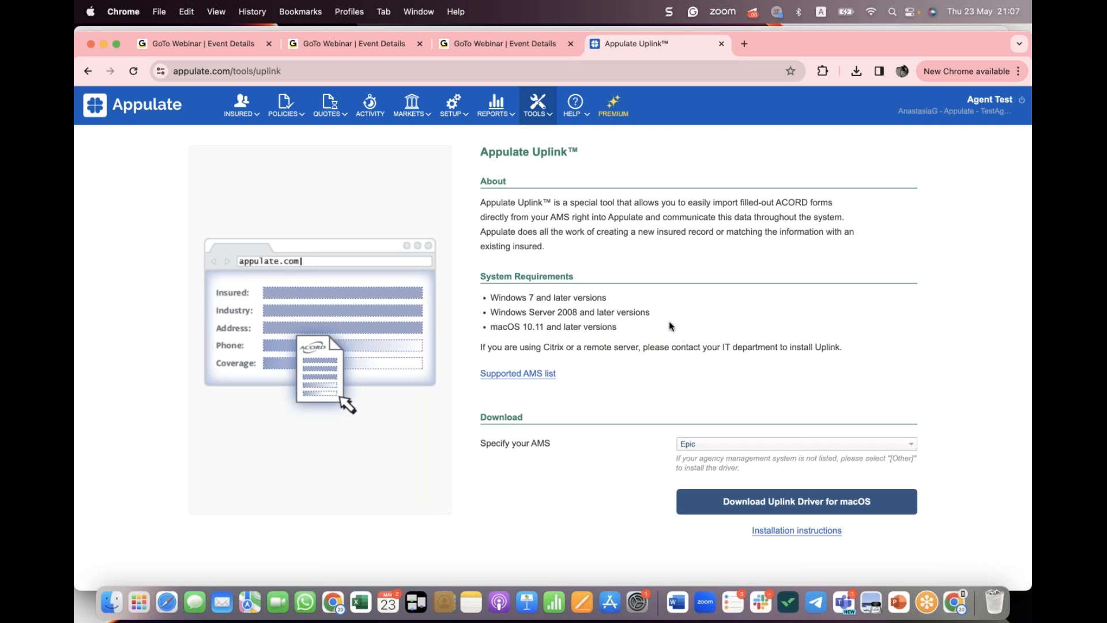
Step: Switch to Preview, close the webinar email addresses PDF and bring DEMO-ACORD 130 CA.pdf into view
click(871, 601)
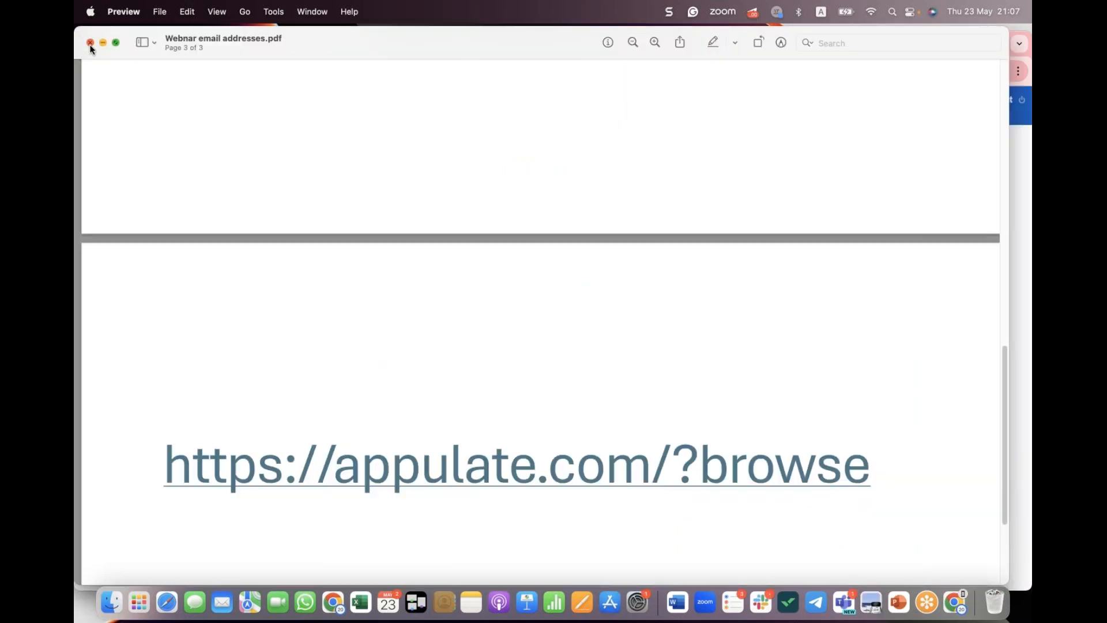
click(90, 42)
mouse_move(281, 57)
mouse_down()
mouse_move(271, 61)
mouse_move(283, 45)
mouse_up()
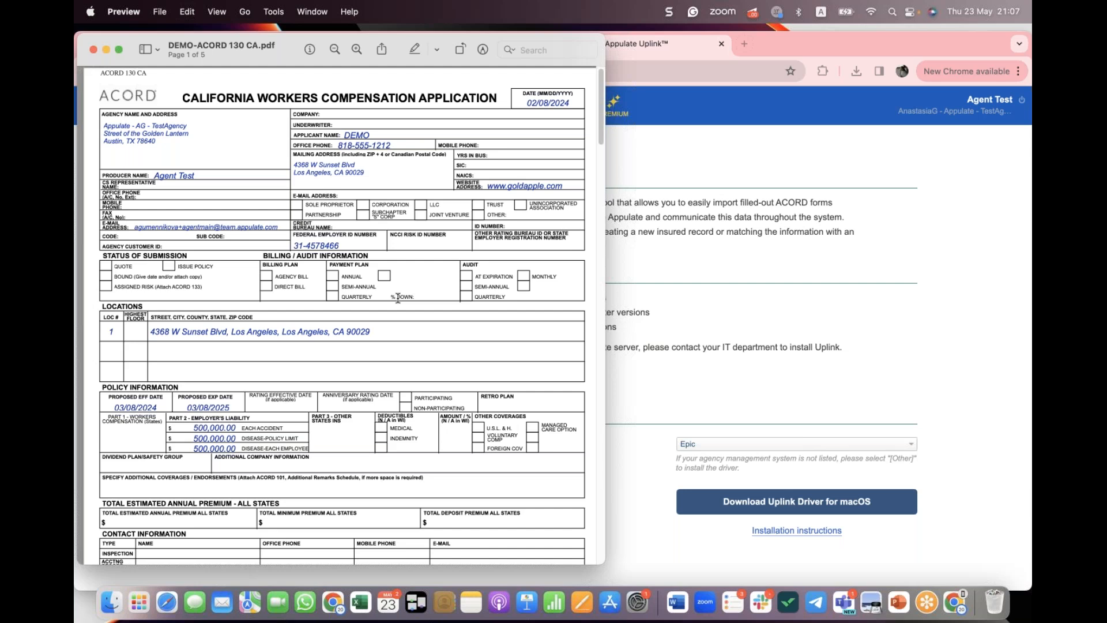
Step: Print all pages of DEMO-ACORD 130 CA.pdf to the AppulateUplink printer with US Letter paper size
key(super+p)
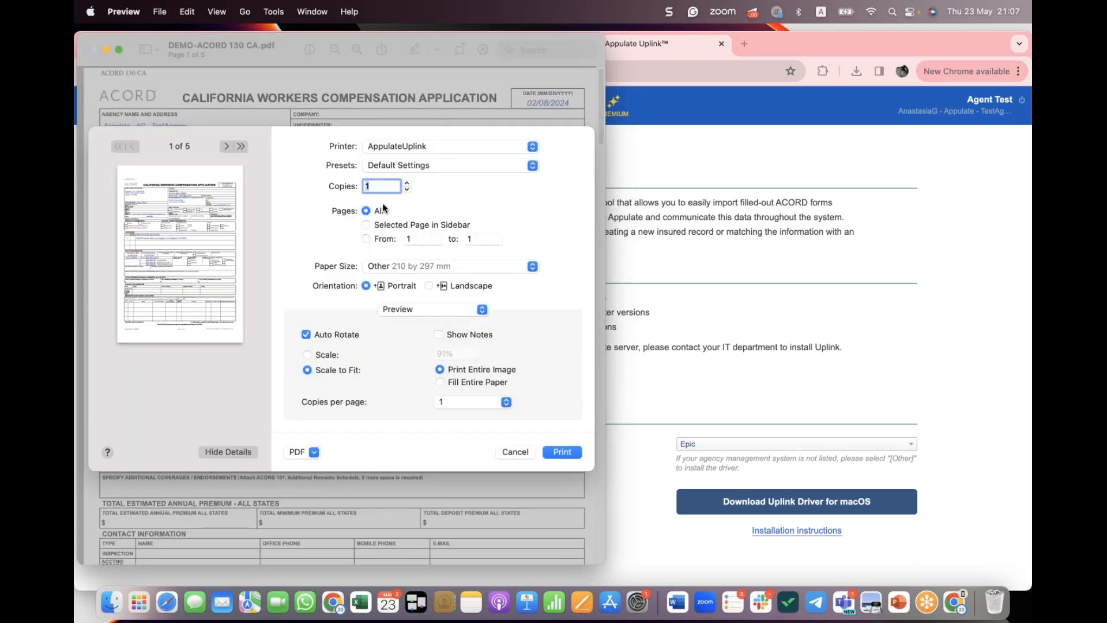
click(401, 146)
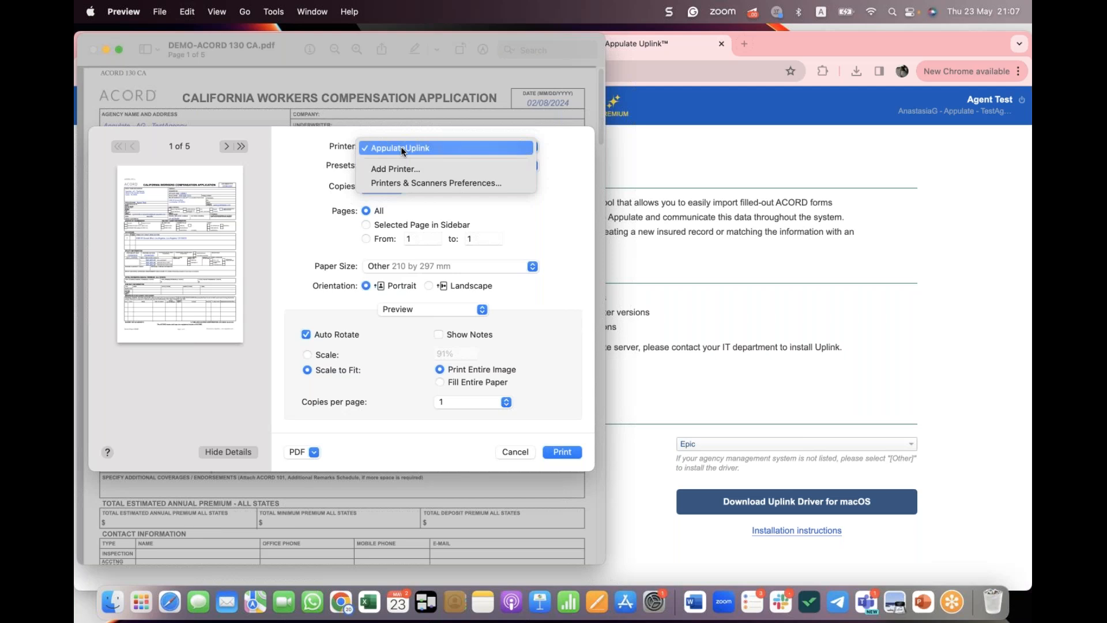
click(562, 147)
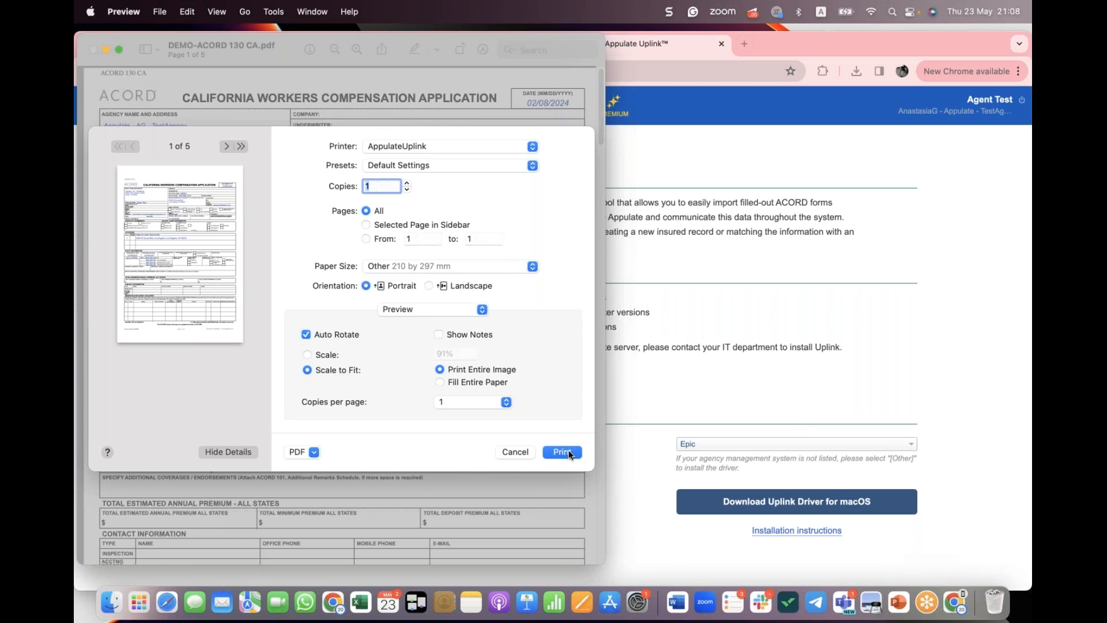
click(404, 267)
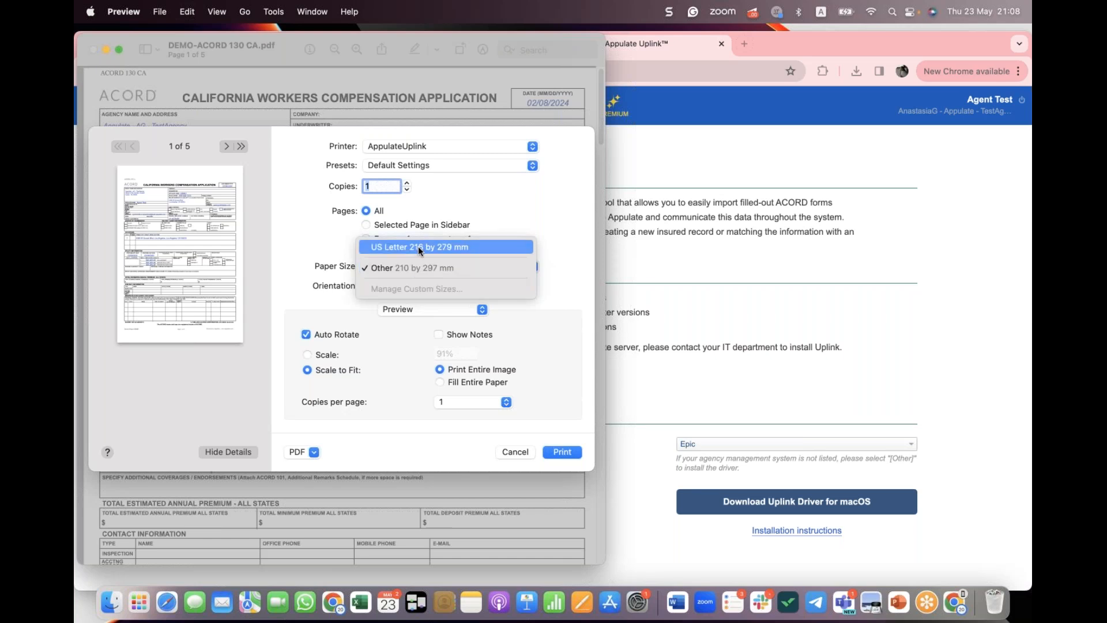
click(419, 248)
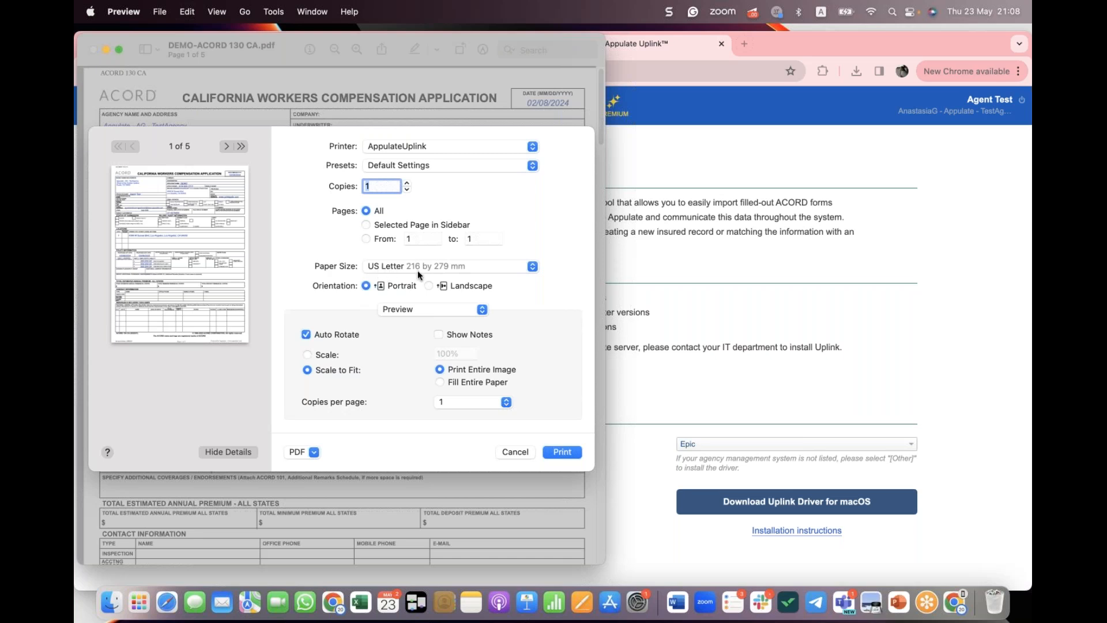
click(568, 450)
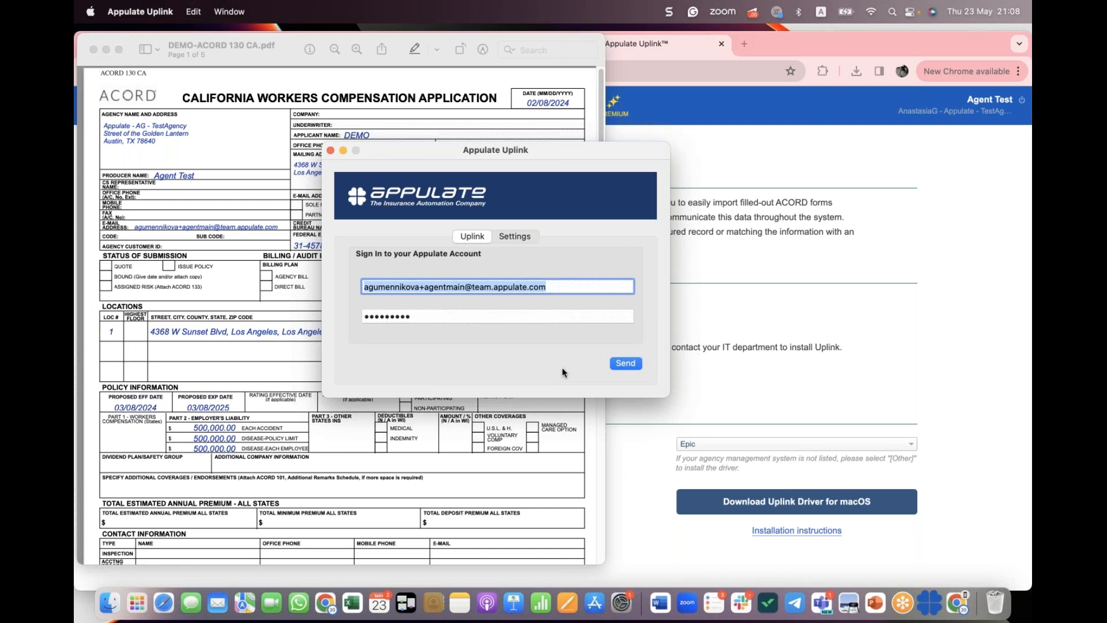
Step: Send the document through Uplink with the saved account and continue the submission with Workers' Compensation as the insurance line
click(632, 363)
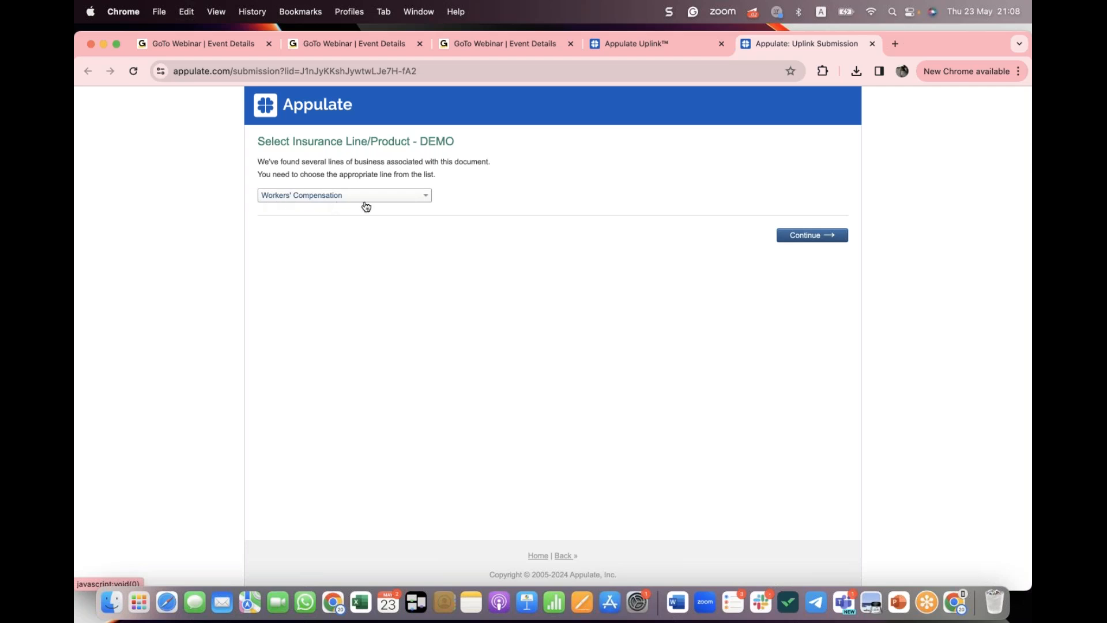
click(396, 203)
click(408, 200)
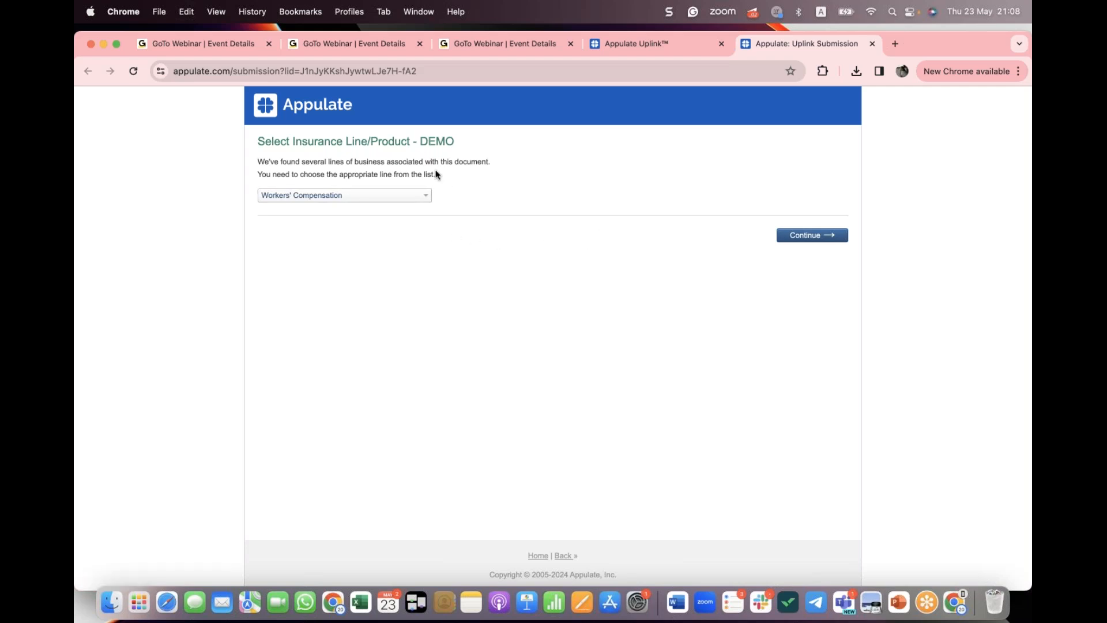
click(403, 196)
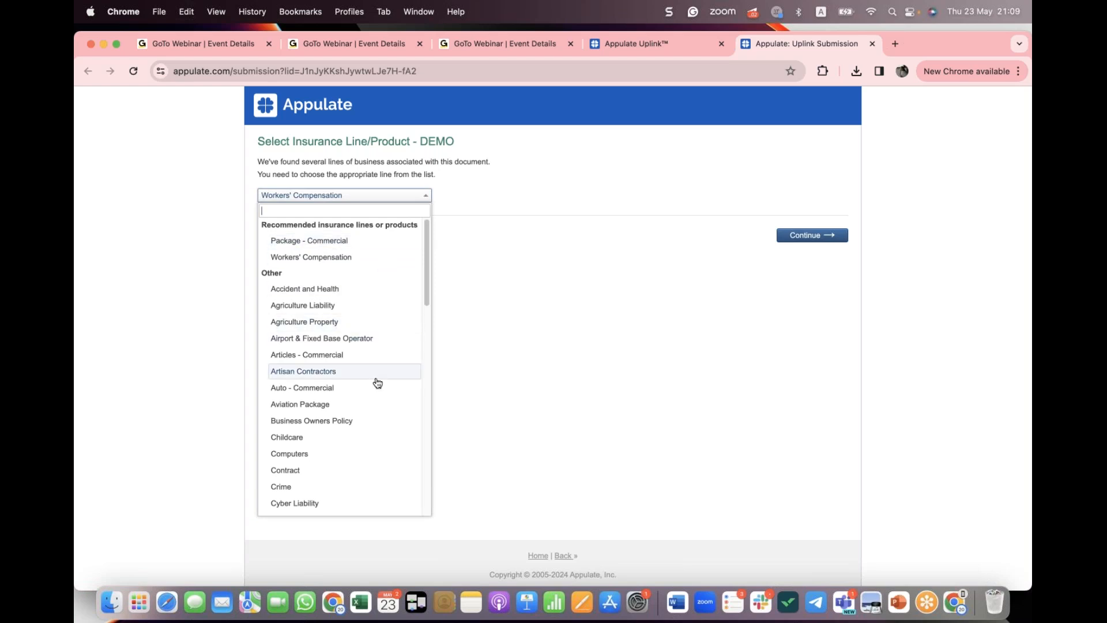
scroll(378, 376, down, 5)
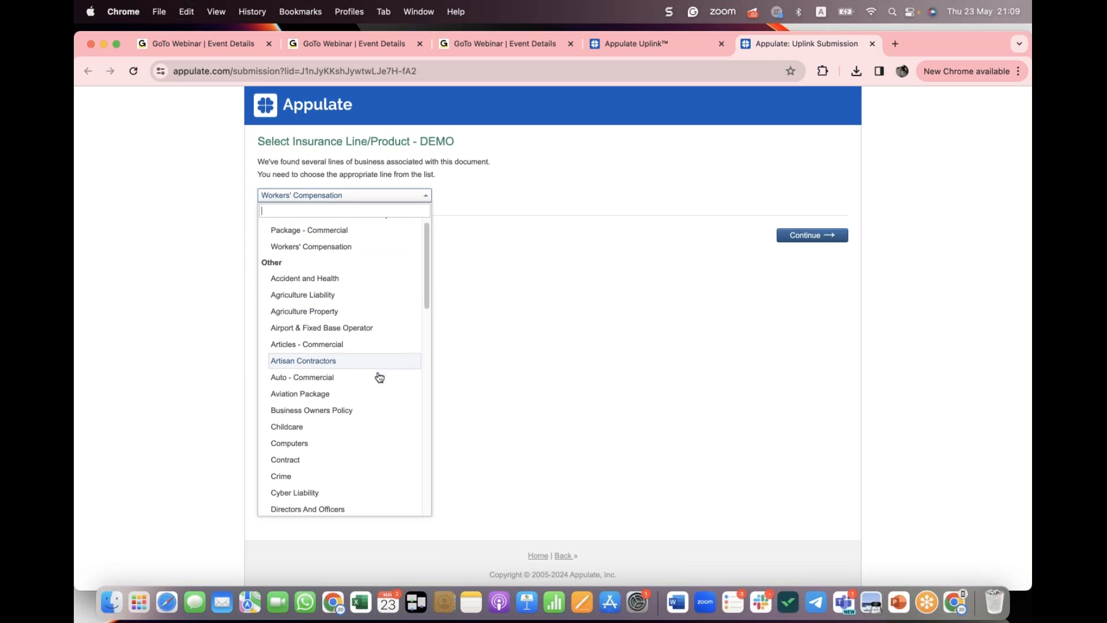
click(419, 192)
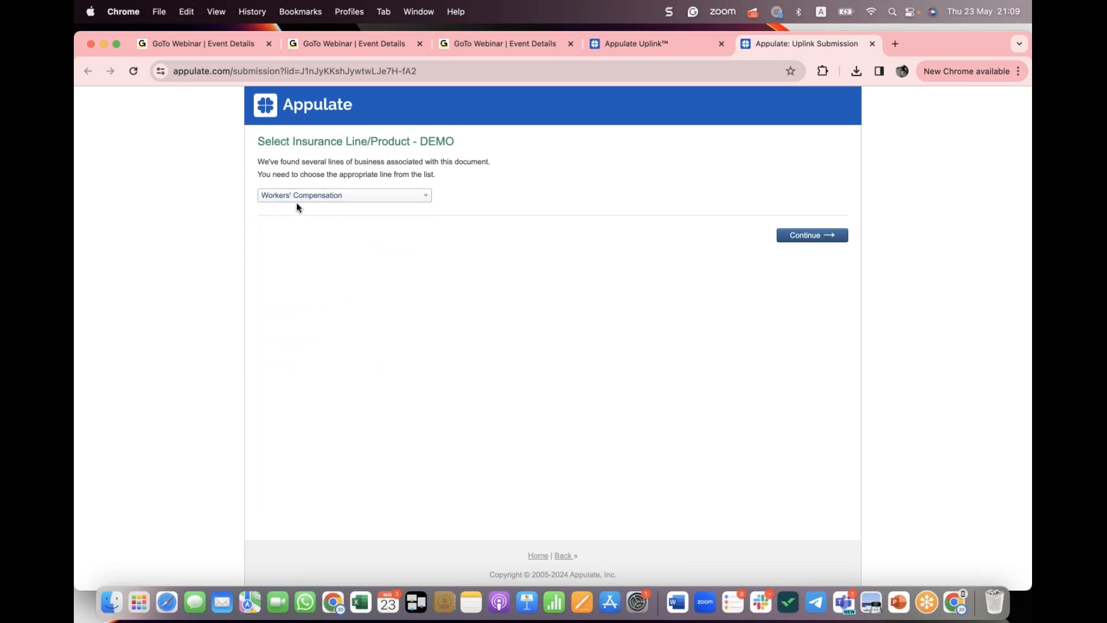
click(817, 240)
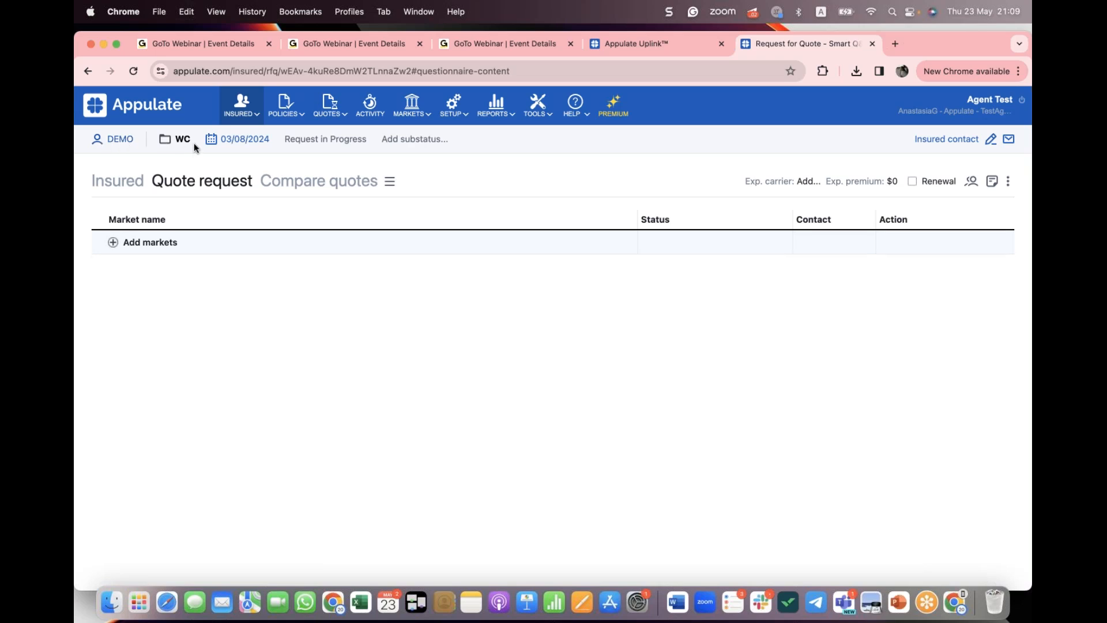
Step: Set the quote request's effective date to 06/08/2024 and its expiration date to 06/08/2025, and save
click(231, 150)
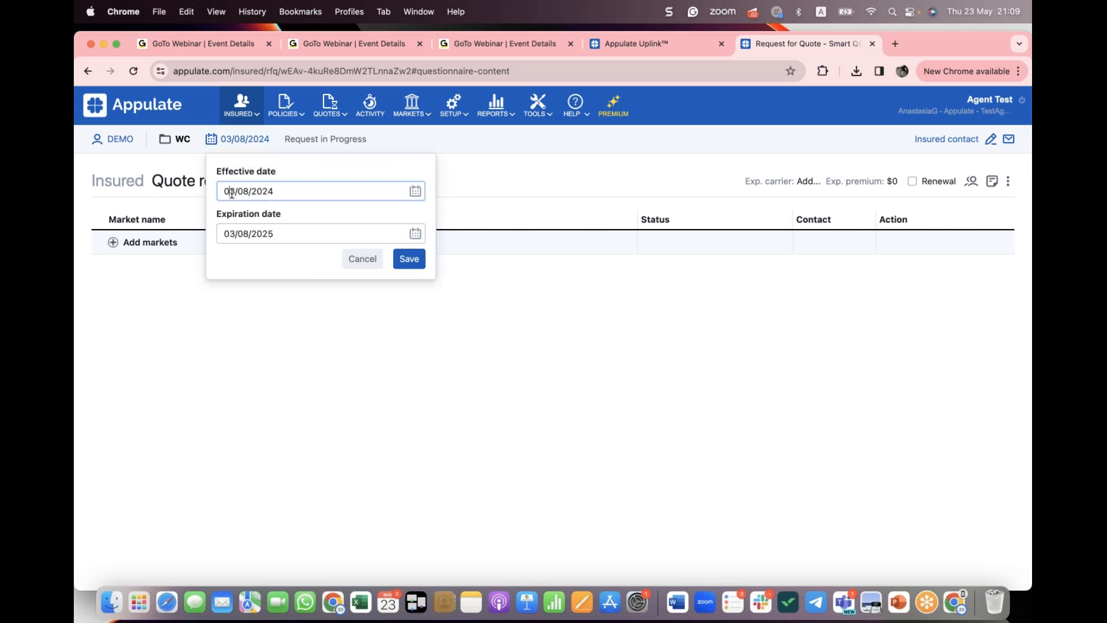
key(BackSpace)
text(1)
key(BackSpace)
key(BackSpace)
text(06)
click(227, 233)
click(421, 261)
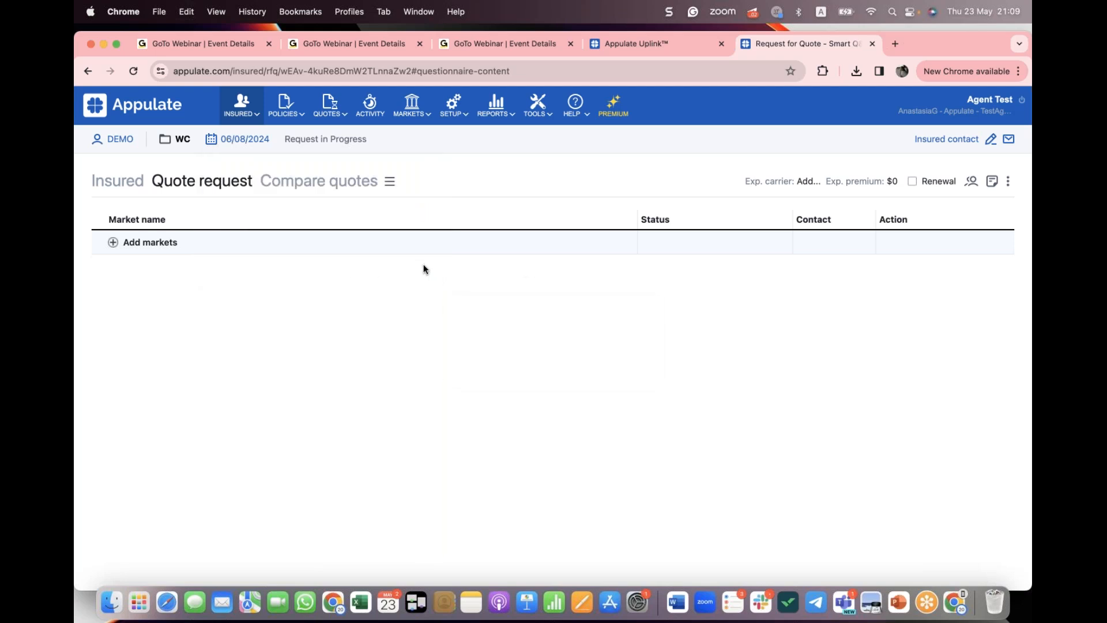
Step: Open the DEMO insured's profile for editing, review all its details including address and contact fields, and save it
click(114, 141)
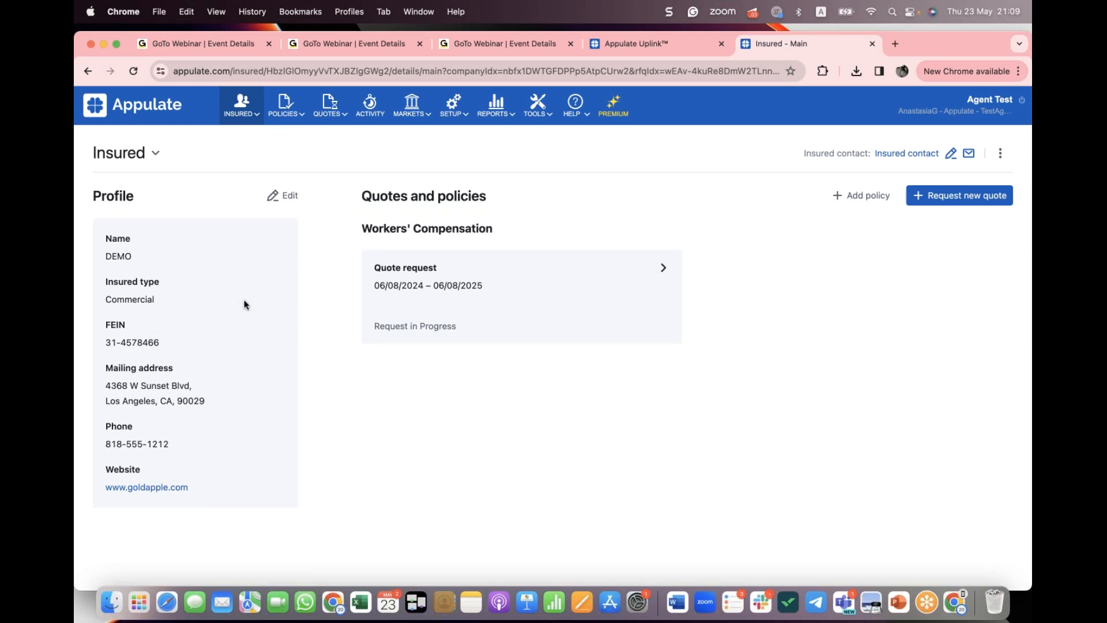
click(290, 197)
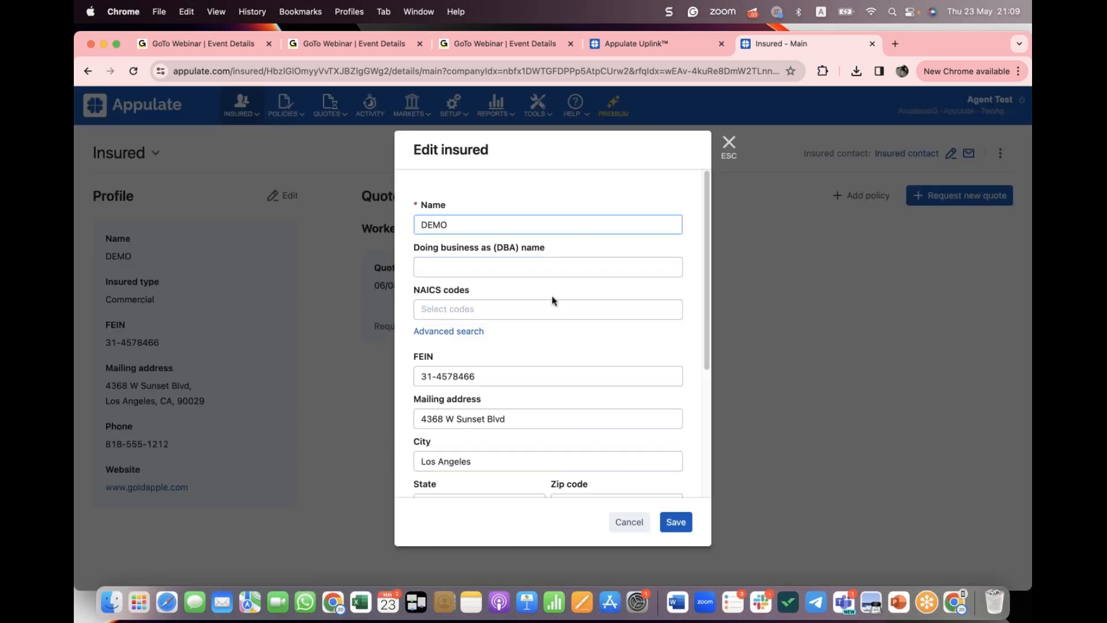
scroll(565, 296, down, 5)
scroll(566, 279, up, 5)
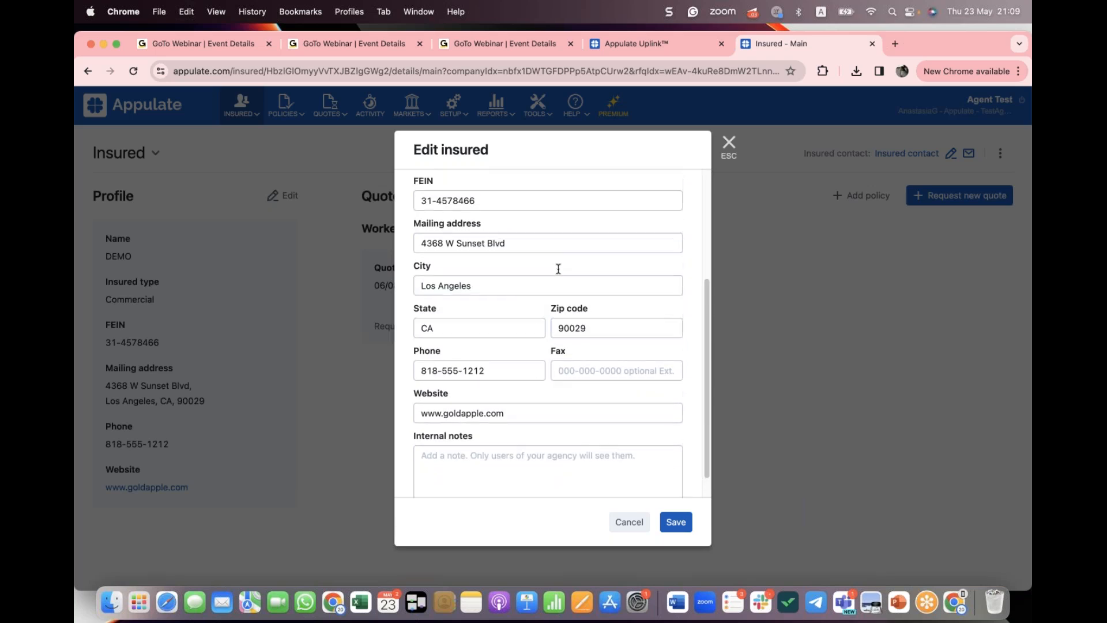
scroll(648, 308, up, 1)
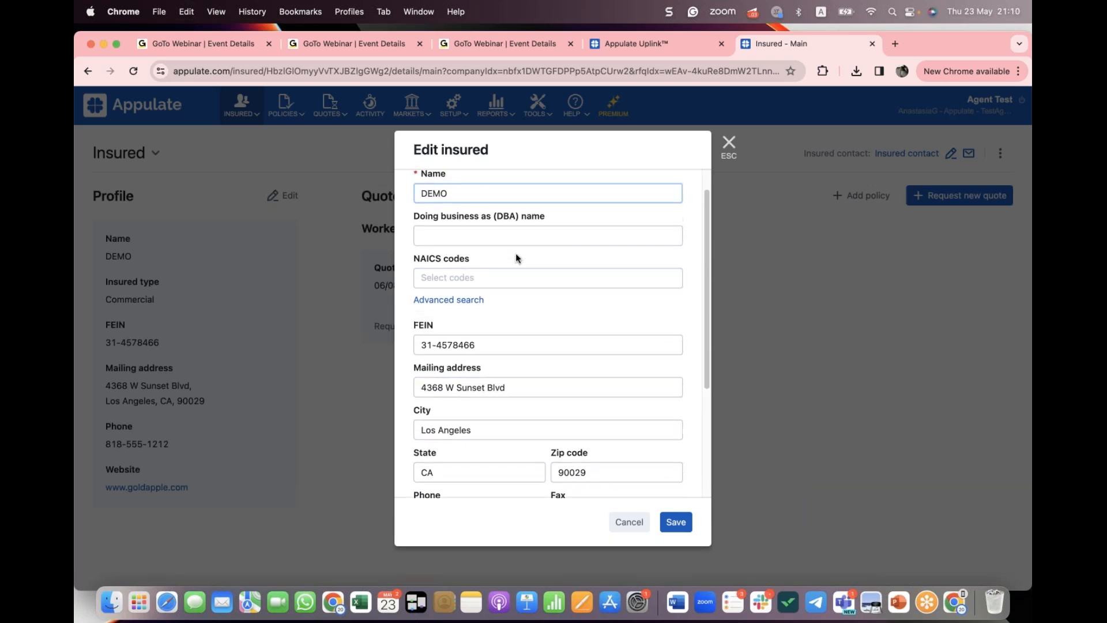
scroll(548, 365, down, 3)
scroll(576, 372, down, 2)
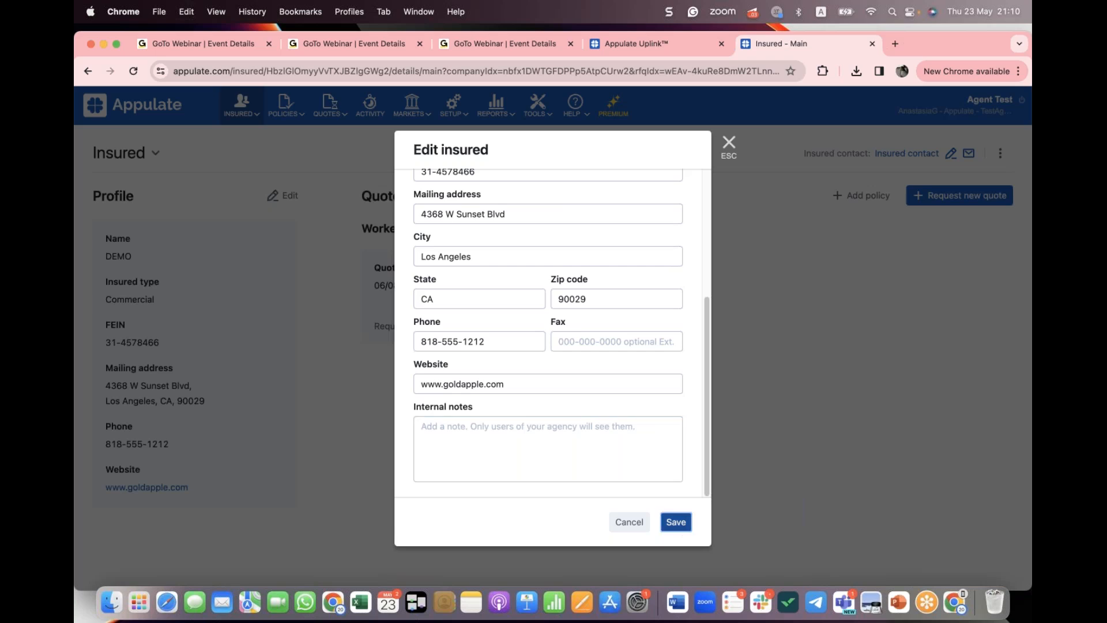
click(676, 522)
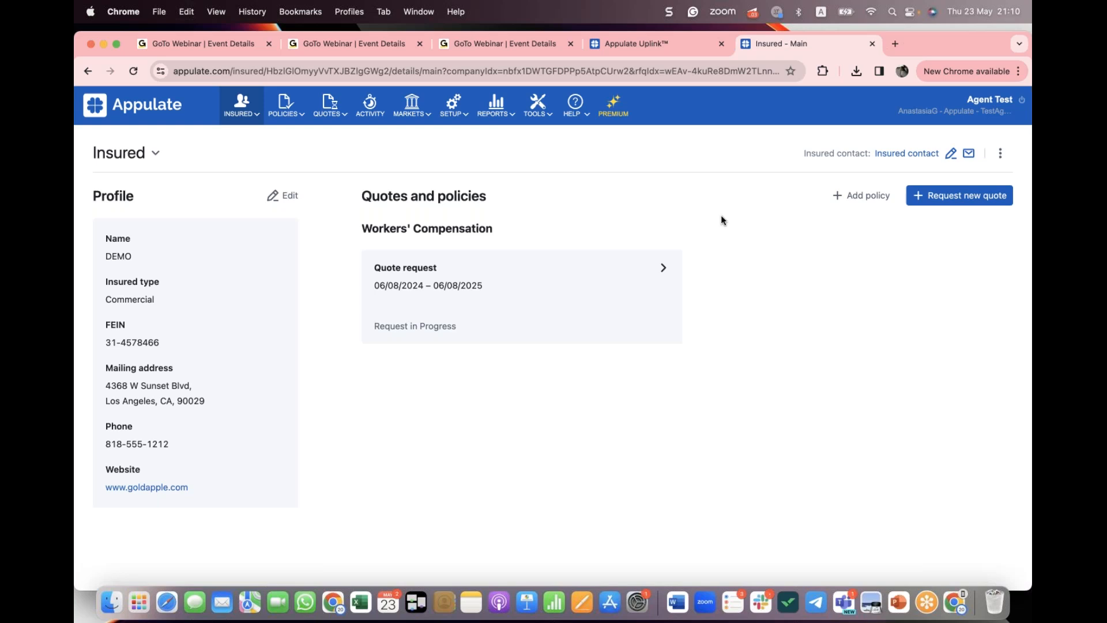
Step: Open the insured information of the Workers' Compensation quote request and review every section from Subject through Policy information
click(654, 288)
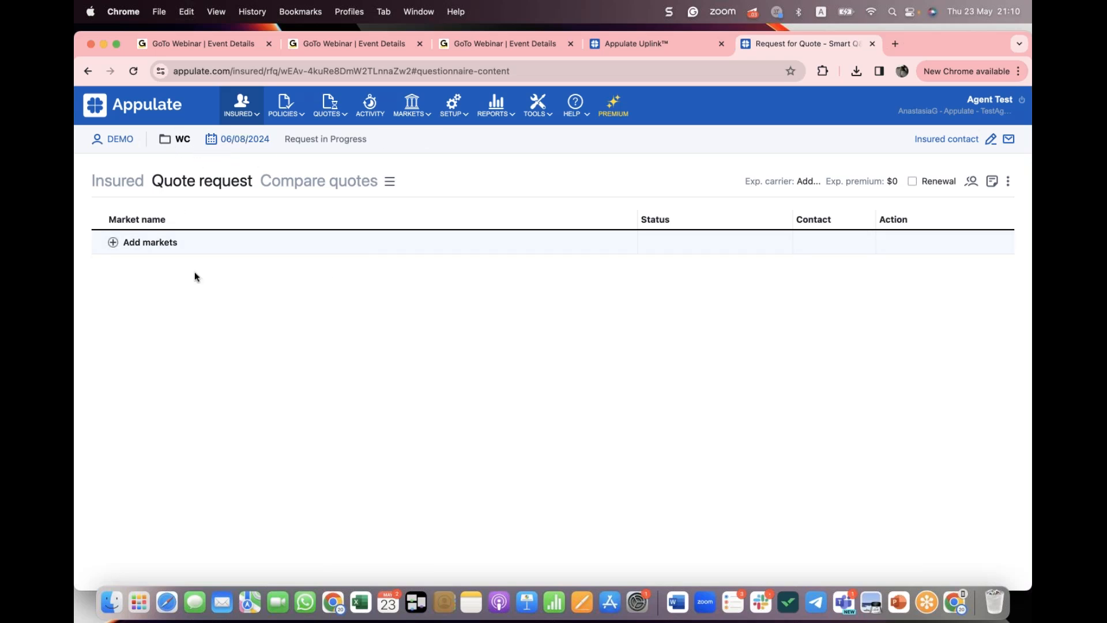
click(132, 184)
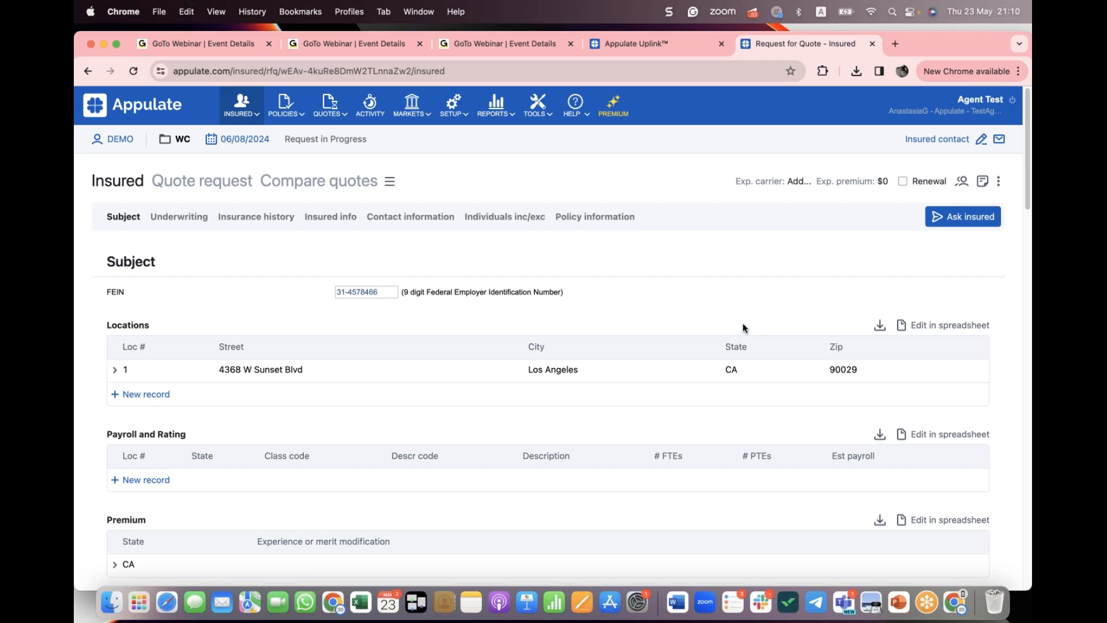
scroll(743, 327, down, 1)
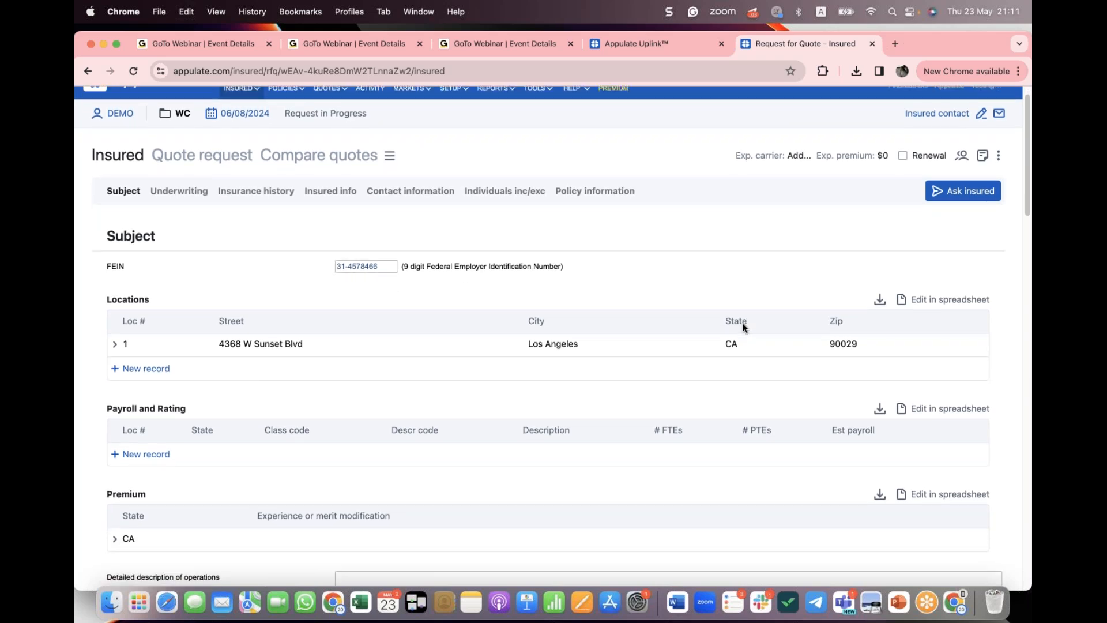
scroll(742, 325, down, 1)
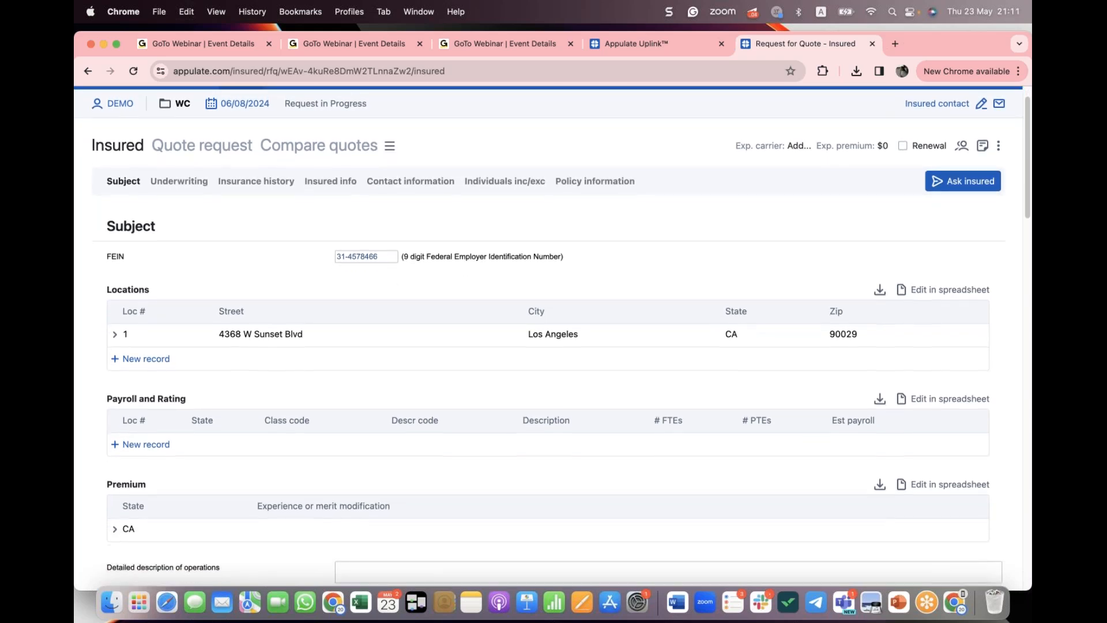
scroll(744, 328, down, 1)
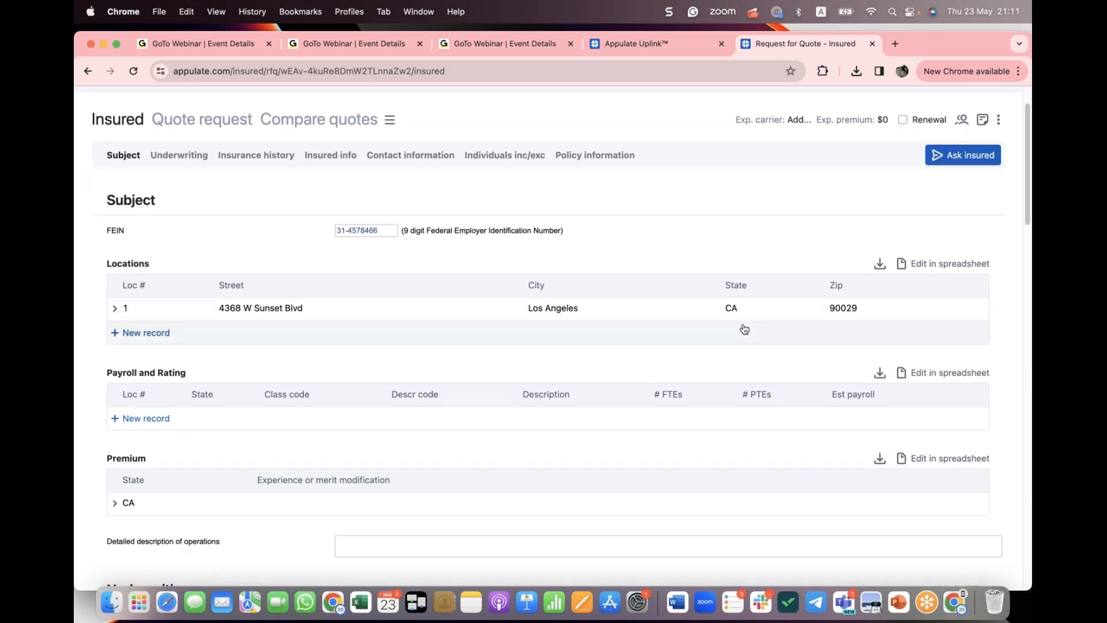
scroll(632, 314, down, 8)
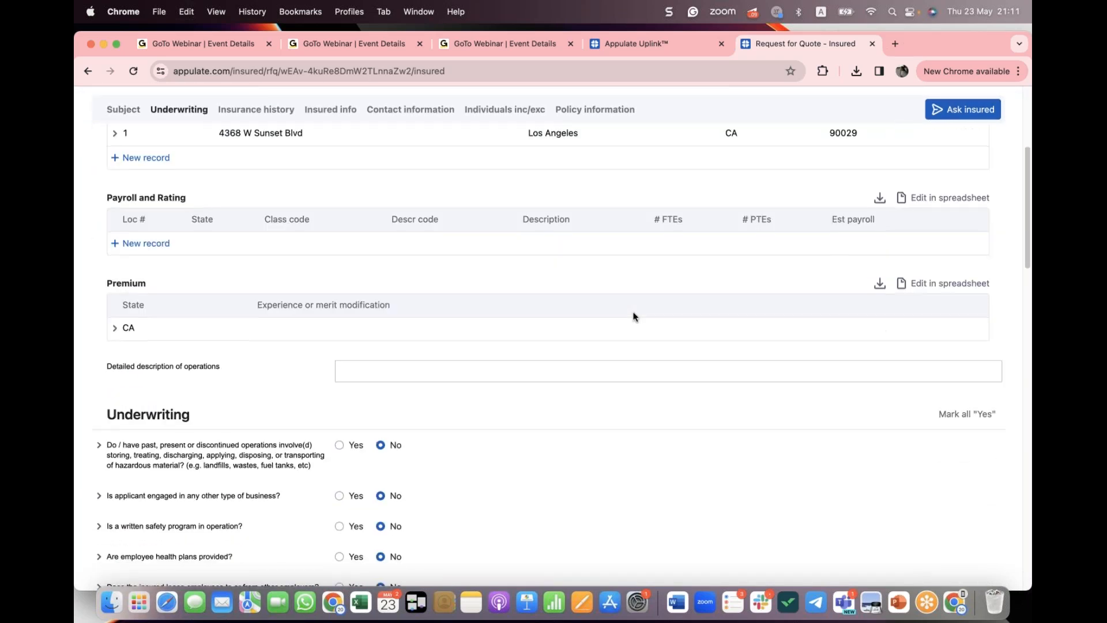
scroll(635, 312, down, 7)
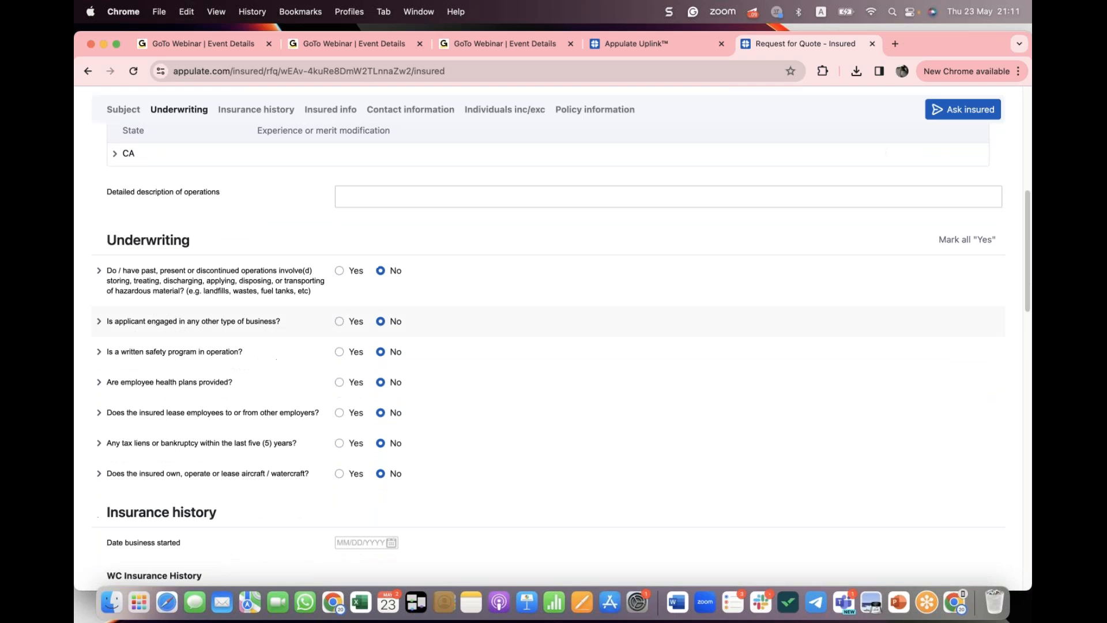
scroll(638, 311, down, 20)
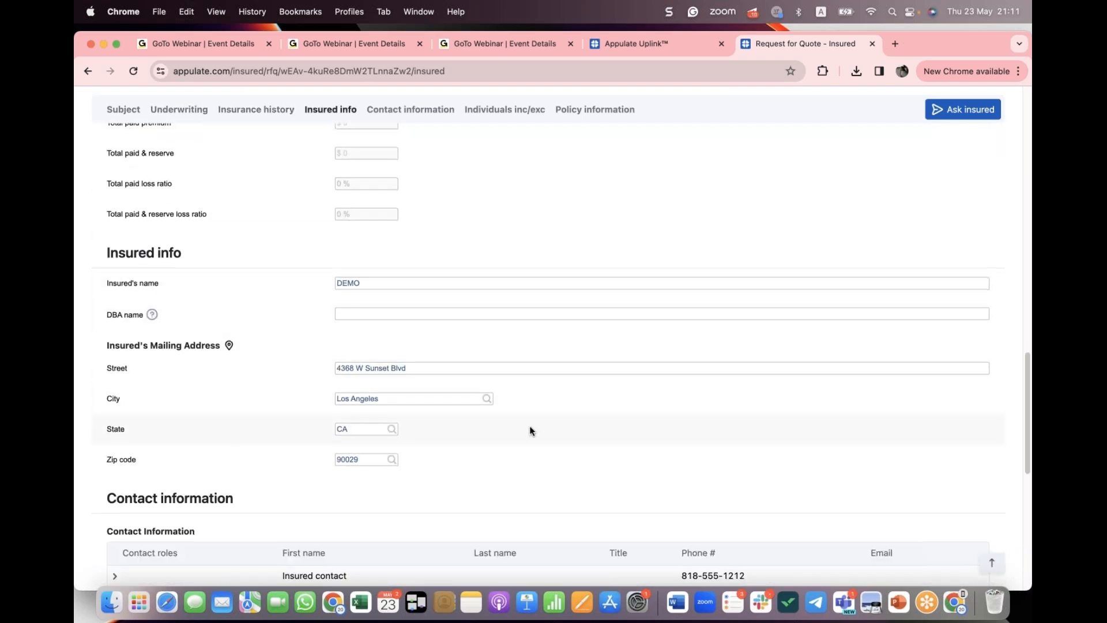
scroll(529, 425, down, 9)
scroll(500, 419, down, 7)
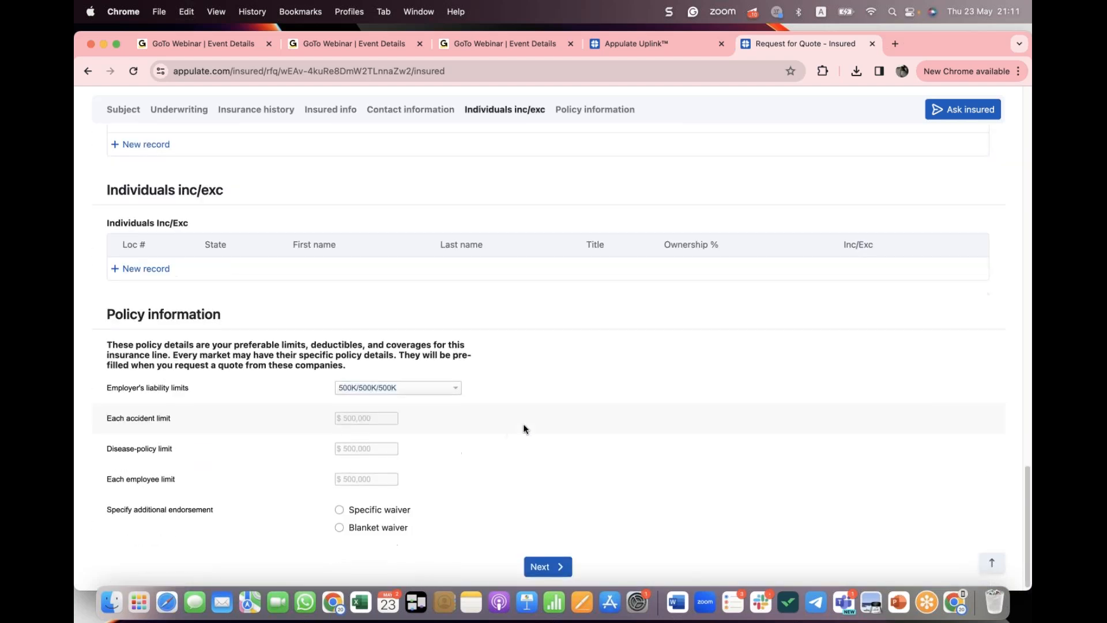
scroll(586, 310, up, 20)
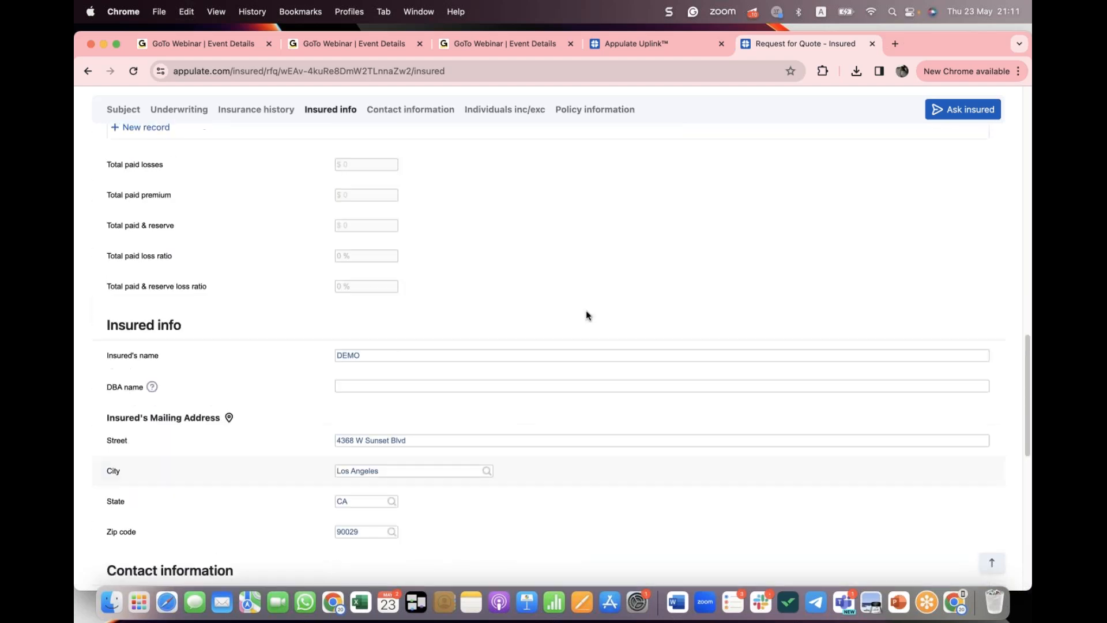
scroll(586, 309, up, 14)
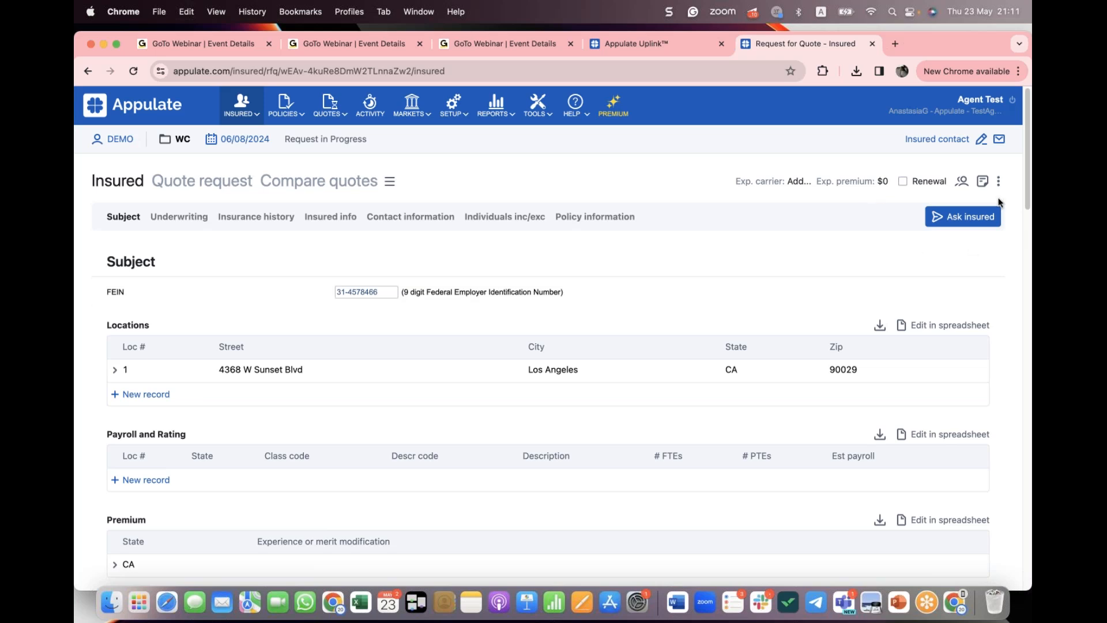
Step: Start an Ask insured questionnaire for the insured contact, fill in the contact's last name and email, and proceed to question selection
click(965, 224)
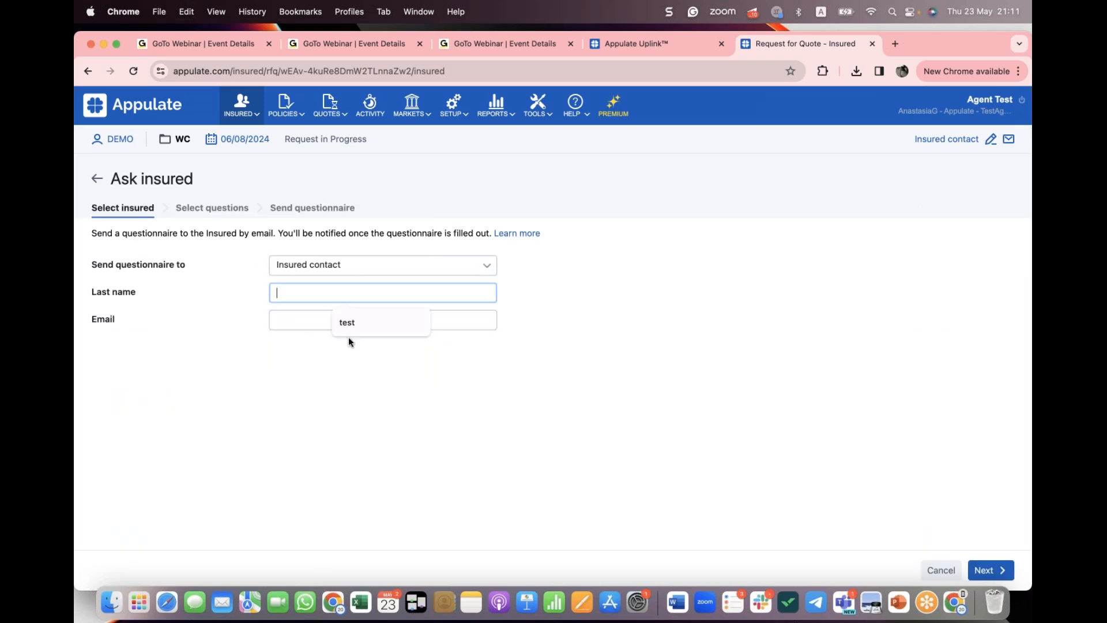
click(367, 326)
click(347, 321)
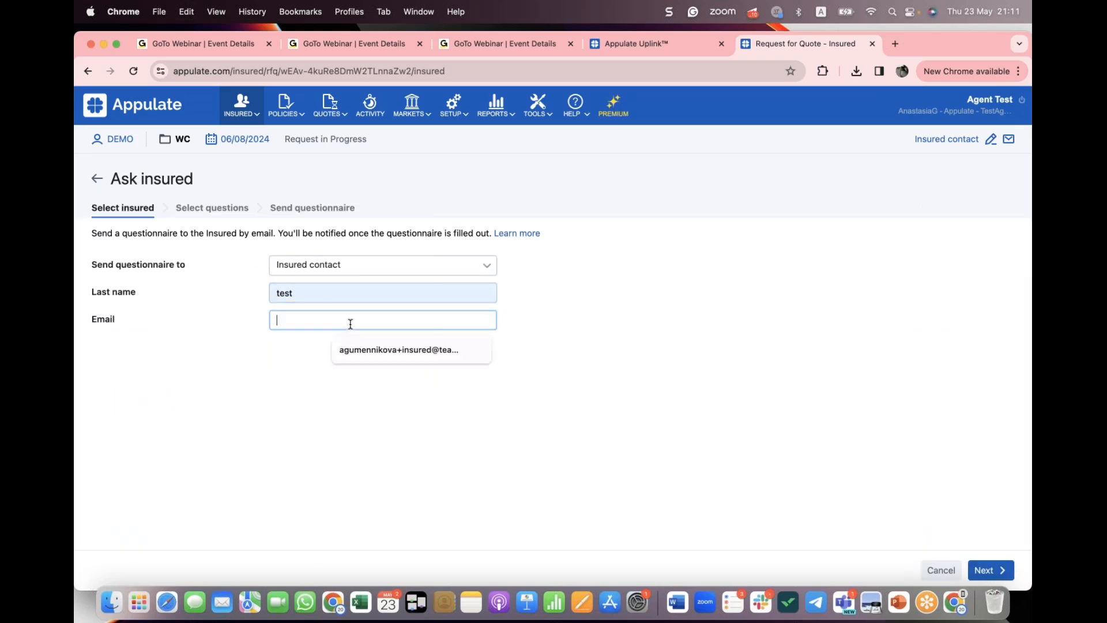
click(406, 354)
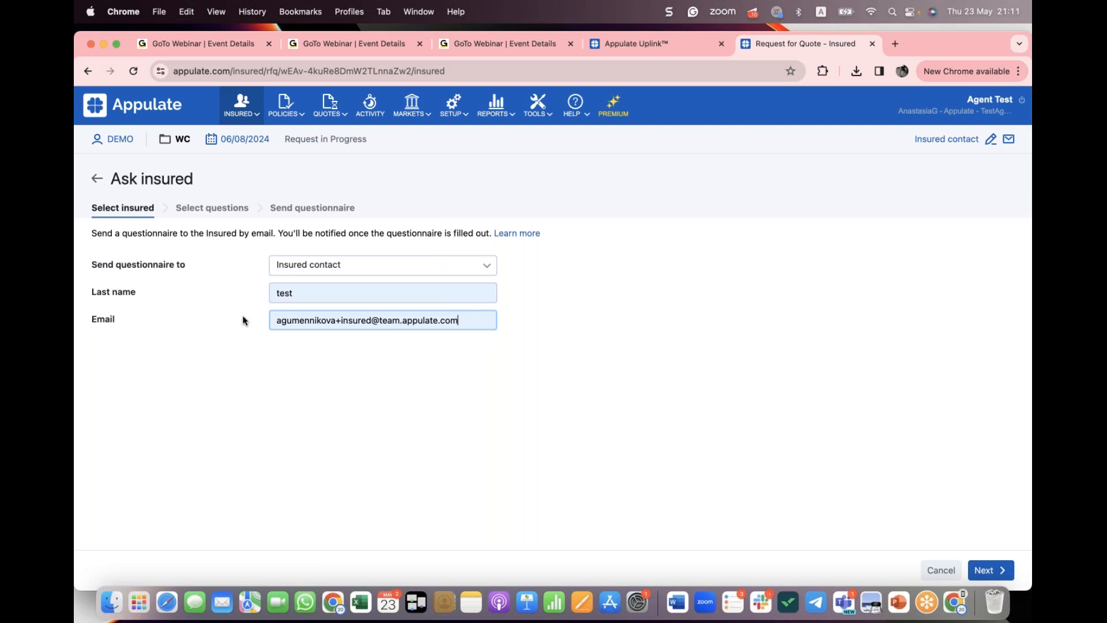
click(206, 212)
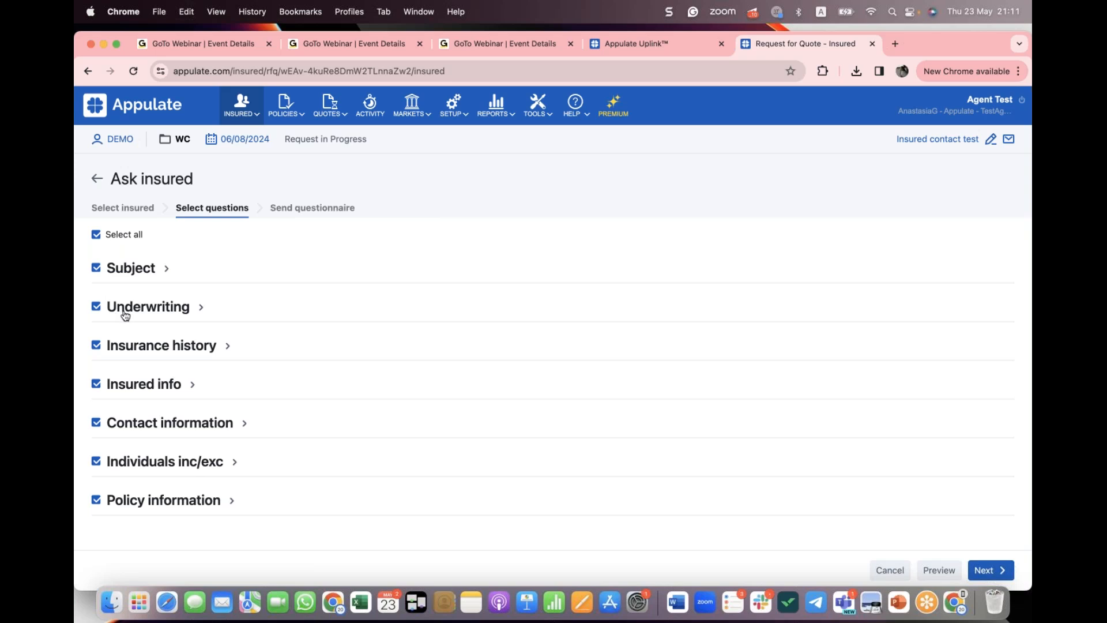
Step: Exclude the Underwriting questions about any other type of business and about tax liens or bankruptcy from the questionnaire
click(125, 311)
click(96, 388)
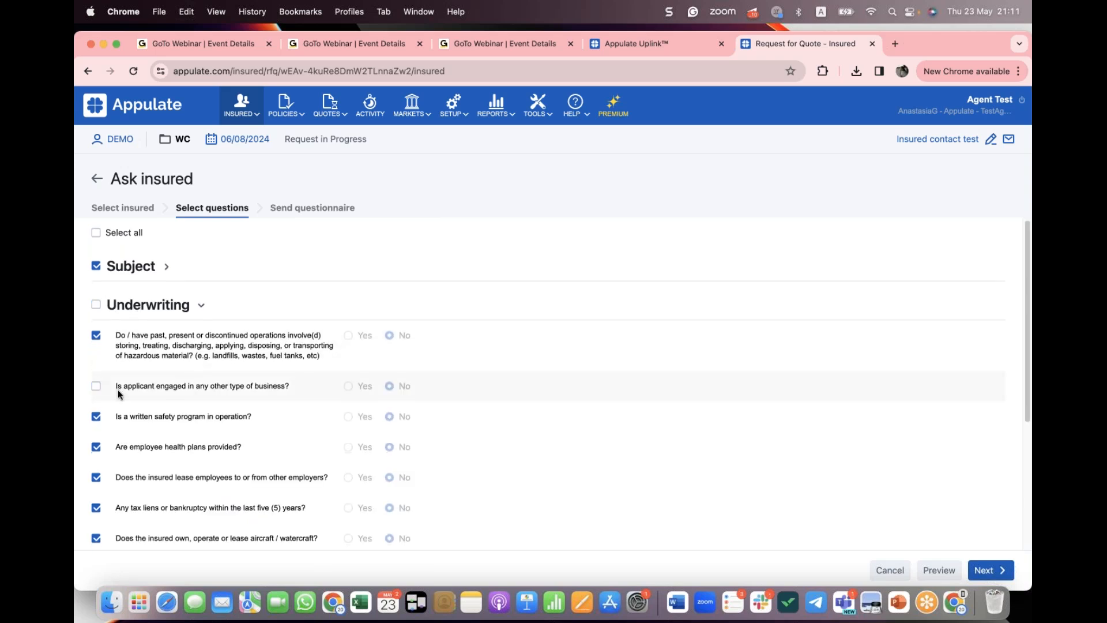
scroll(103, 312, down, 4)
click(96, 304)
Step: Exclude the DBA name question under Insured info and expand the Contact information and Individuals inc/exc sections for review
click(124, 414)
scroll(99, 404, down, 3)
click(95, 388)
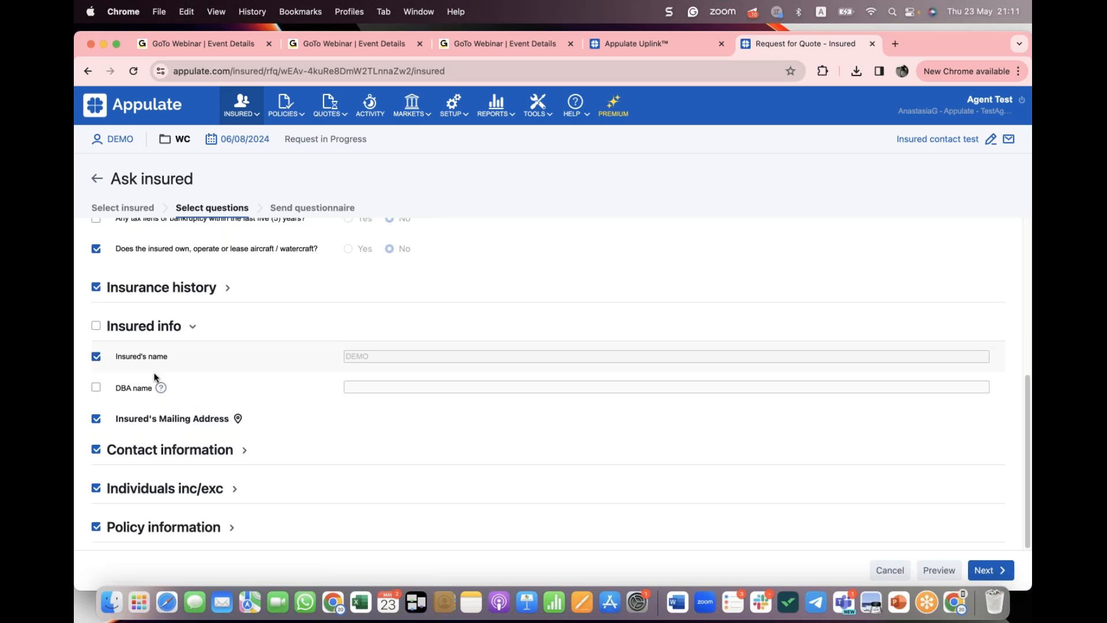
click(144, 449)
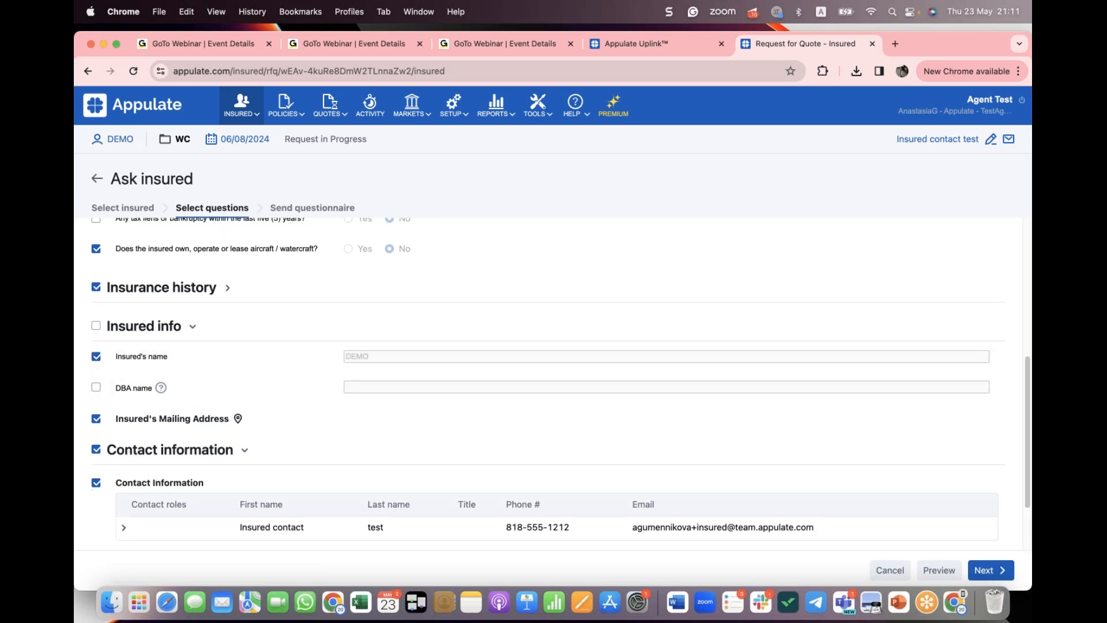
scroll(285, 436, down, 3)
click(207, 489)
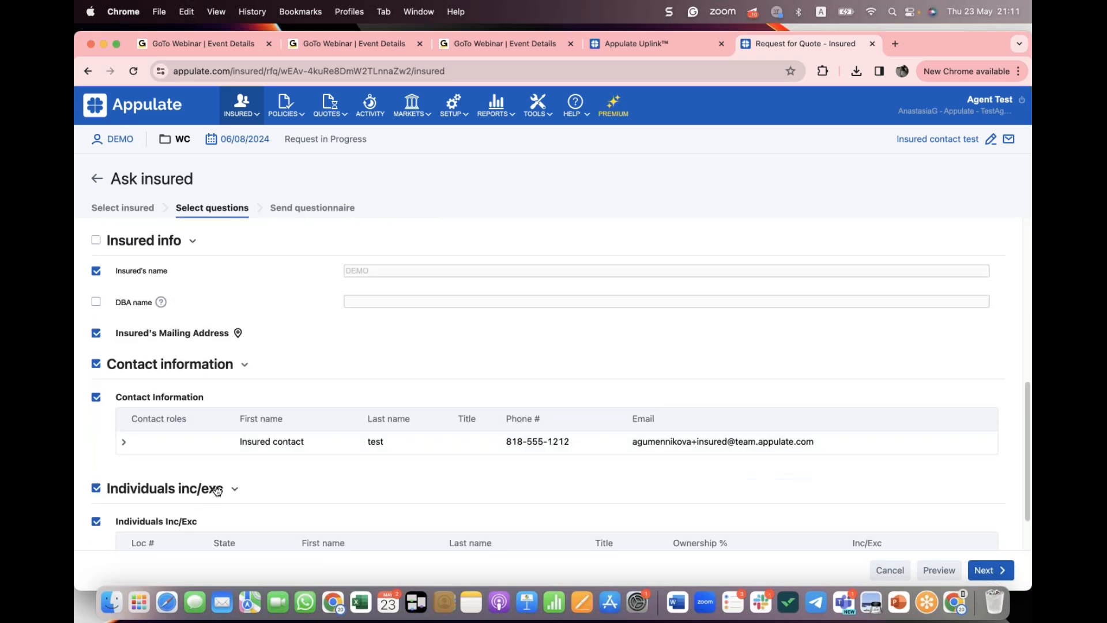
scroll(271, 467, down, 2)
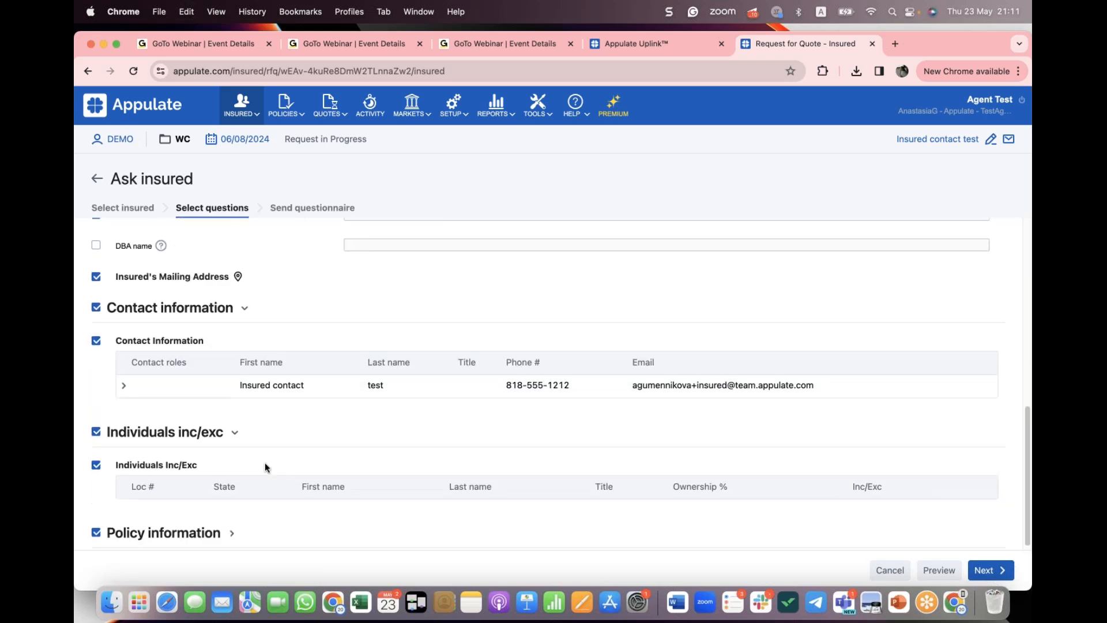
Step: Proceed to the Underwriting Questionnaire email, review its message and send it to the insured contact
click(316, 209)
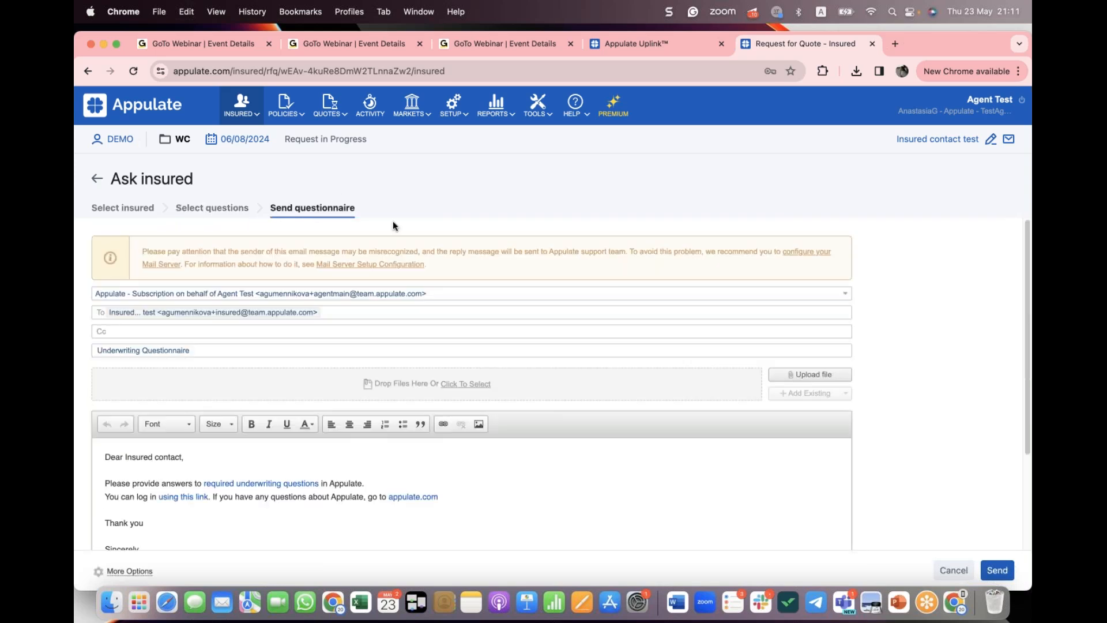
scroll(586, 318, down, 4)
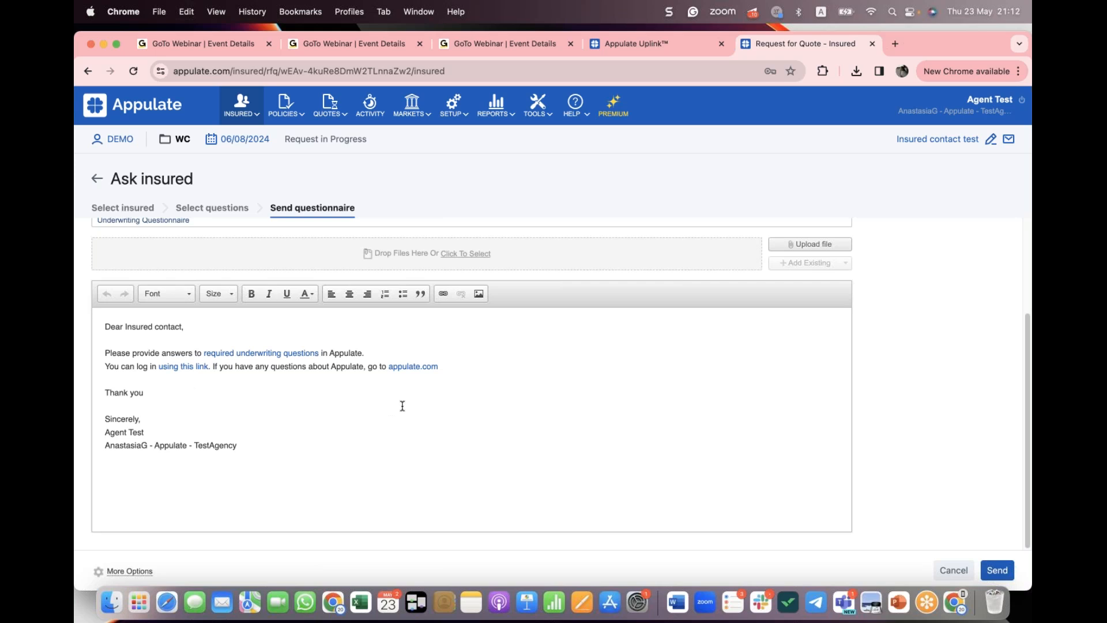
scroll(570, 386, up, 2)
scroll(576, 347, up, 5)
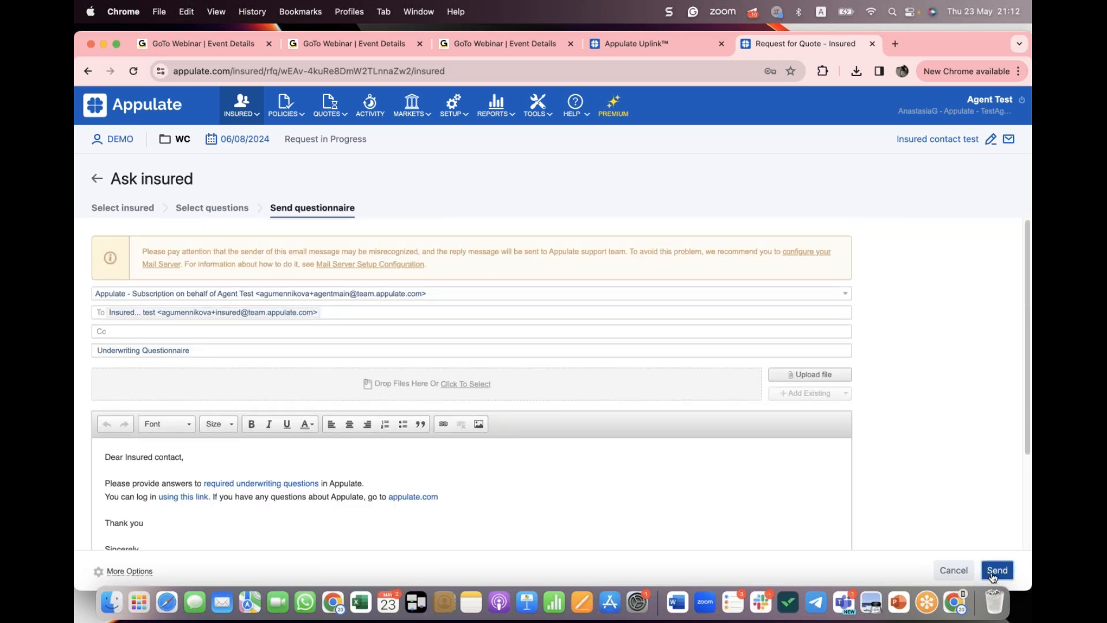
click(992, 573)
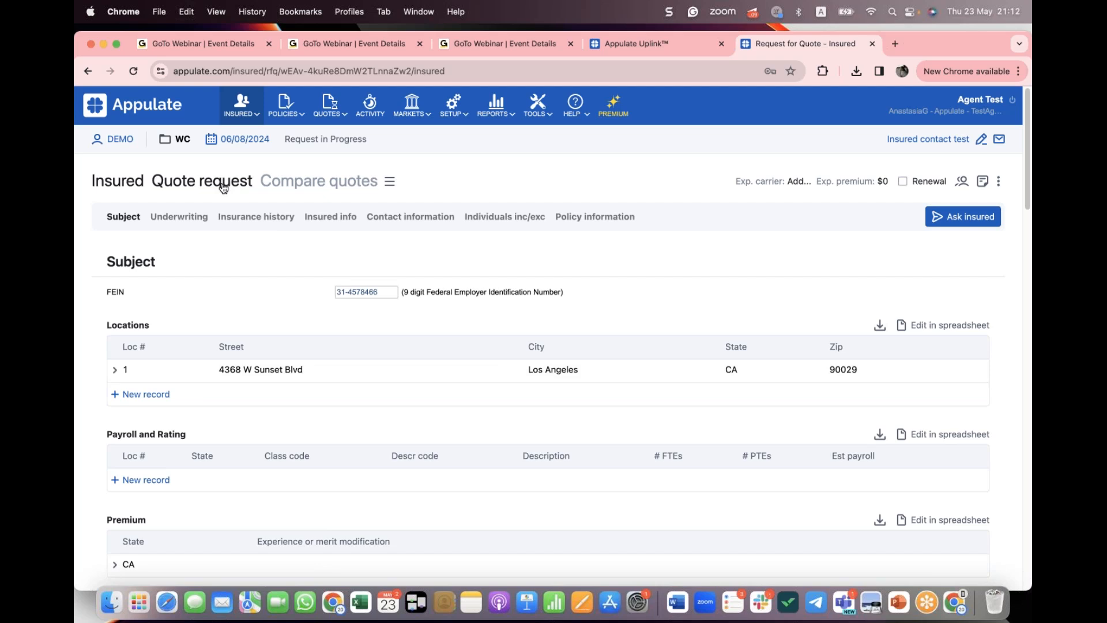
Step: Go back to the quote request, then open the Submission Matrix and browse its list of markets
click(223, 187)
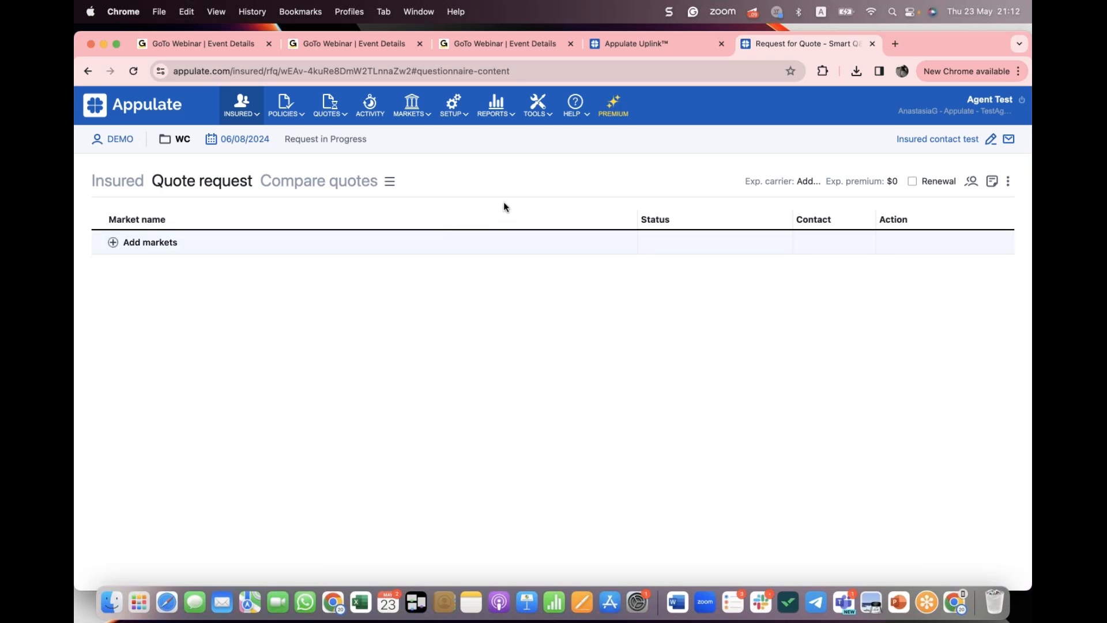
click(574, 107)
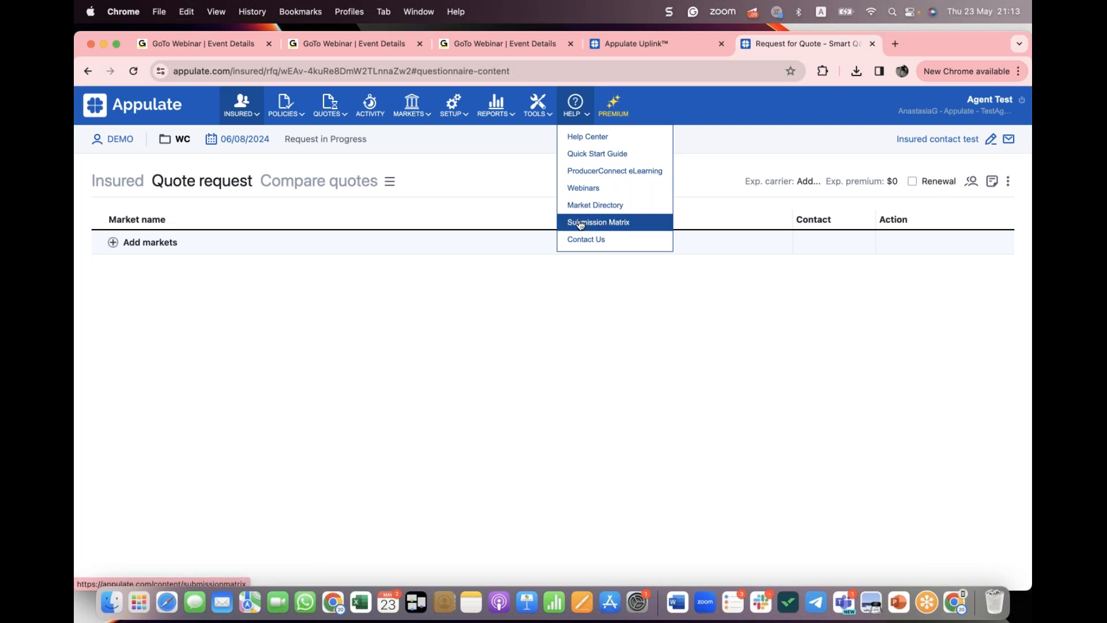
click(615, 225)
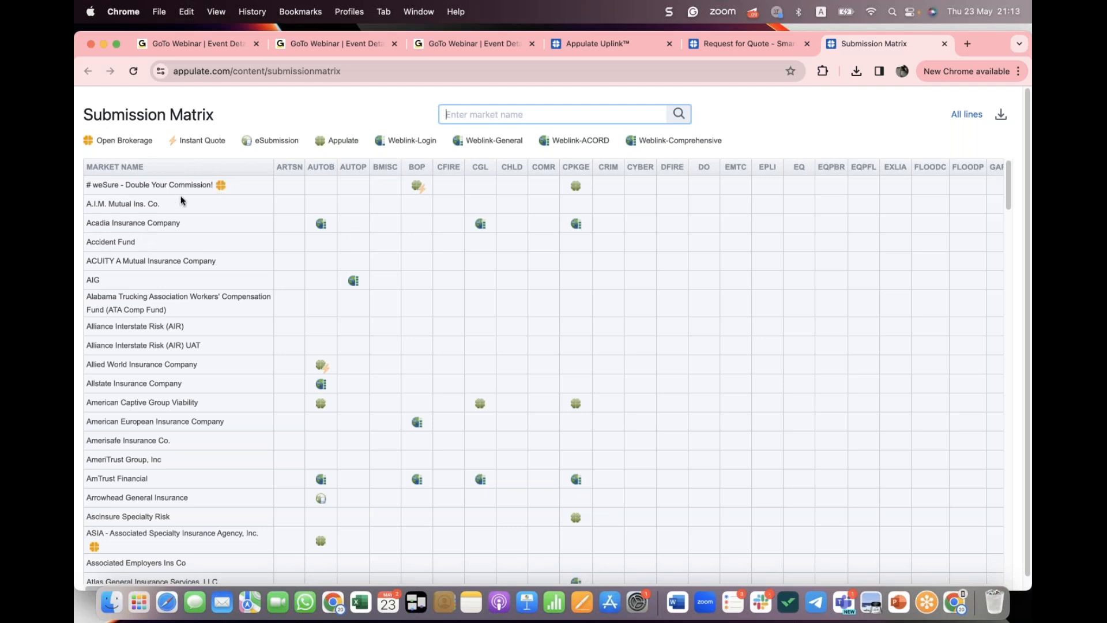
scroll(226, 248, down, 4)
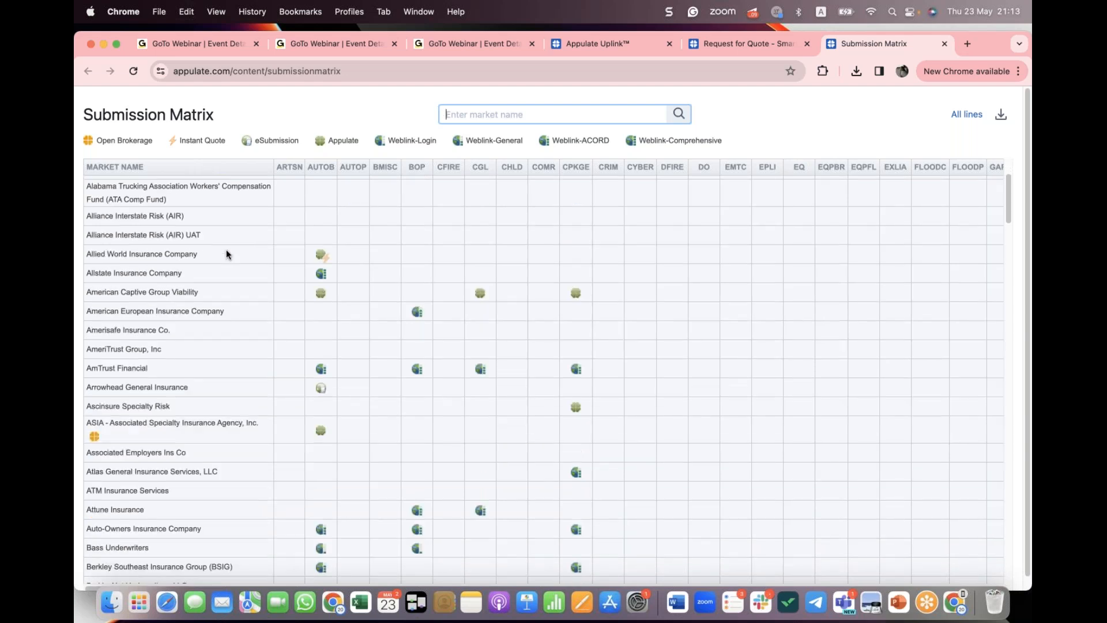
scroll(137, 409, down, 1)
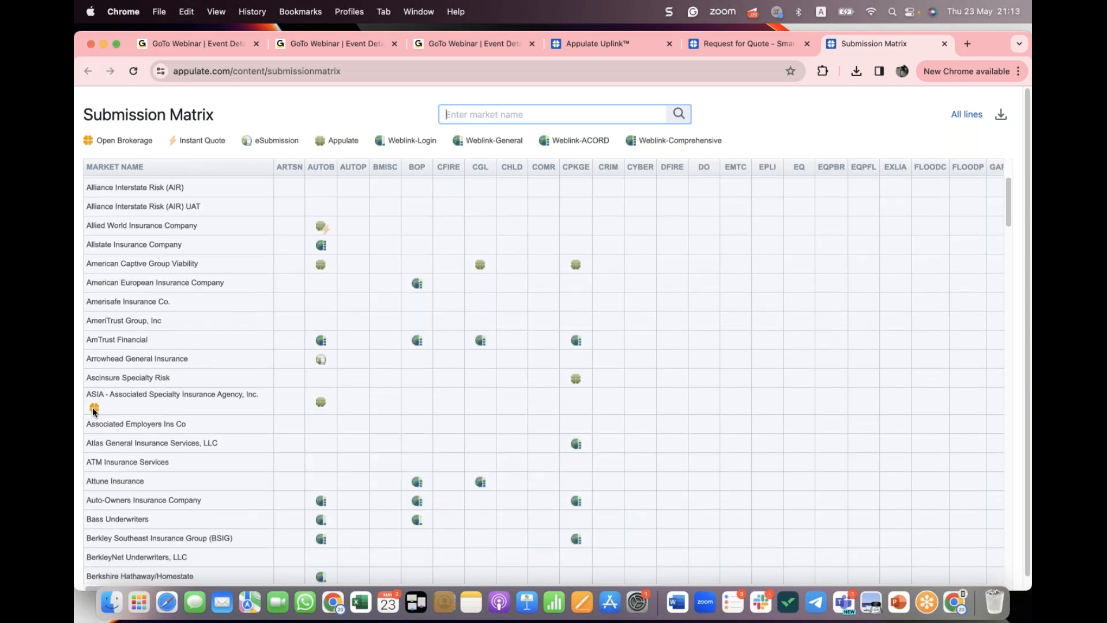
Step: Review the Submission Matrix legend and the submission types offered by the listed markets
scroll(92, 409, down, 1)
scroll(161, 355, up, 6)
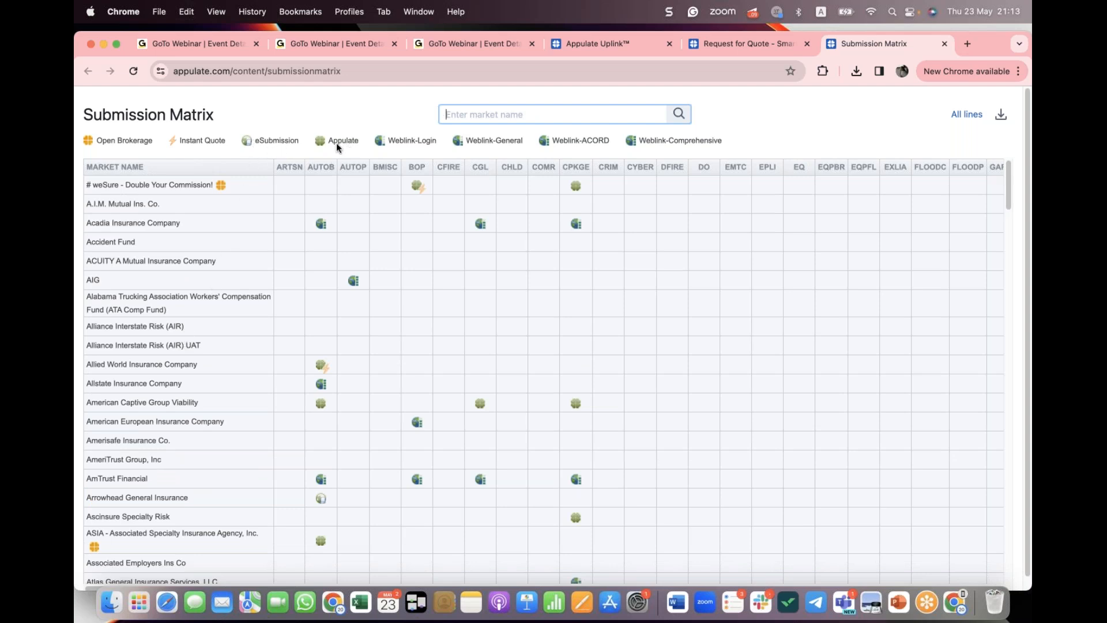
mouse_move(342, 146)
mouse_move(420, 188)
scroll(504, 378, down, 1)
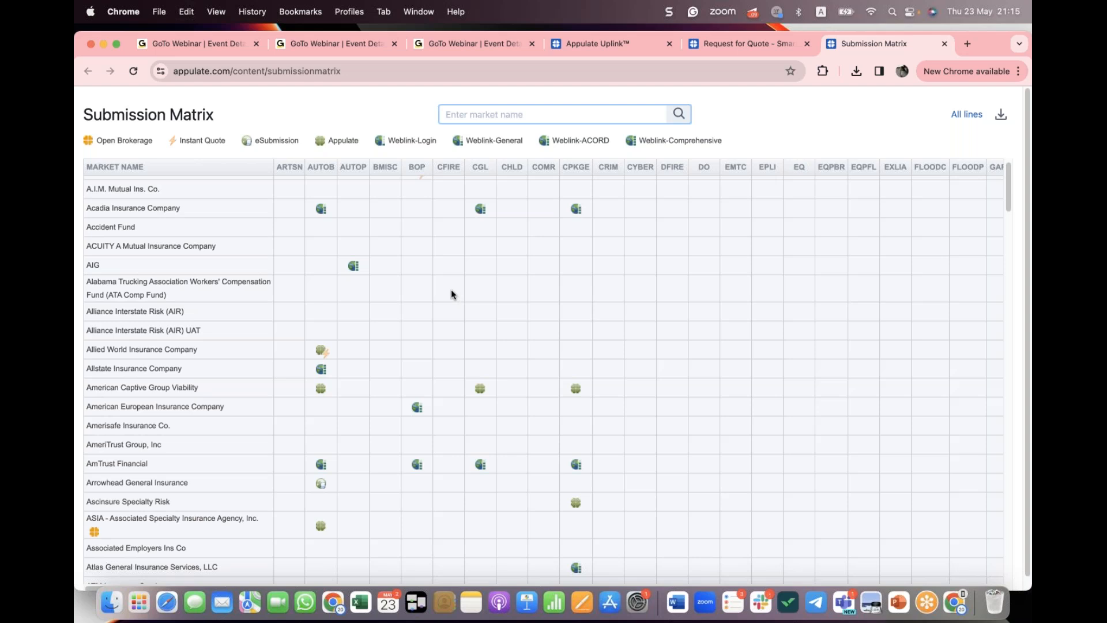
scroll(450, 288, up, 1)
Step: Return to the quote request and add the Employers Testing market from My markets
click(741, 41)
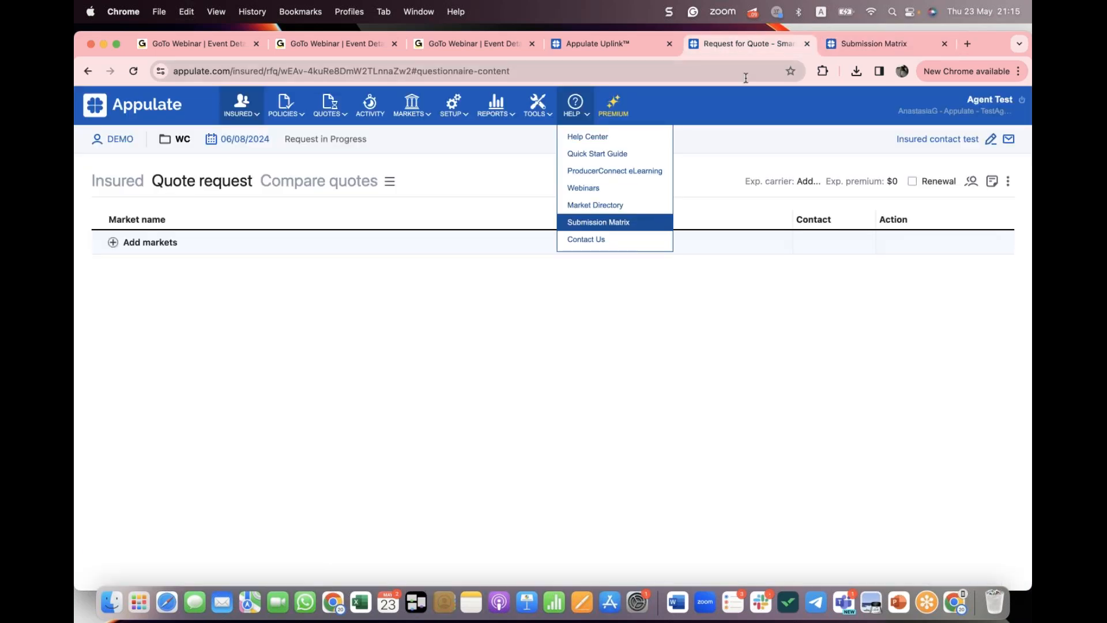
click(132, 244)
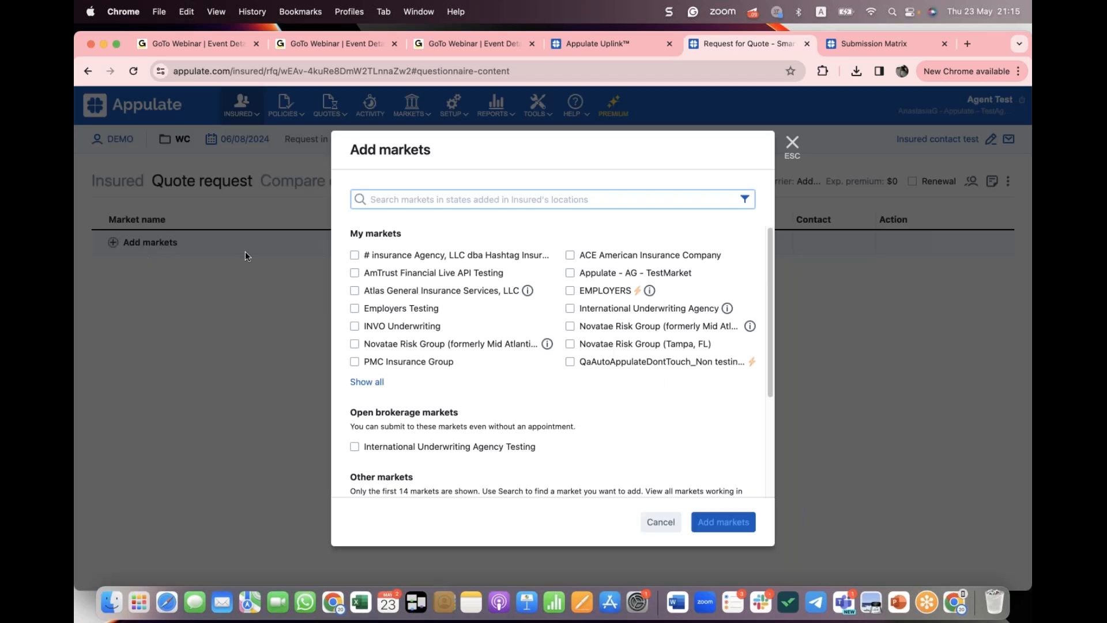
click(792, 141)
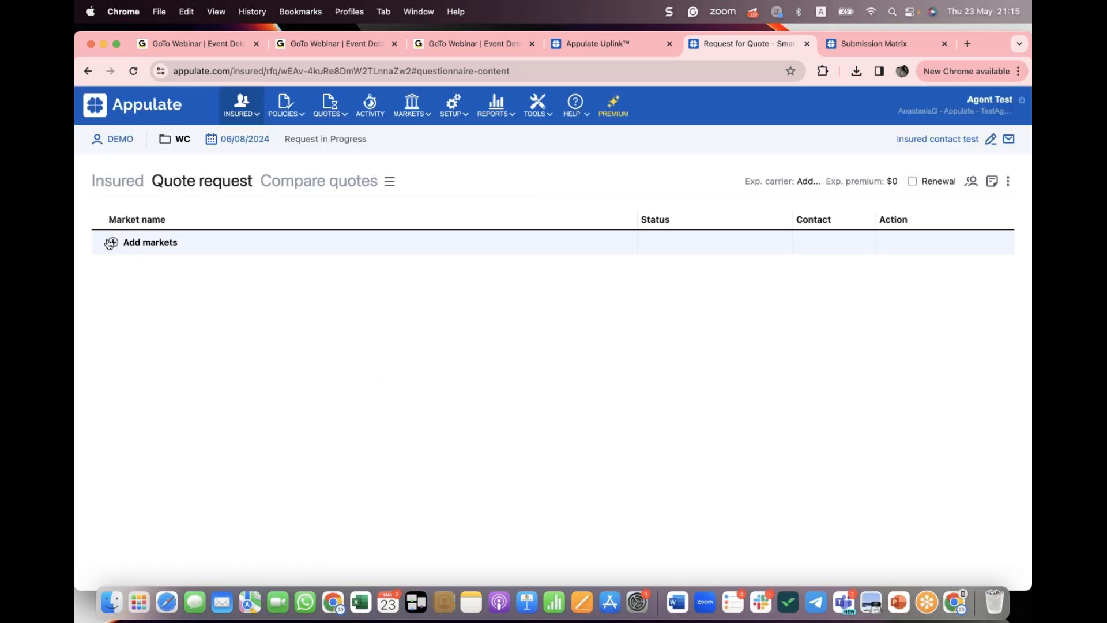
click(132, 243)
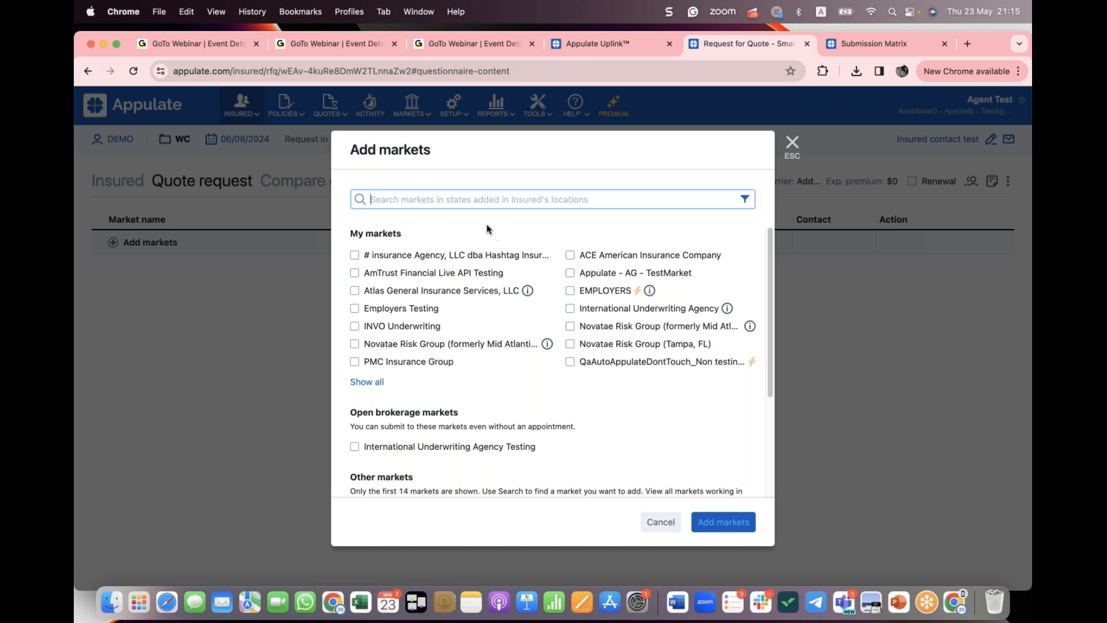
click(419, 309)
scroll(505, 324, down, 5)
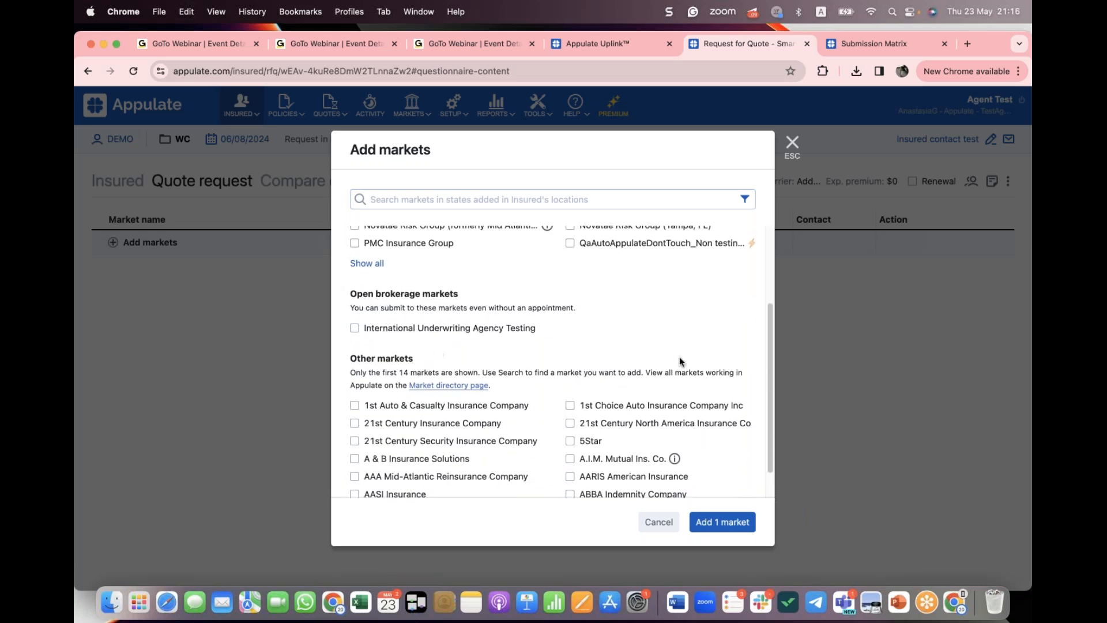
scroll(673, 331, up, 3)
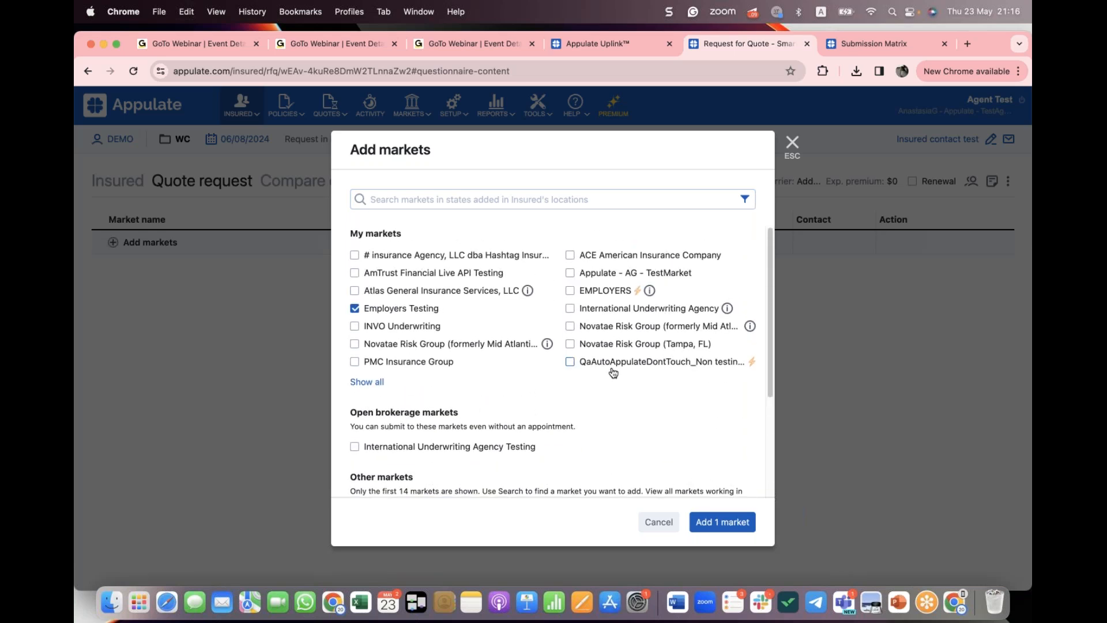
click(742, 523)
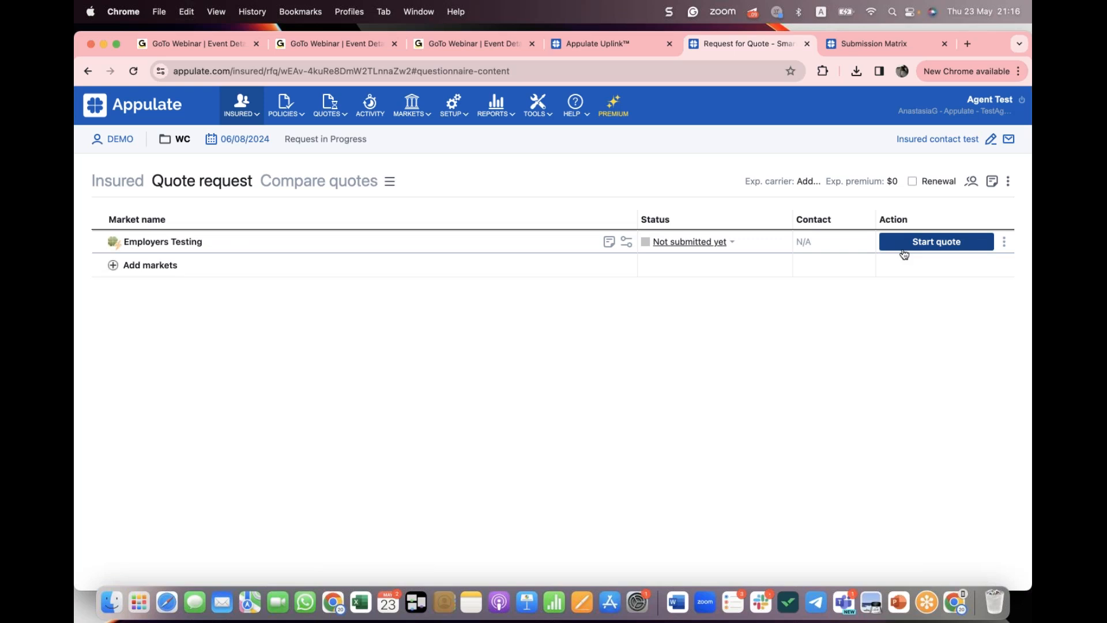
Step: Start the Employers Testing quote, look over the form and restrict it to required questions only
click(949, 248)
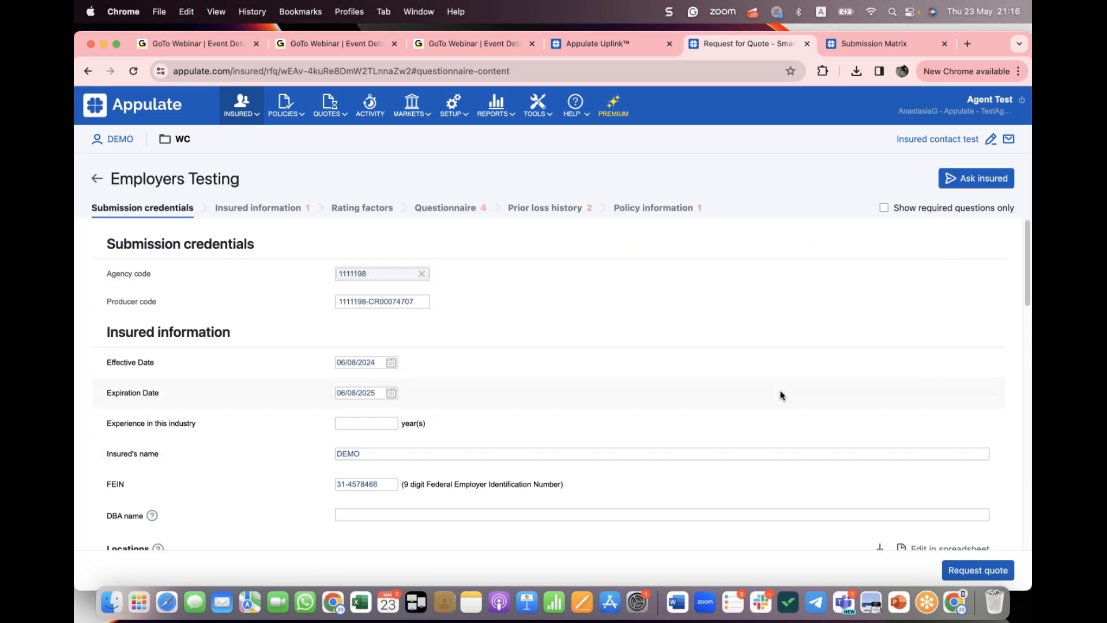
scroll(646, 374, down, 5)
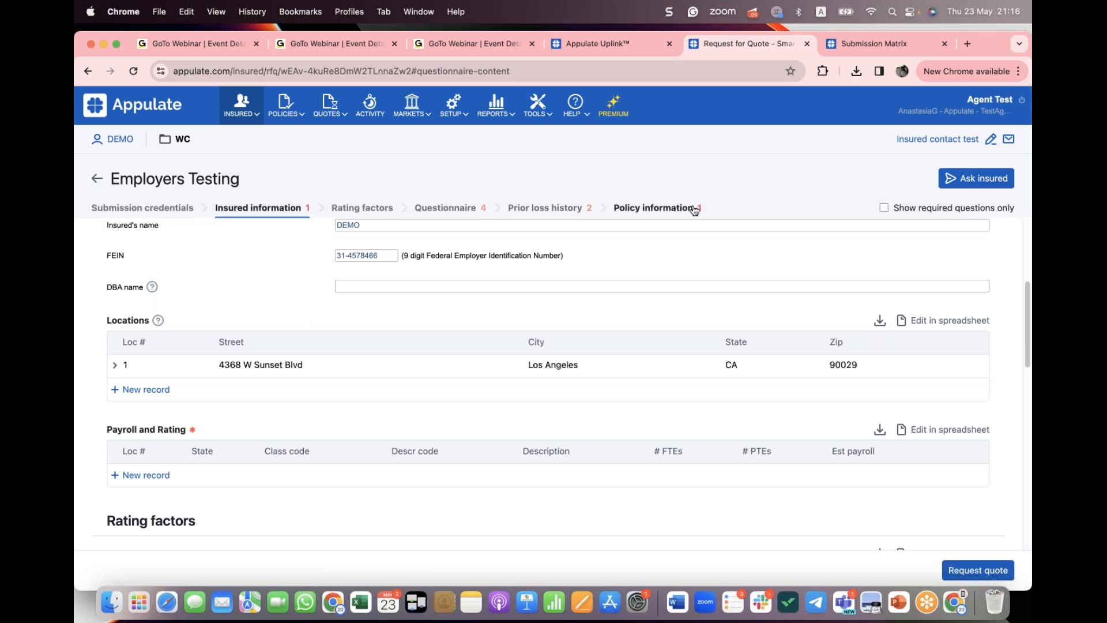
scroll(317, 233, up, 4)
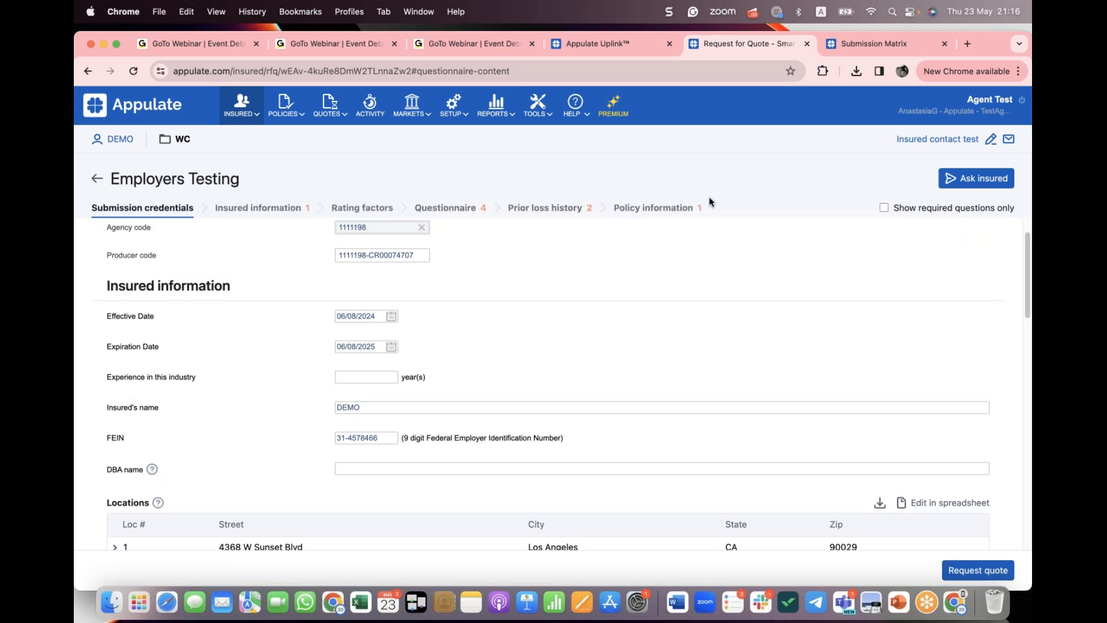
click(885, 210)
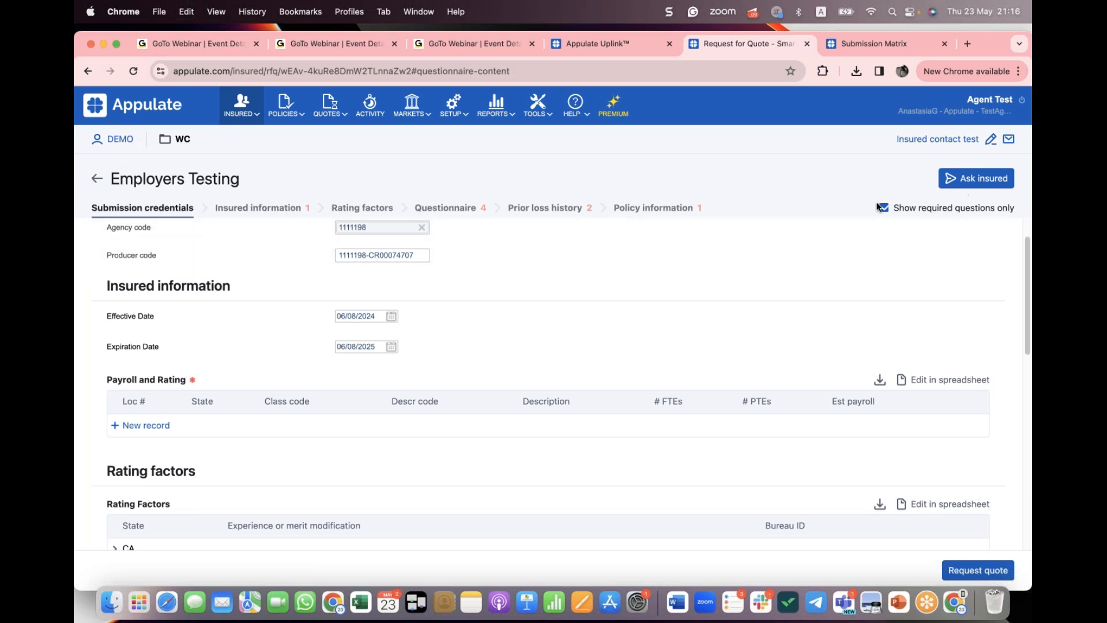
Step: Add a new Payroll and Rating record under Insured information and assign it to location 1 in Los Angeles
click(282, 215)
mouse_move(202, 327)
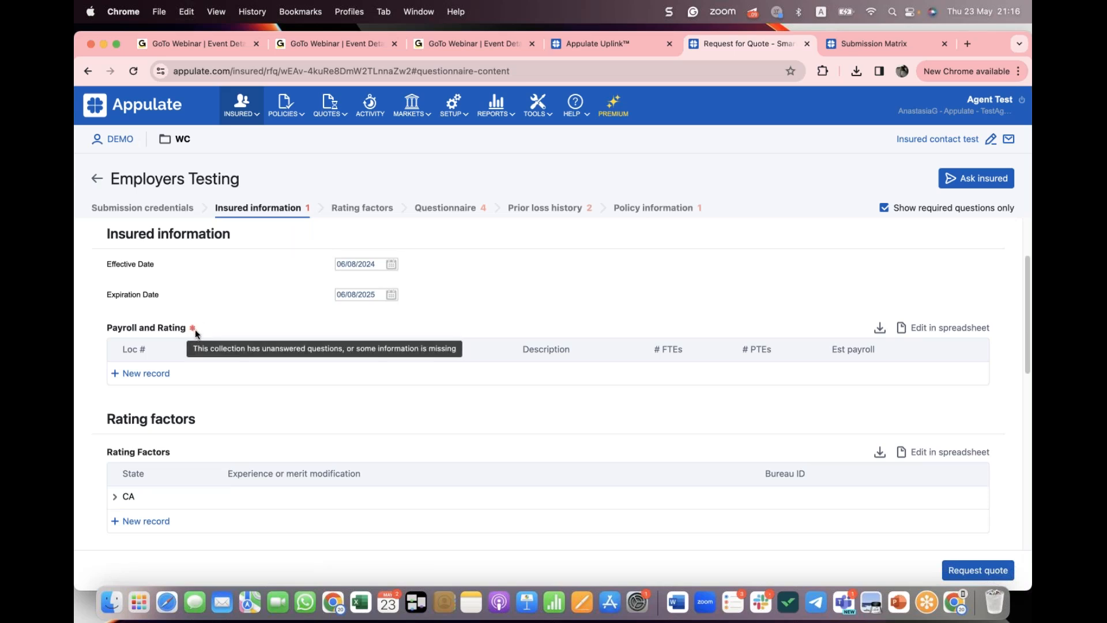
click(156, 376)
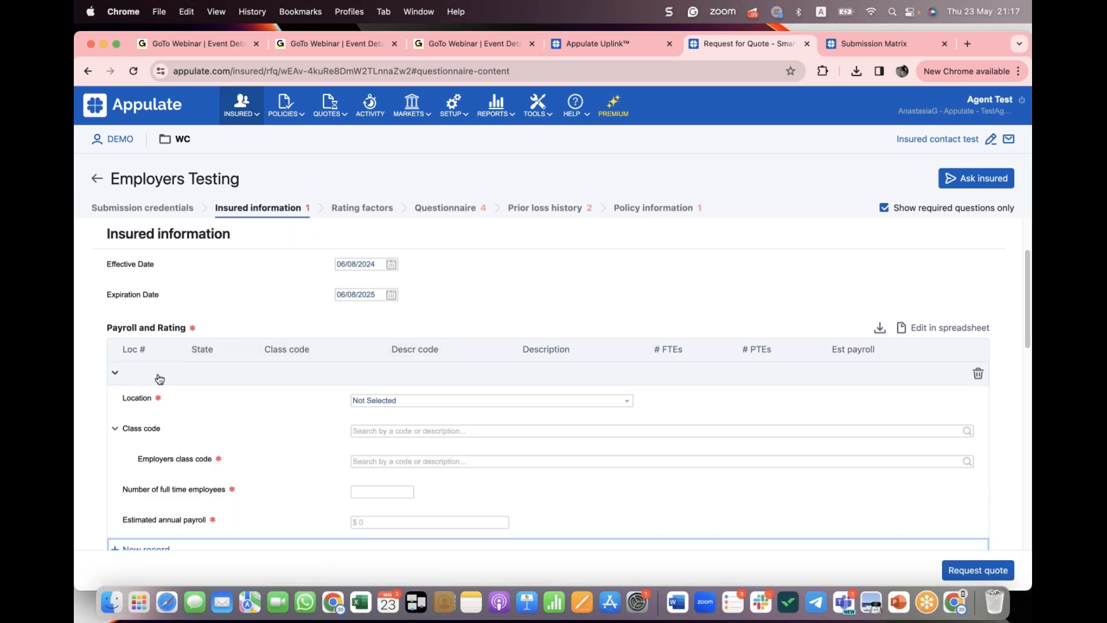
click(419, 401)
click(426, 430)
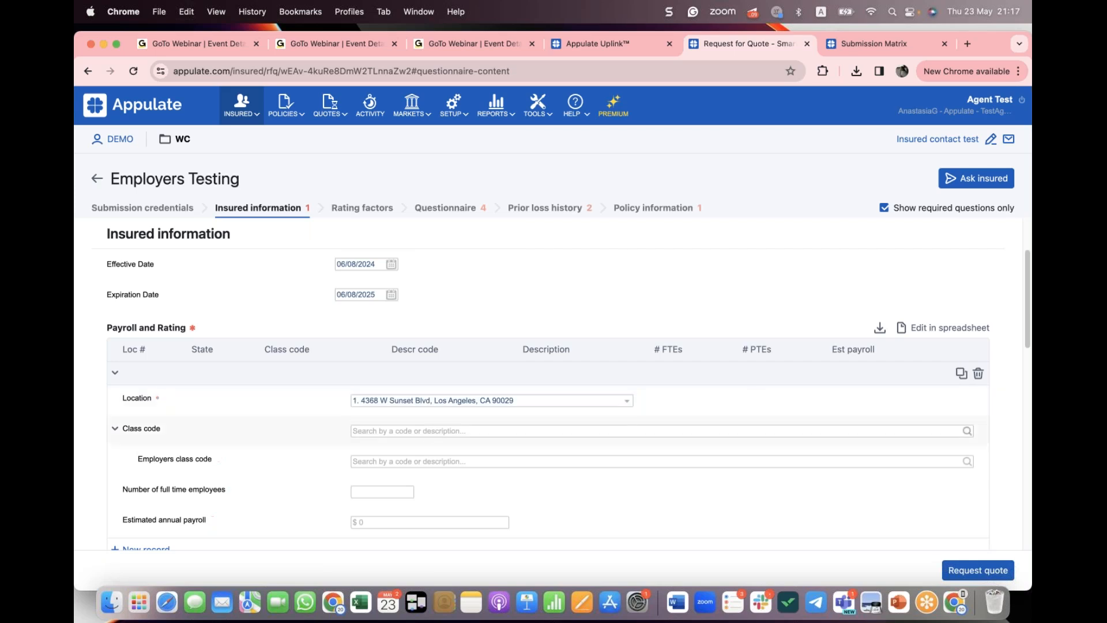
Step: Set the payroll record's class code to 0035 Florists — Cultivating or Gardening and its Employers class code to 0035 (01)
click(425, 431)
text(0)
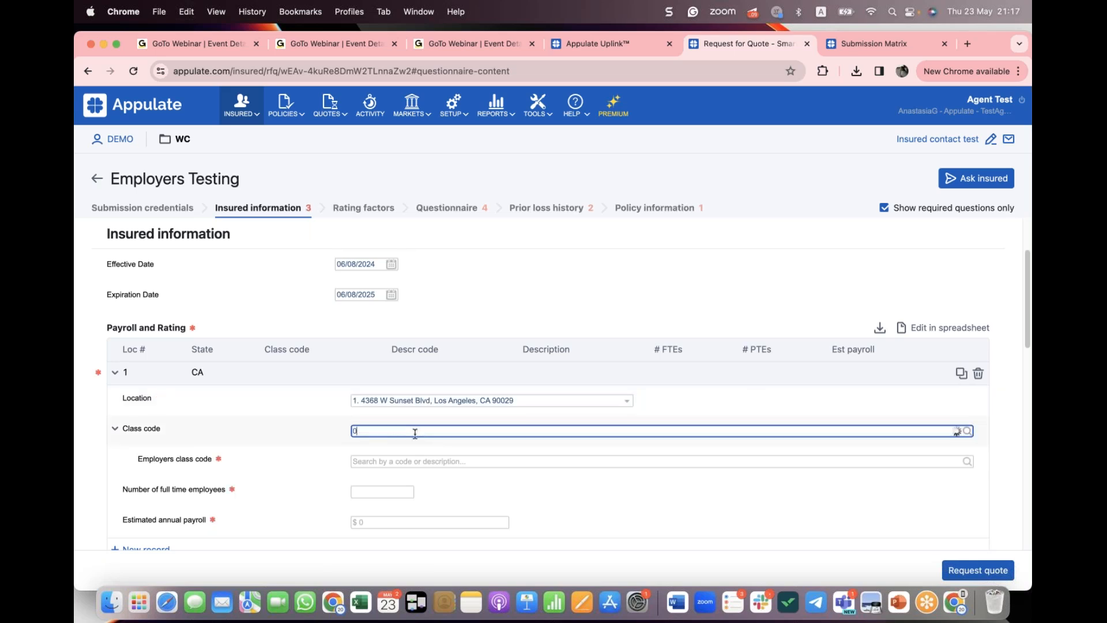
text(035)
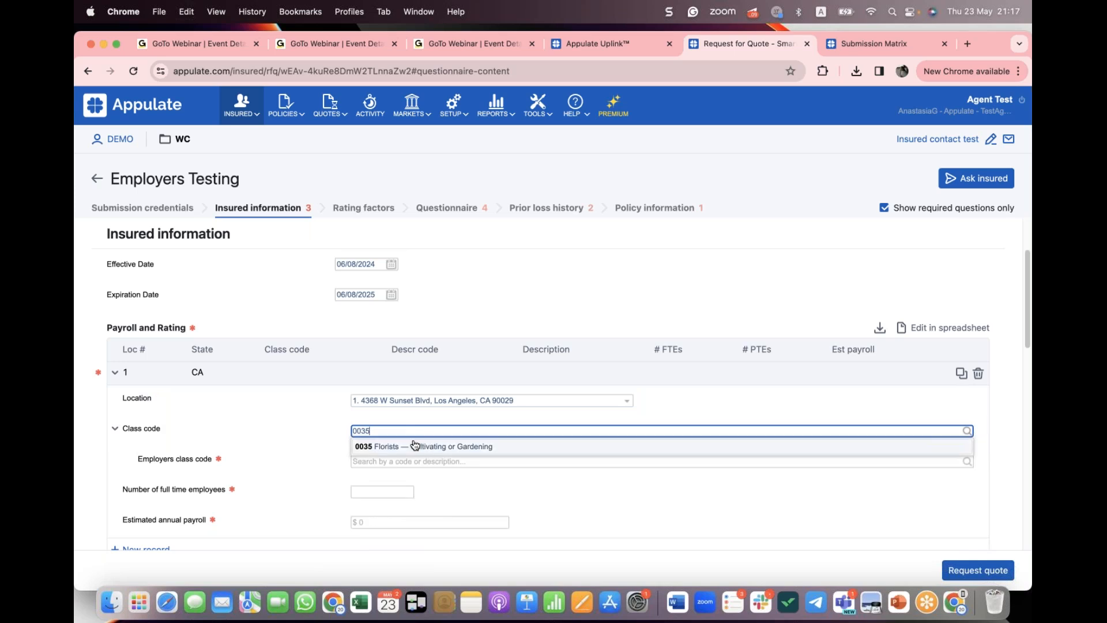
click(414, 446)
click(410, 460)
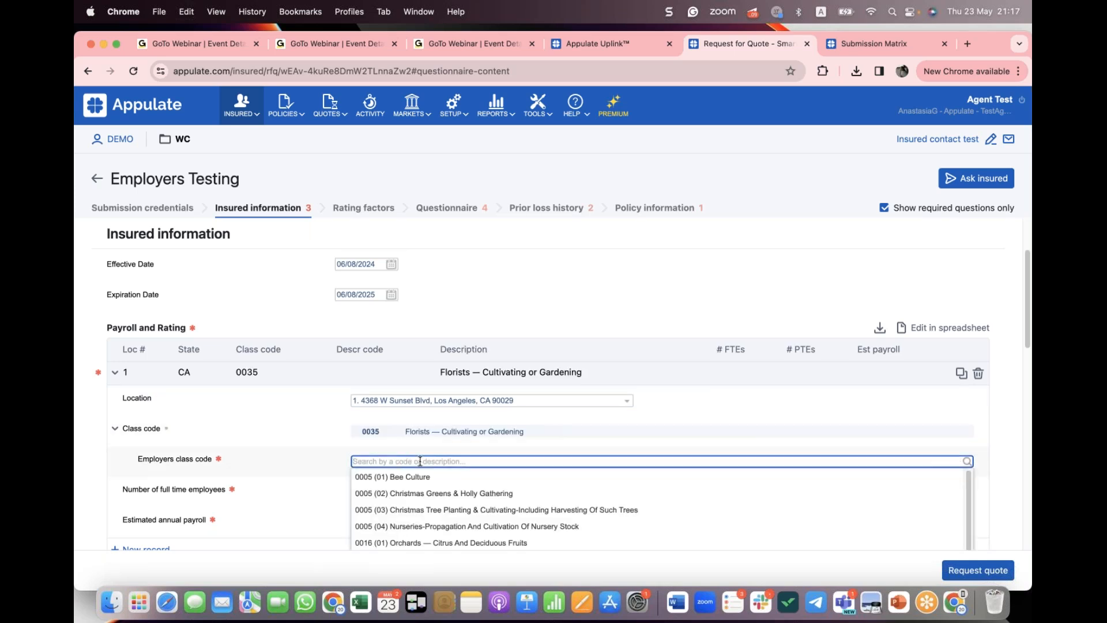
scroll(388, 461, down, 1)
Step: Set the payroll record's number of full time employees to 100 and estimated annual payroll to $10,000
click(379, 465)
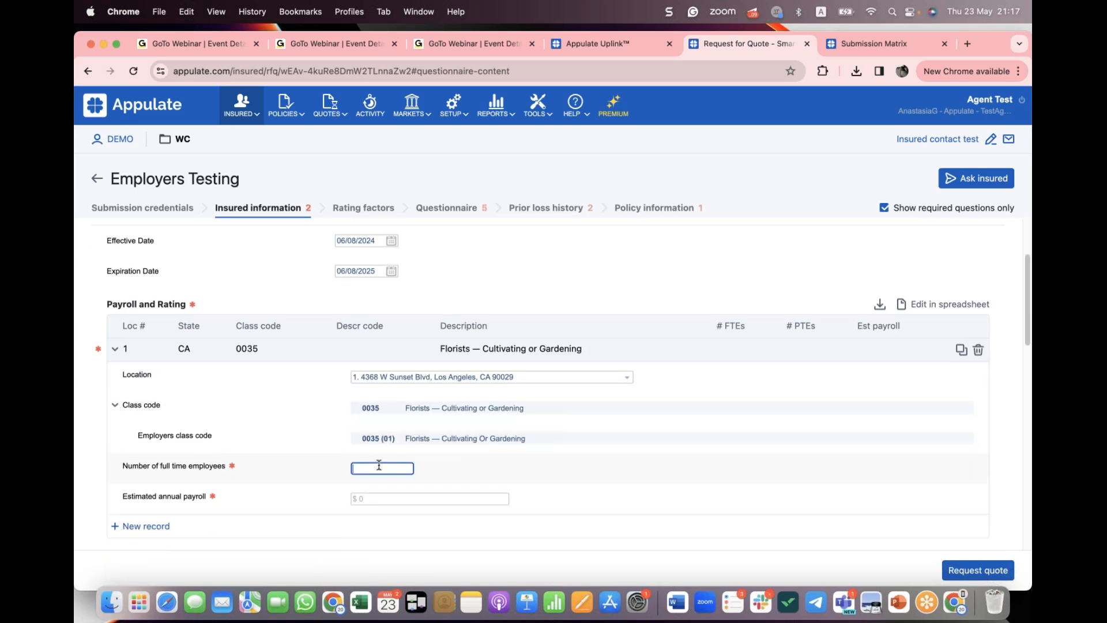
text(10,000)
key(BackSpace)
key(BackSpace)
click(378, 498)
text(10,000)
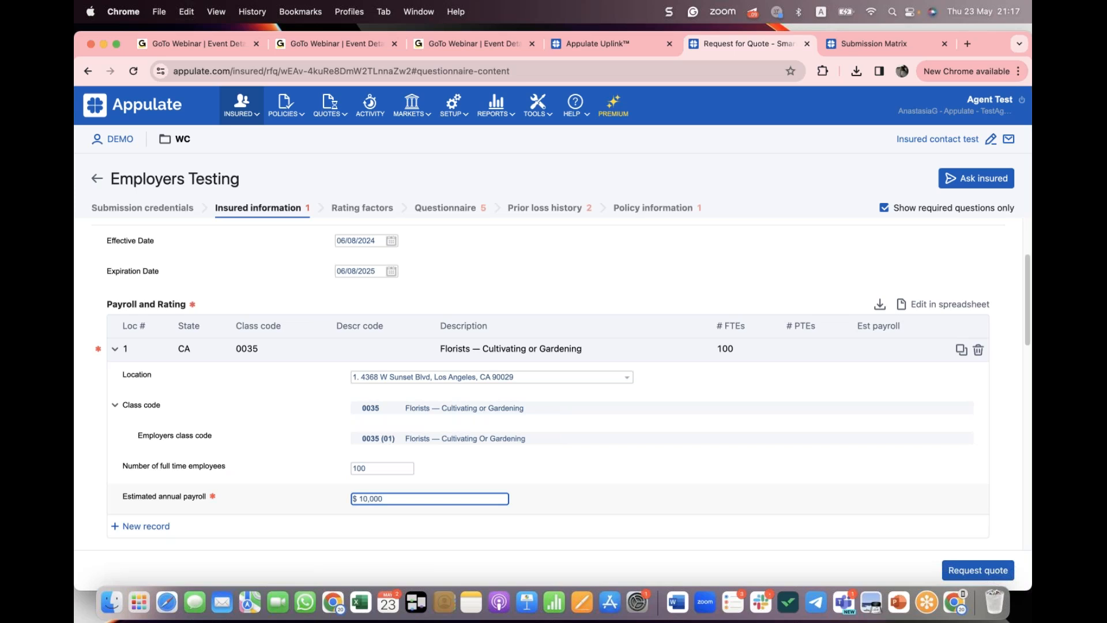
Step: Answer No to all questions in the Questionnaire section at once
scroll(589, 463, down, 1)
click(457, 214)
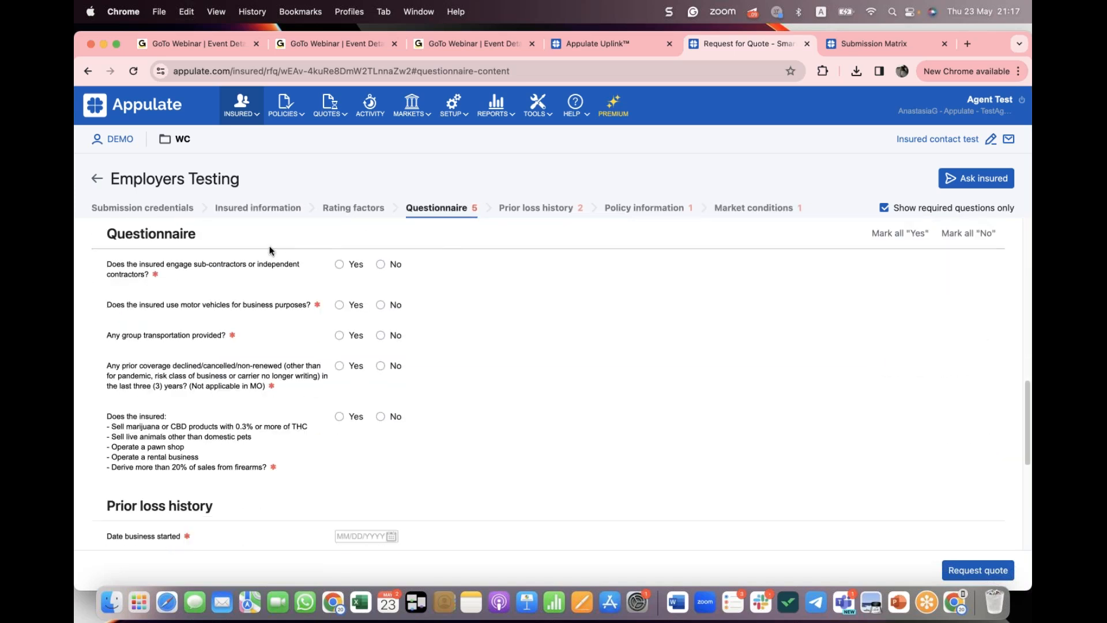
click(947, 241)
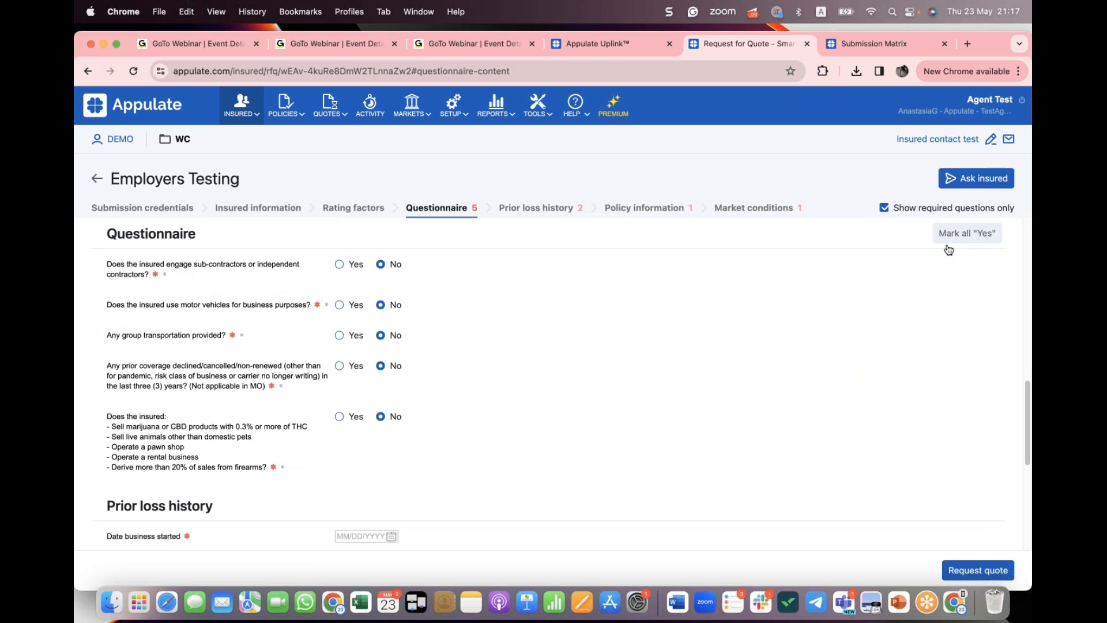
Step: Complete Prior loss history with business start date 05/09/2024 and no claims filed, and set the employer's liability limits to 2M/2M/2M
click(518, 209)
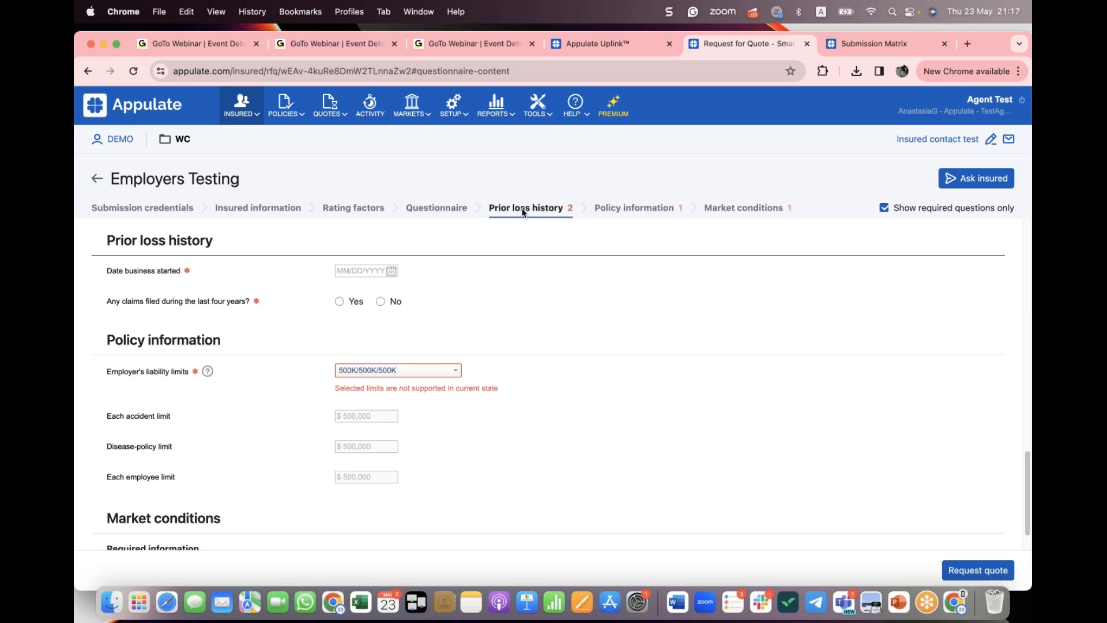
click(392, 264)
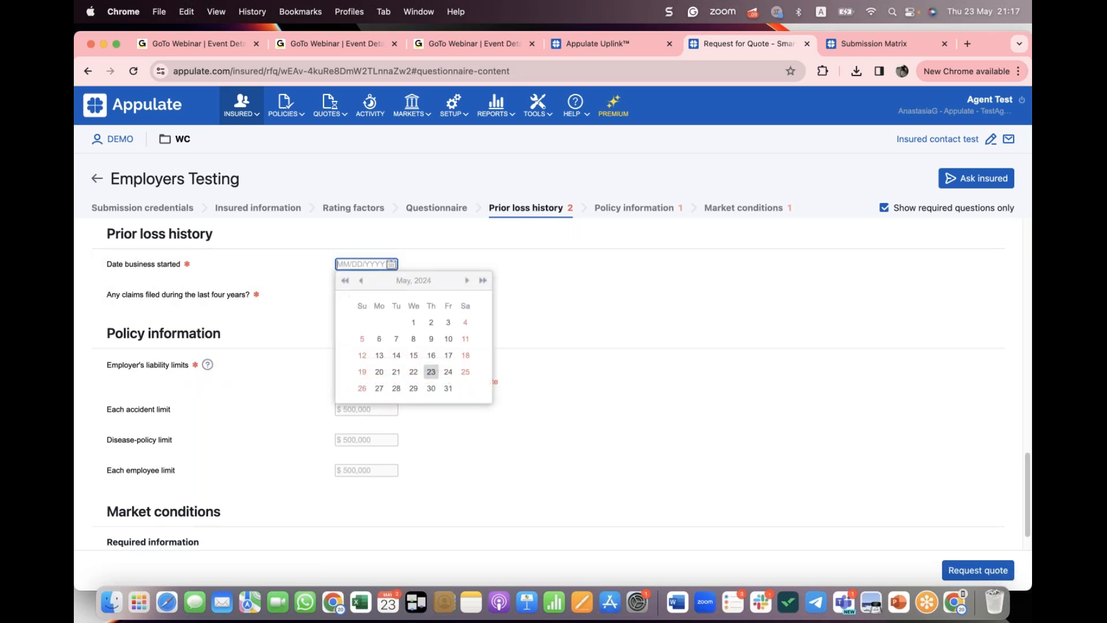
click(430, 345)
click(381, 294)
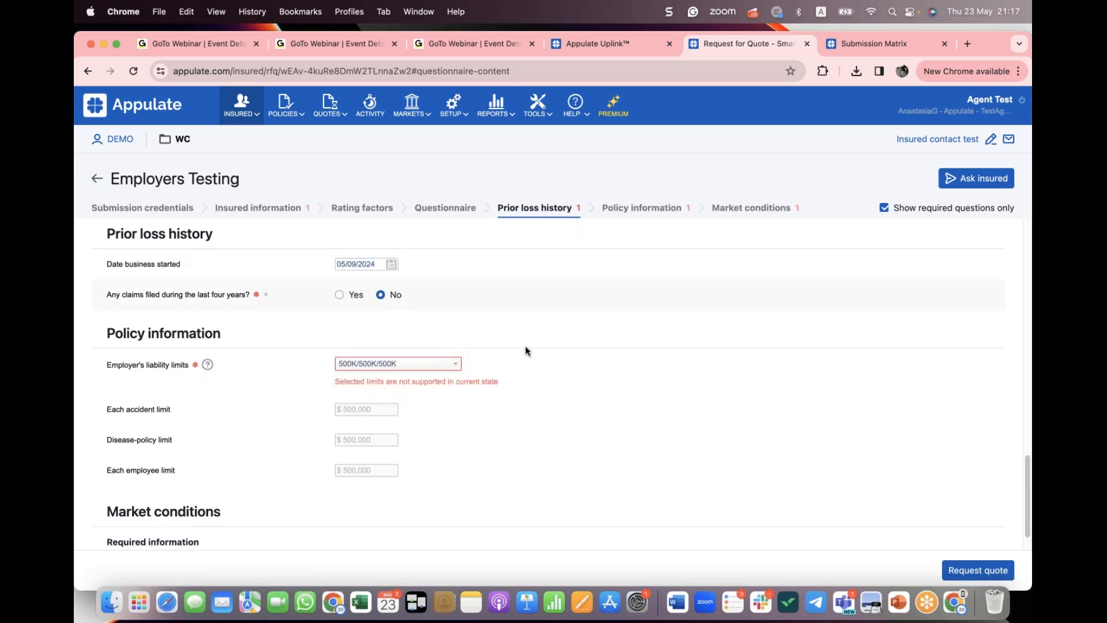
click(432, 364)
click(411, 445)
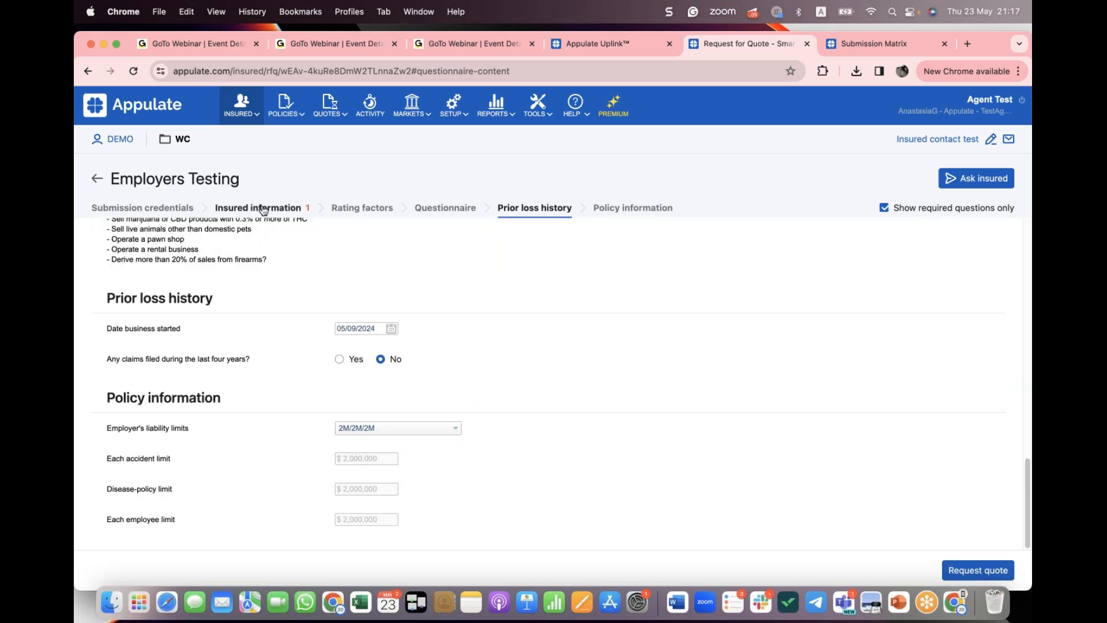
Step: Enter 1 year of experience in the industry under Insured information and request the quote from Employers Testing
click(288, 208)
click(385, 325)
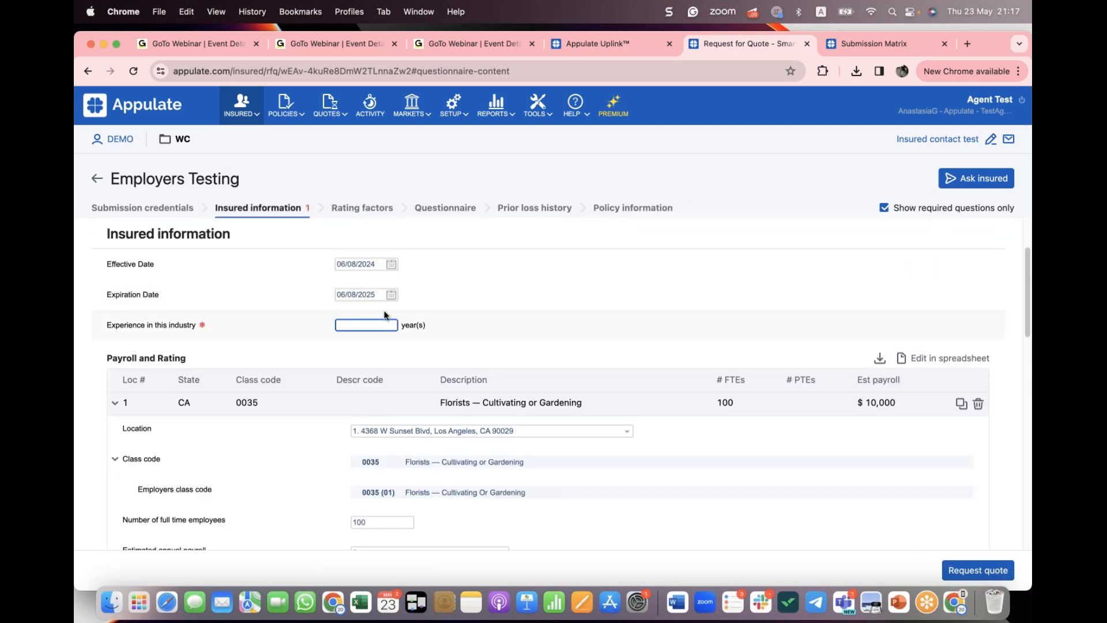
click(545, 284)
scroll(682, 337, down, 15)
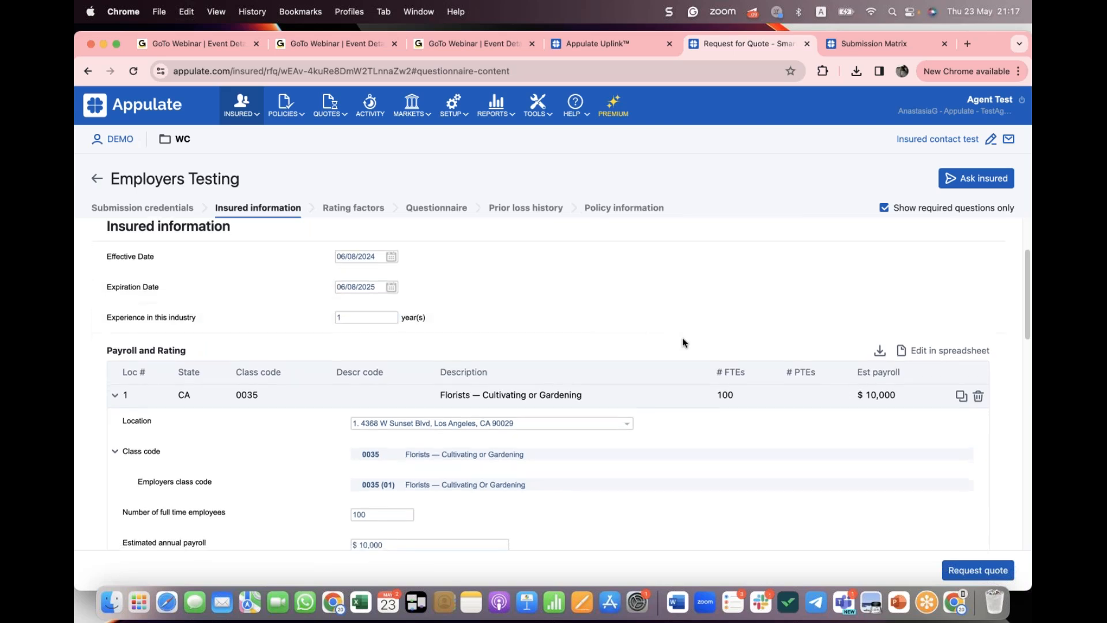
click(992, 571)
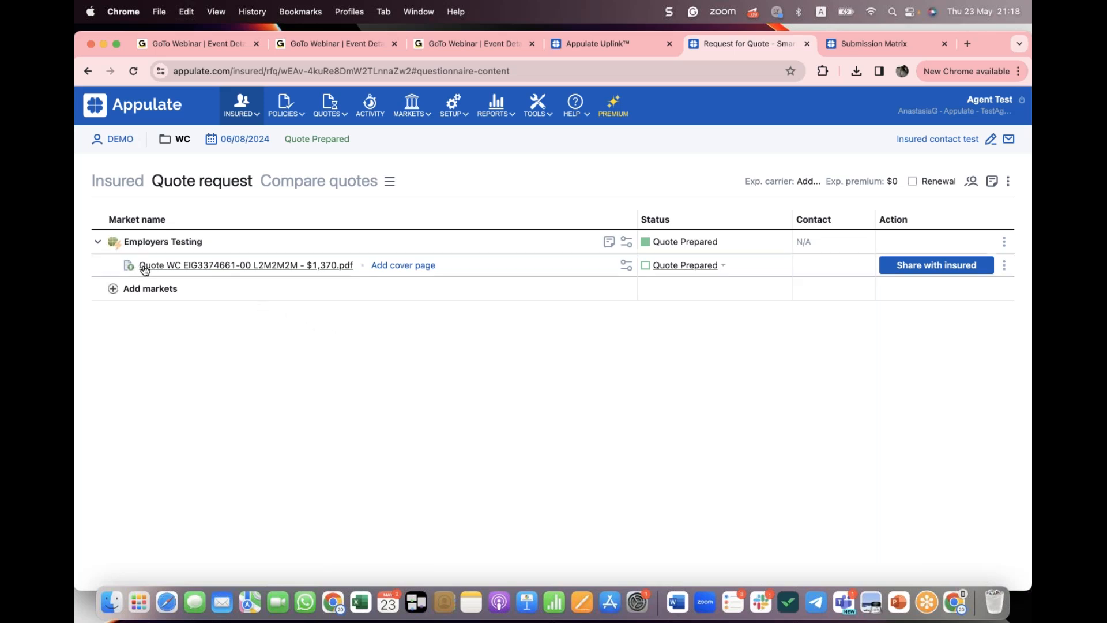
Step: Download the Employers Testing quote PDF, open it and review its terms and estimated annual premium schedule
click(284, 266)
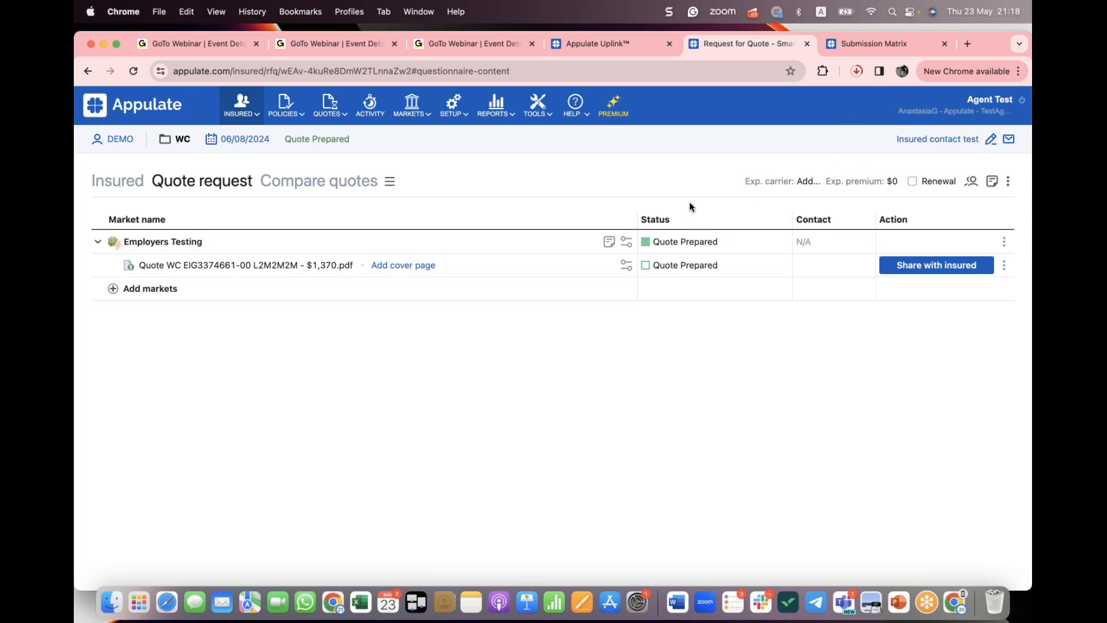
click(856, 71)
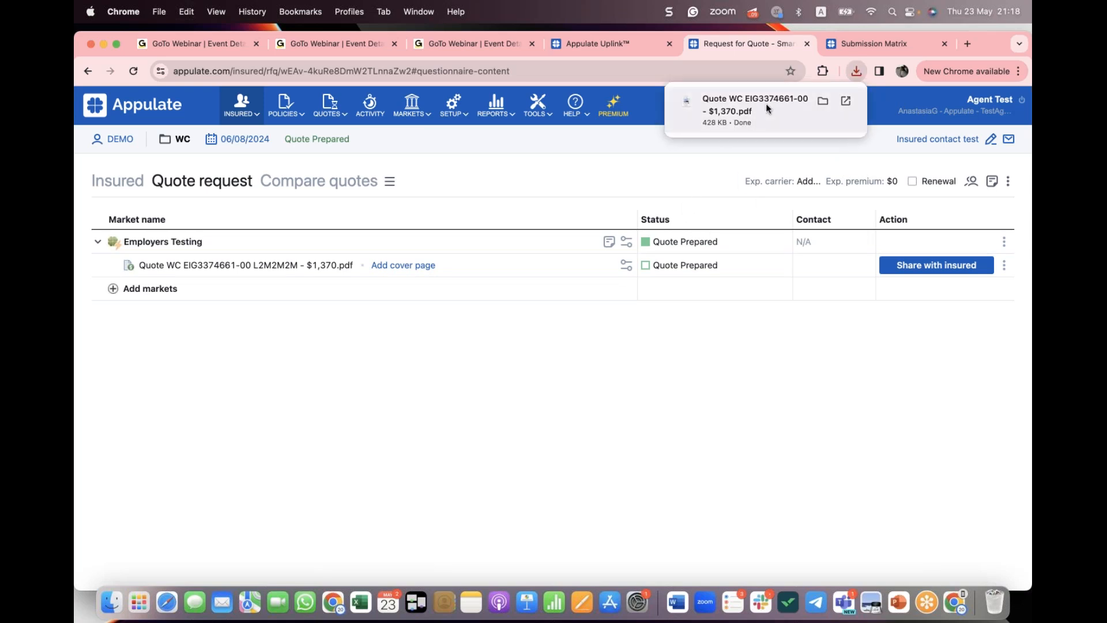
click(767, 99)
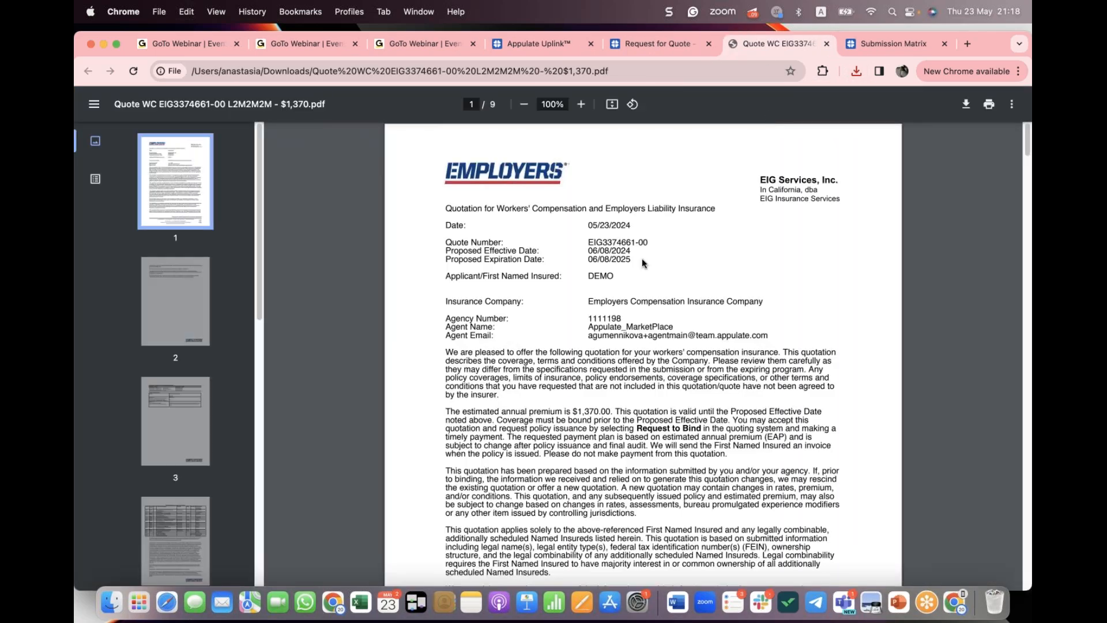
scroll(641, 258, down, 15)
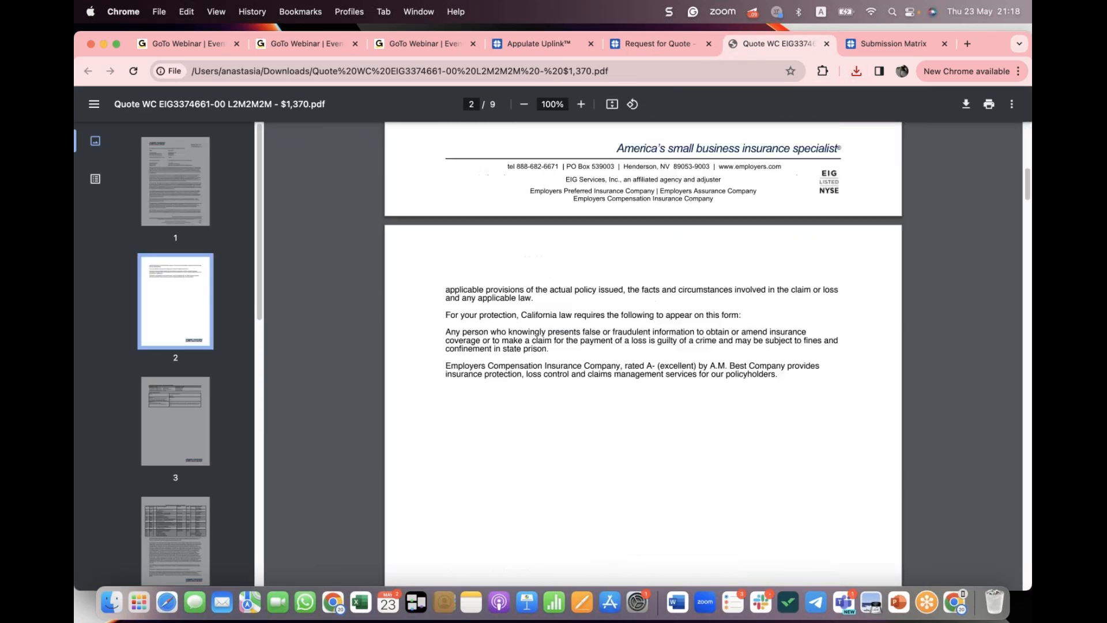
scroll(656, 282, down, 20)
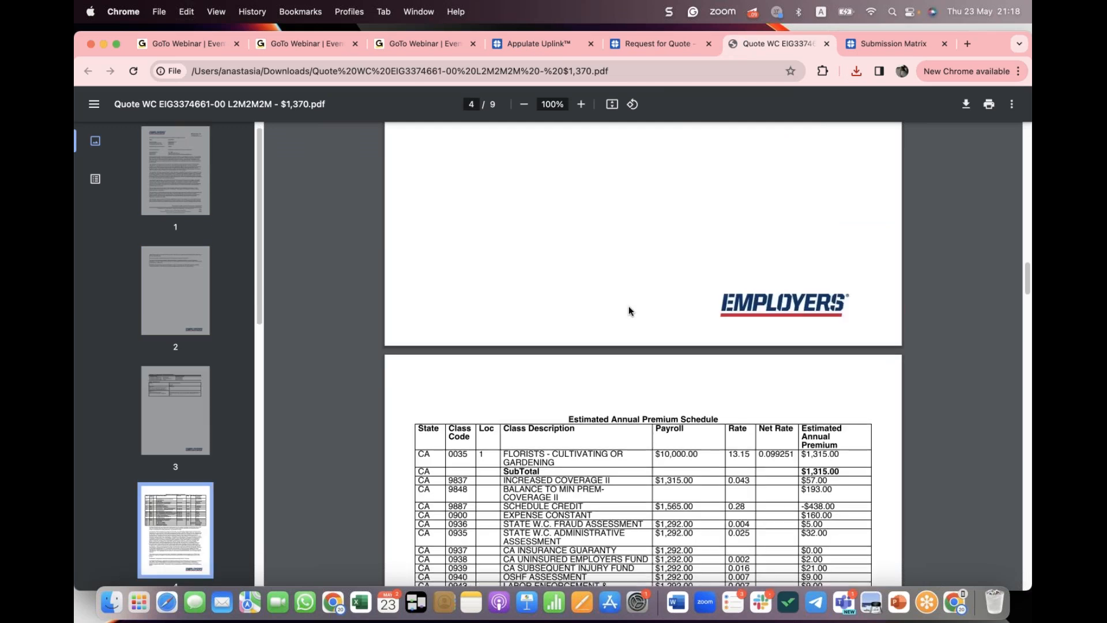
Step: Review the Employers Testing quote PDF's pages on cancellation fees, named insureds, endorsements and conditions of binding
scroll(635, 288, down, 7)
scroll(641, 272, up, 8)
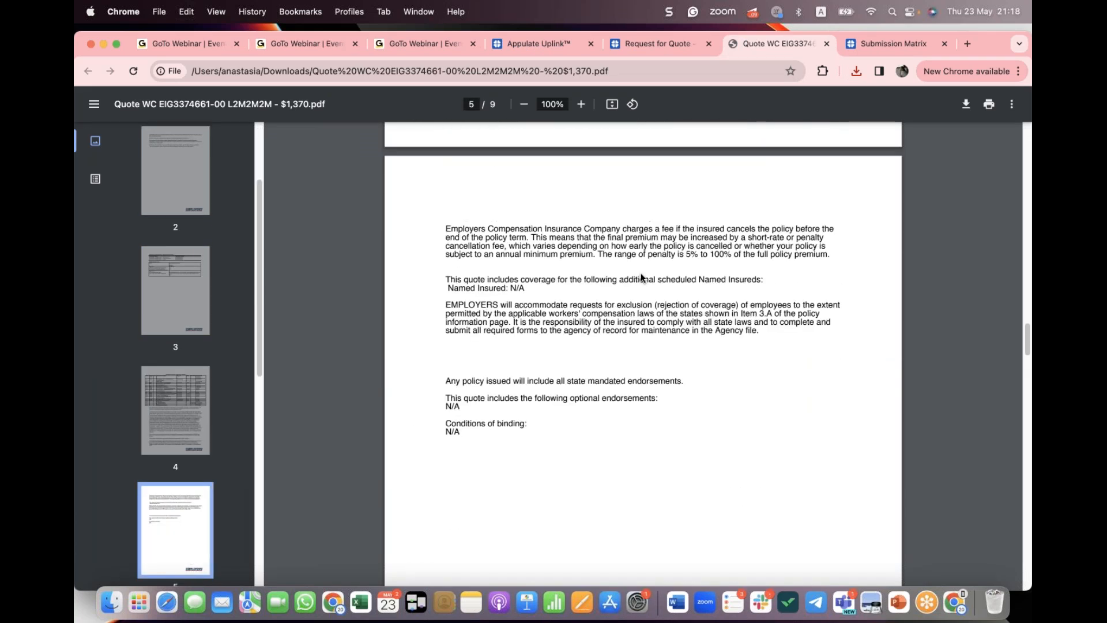
scroll(642, 272, up, 20)
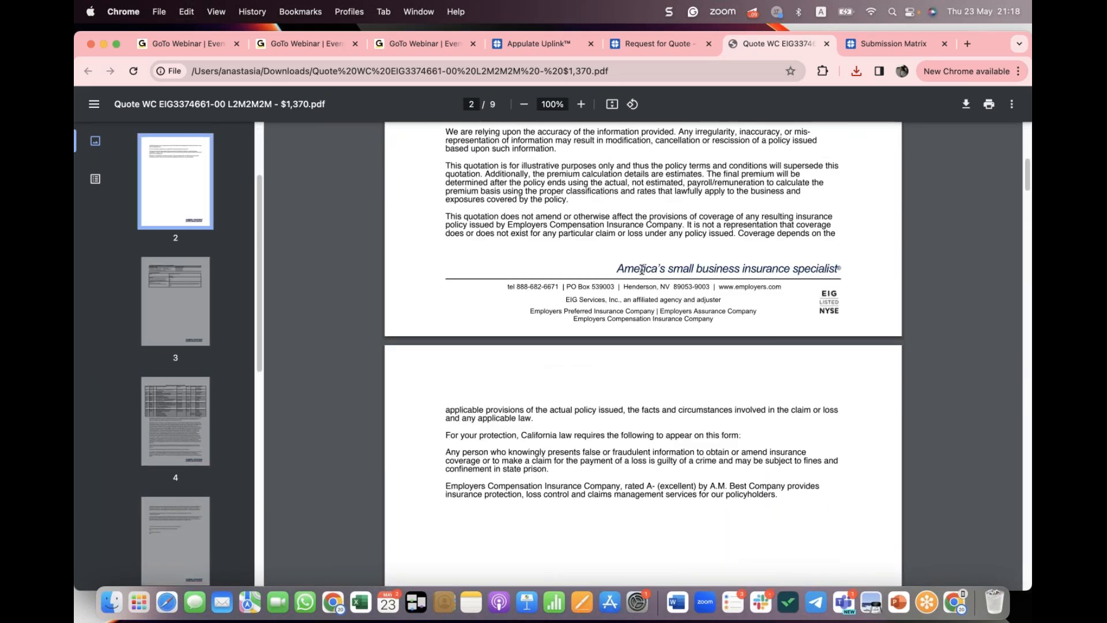
Step: Return to the DEMO quote request, mark the Employers Testing market as bound after checking its policy information, and confirm the binding
click(656, 46)
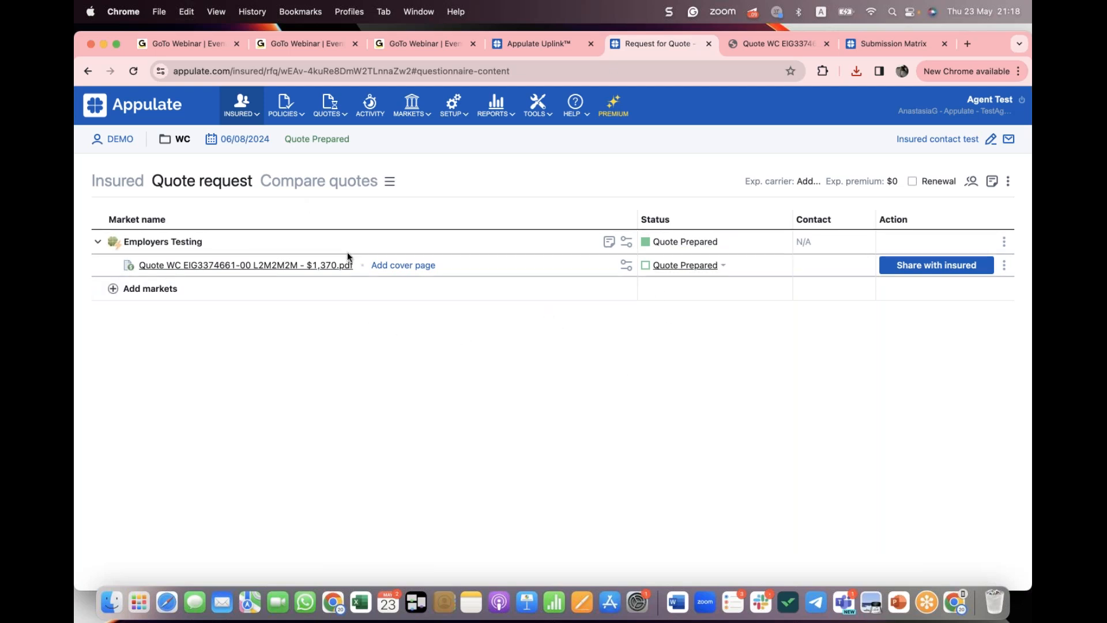
click(1007, 242)
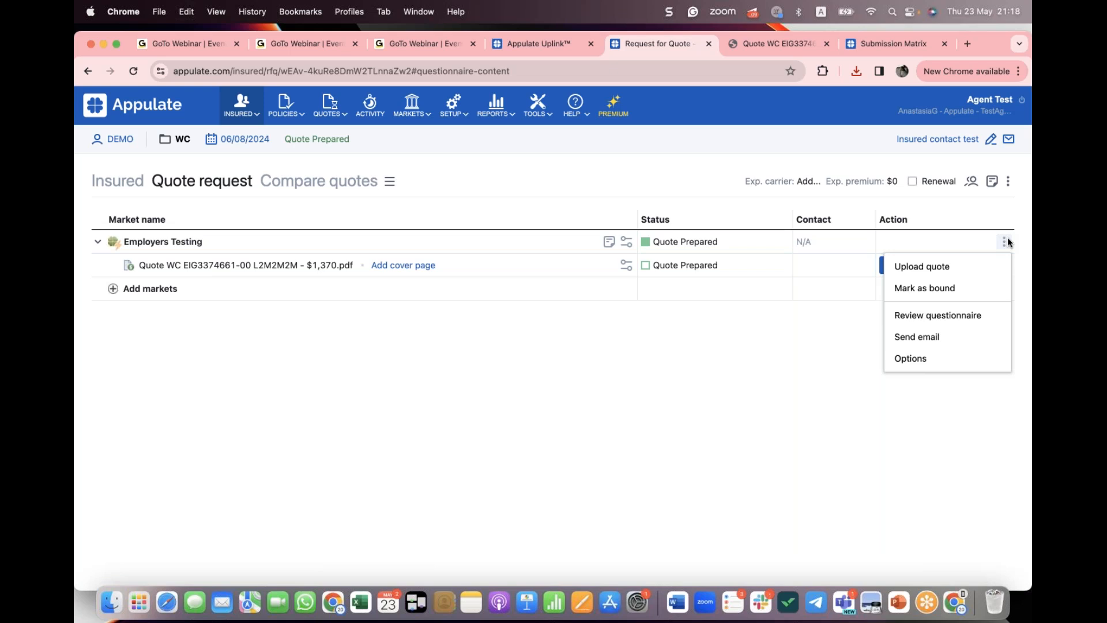
click(955, 294)
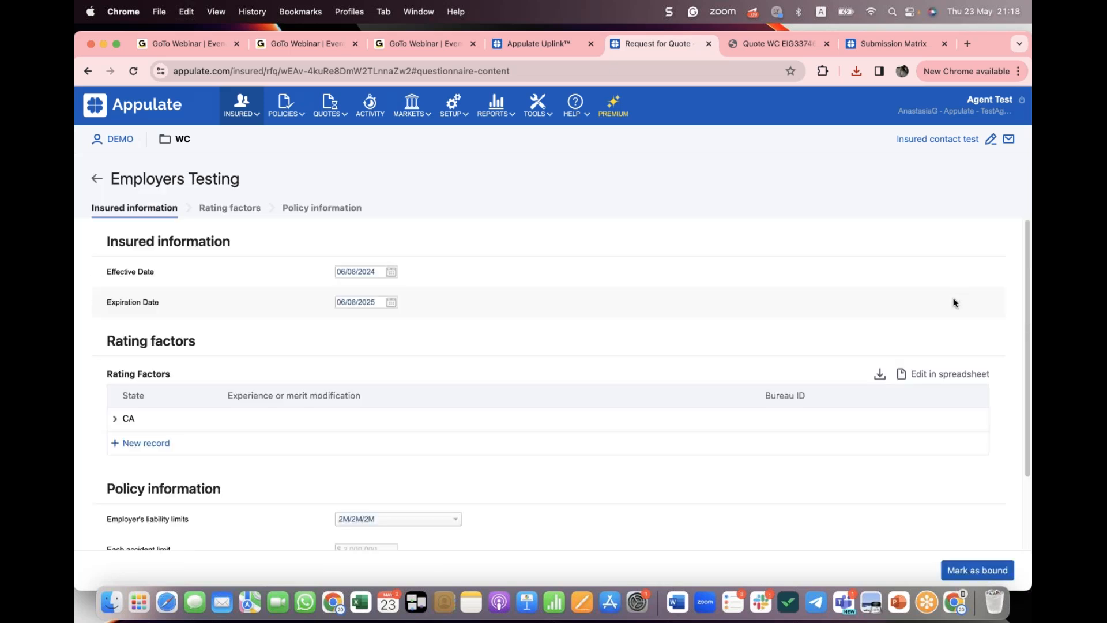
scroll(728, 308, down, 3)
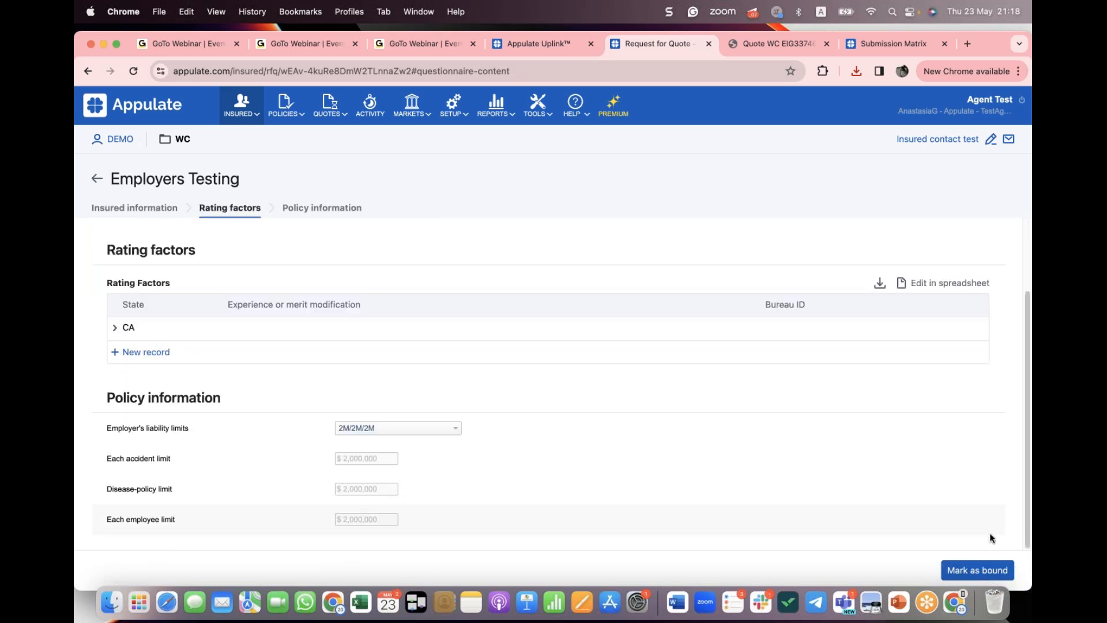
click(986, 569)
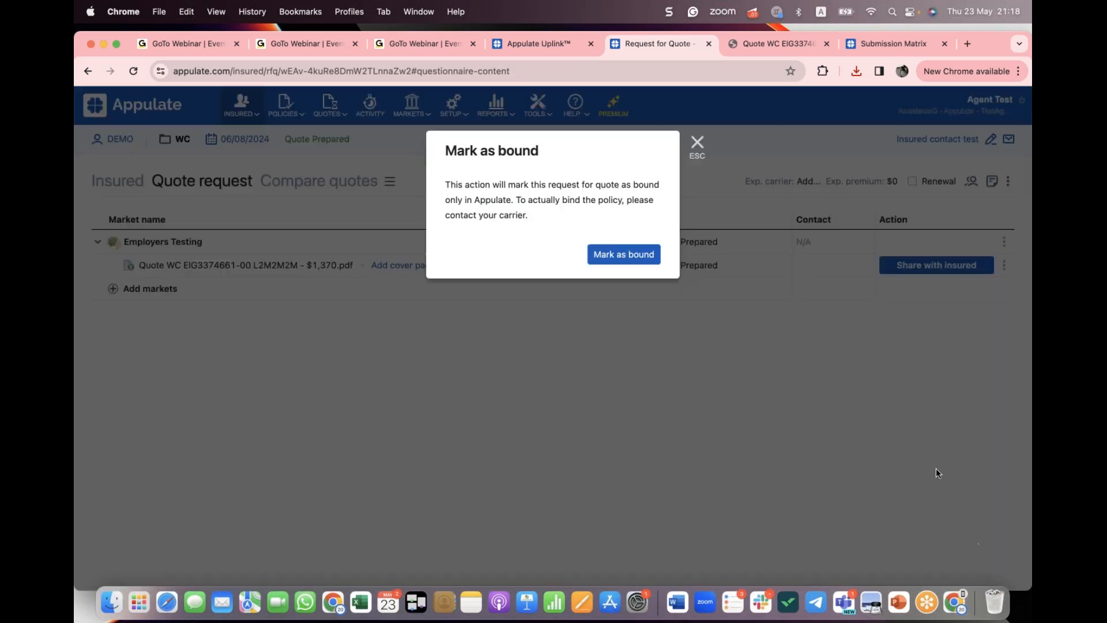
click(622, 261)
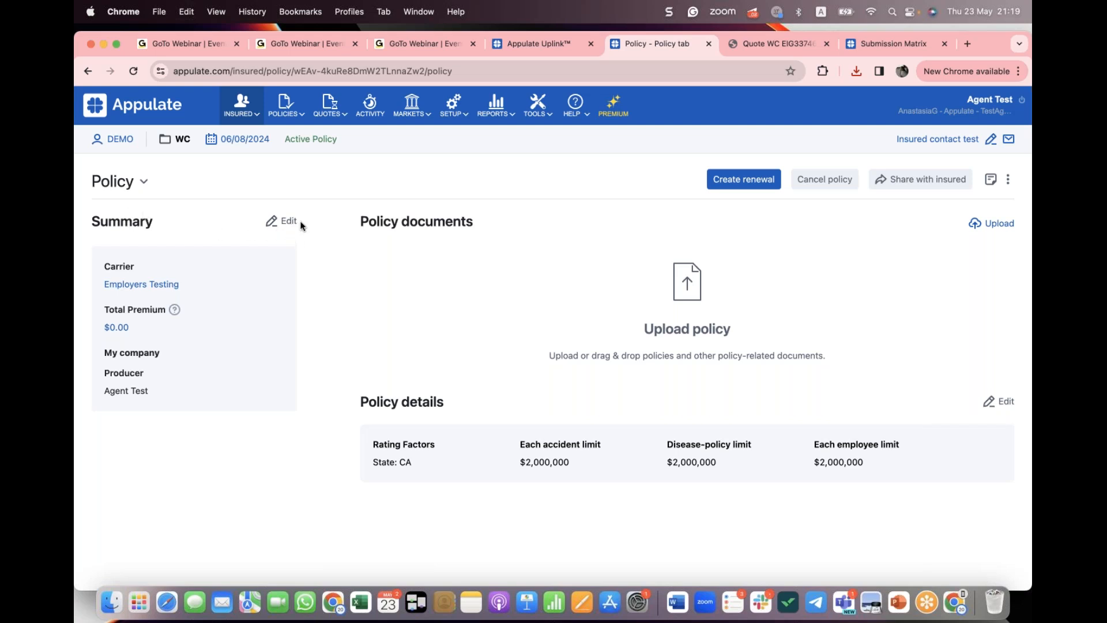
Step: Review and save the DEMO policy's summary details, and revert the policy to a request for quote
click(282, 224)
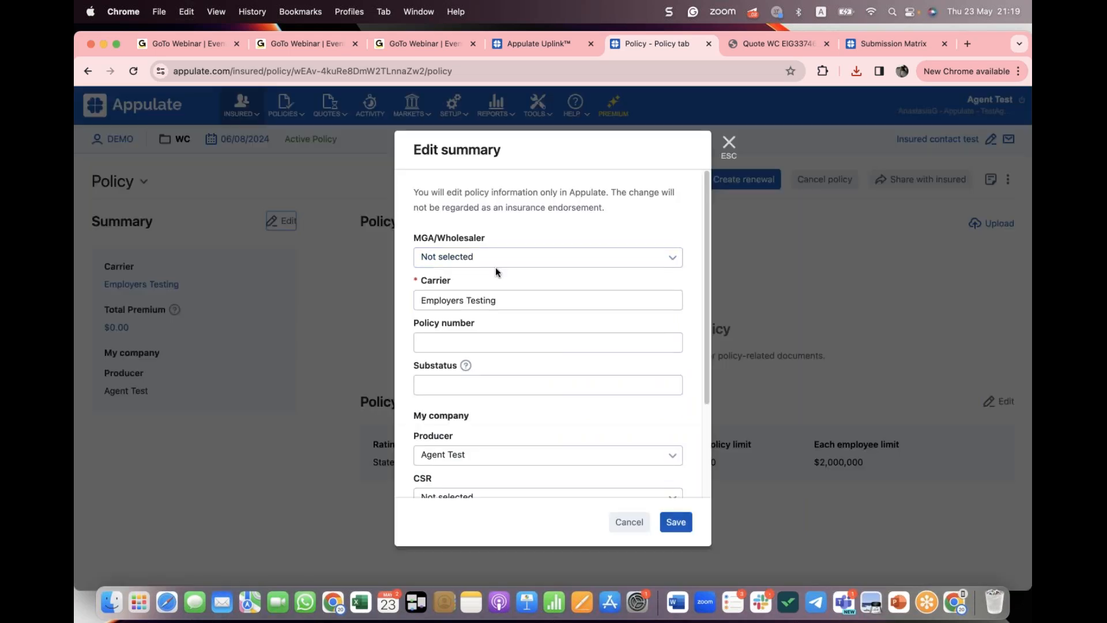
scroll(496, 267, down, 3)
scroll(501, 275, down, 2)
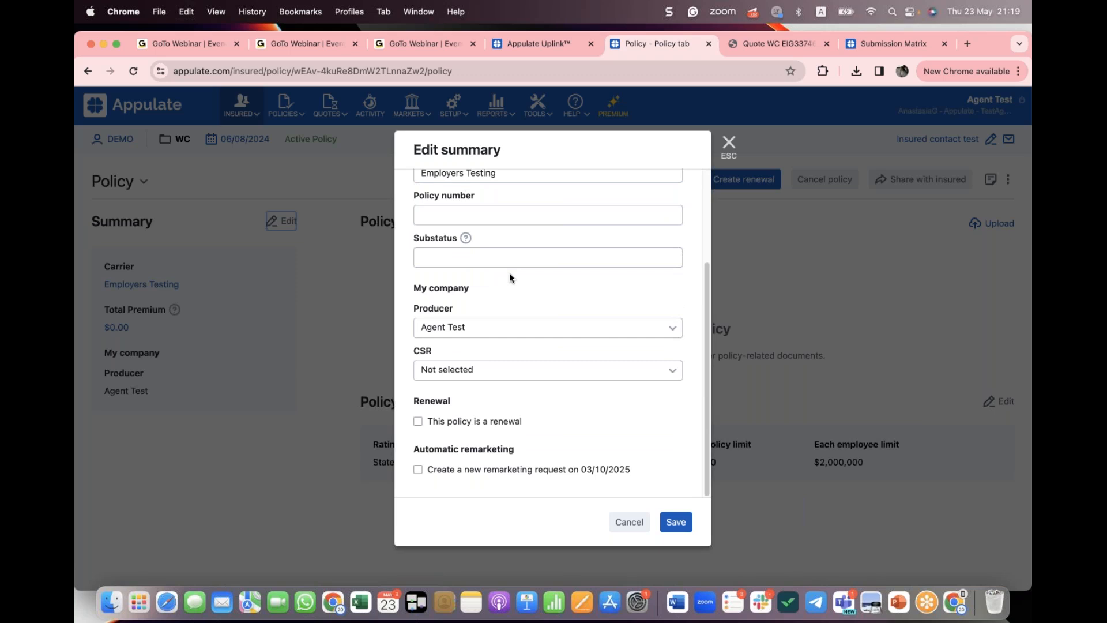
scroll(510, 276, up, 1)
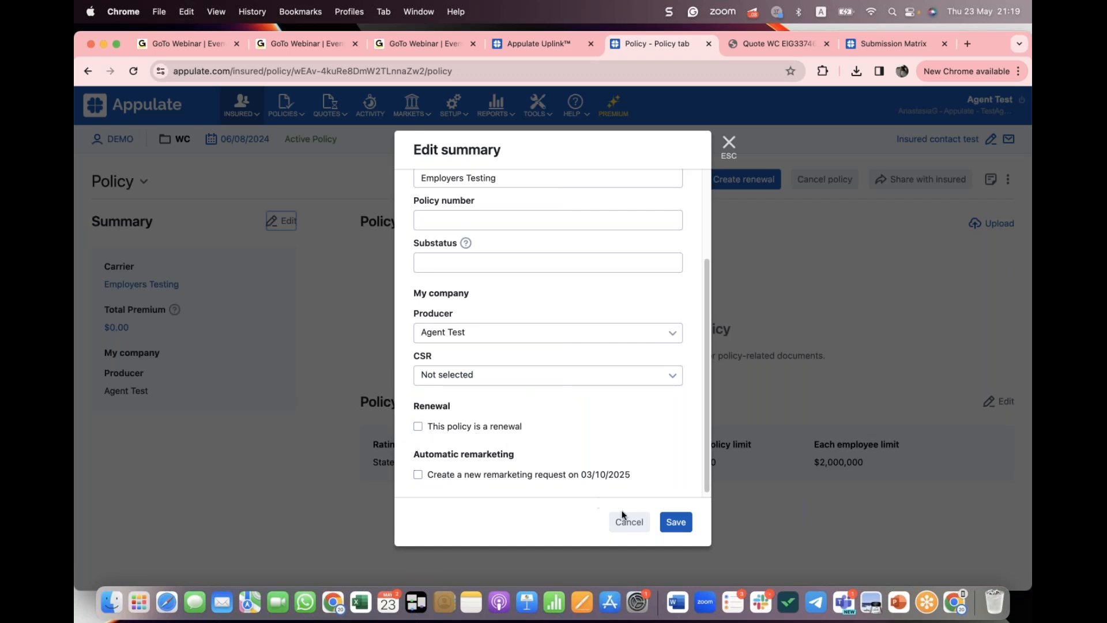
click(678, 521)
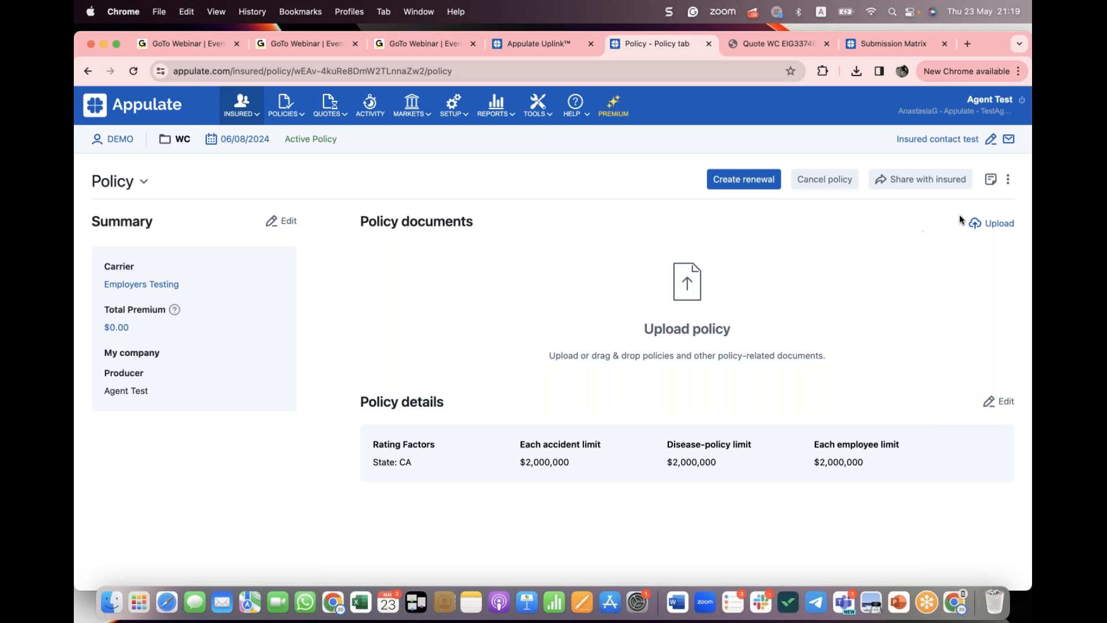
click(1008, 185)
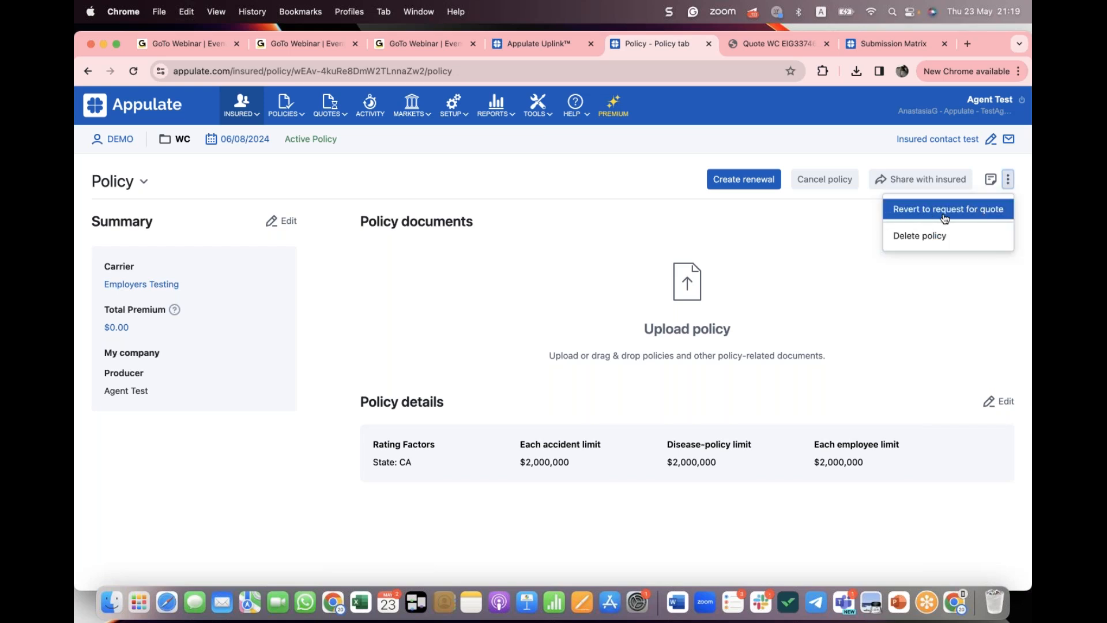
click(973, 210)
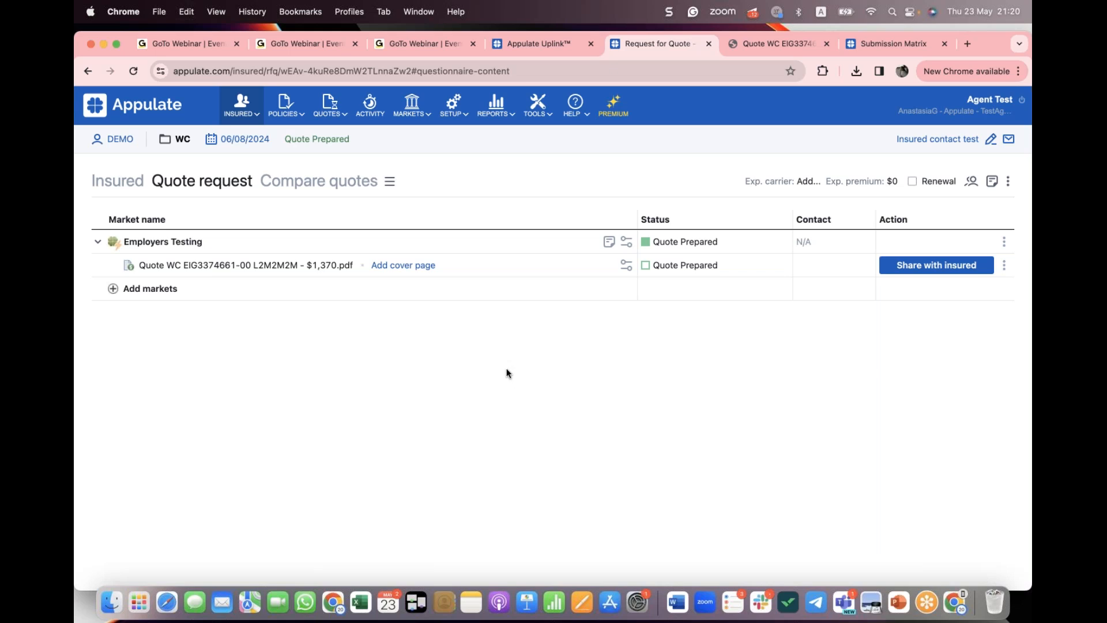
Step: Open the DEMO quote request's activity log and review the recorded activities and comments
click(391, 184)
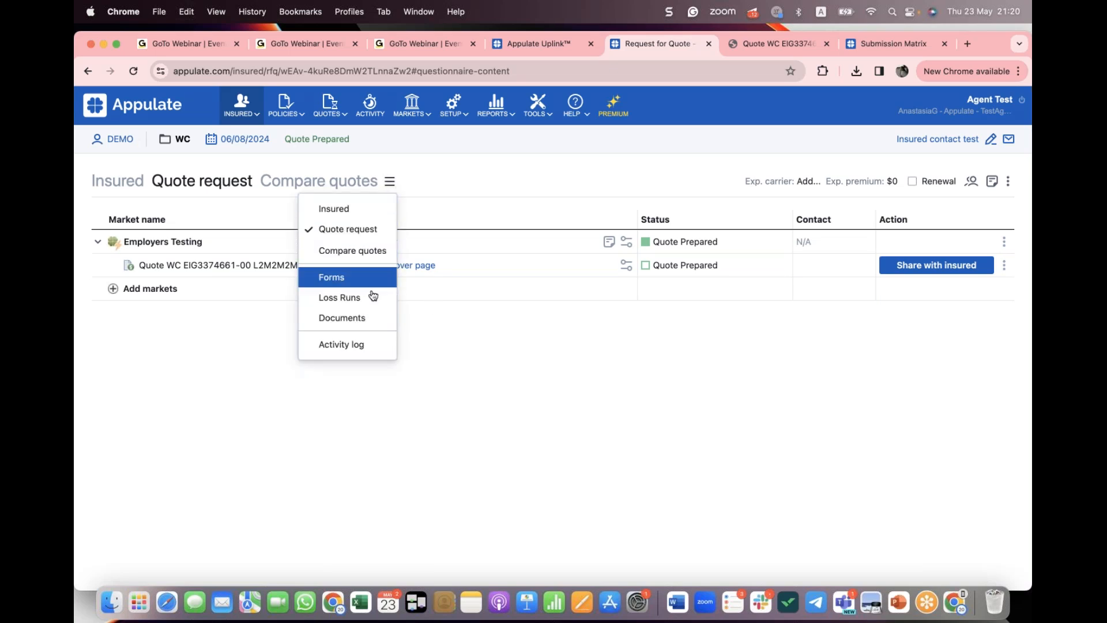
click(349, 348)
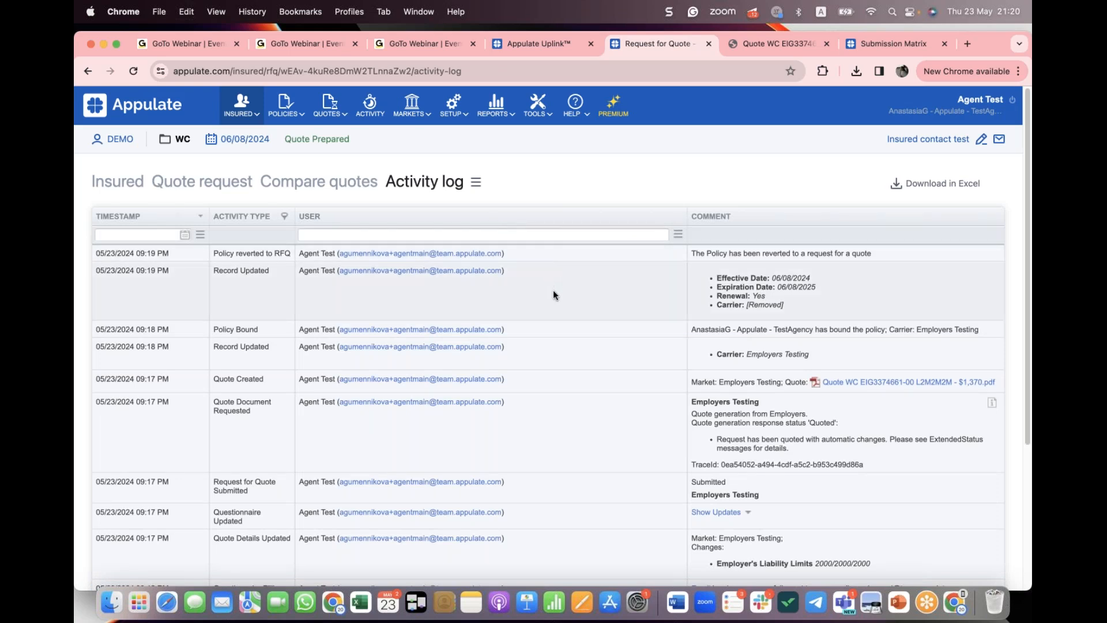
scroll(551, 297, down, 1)
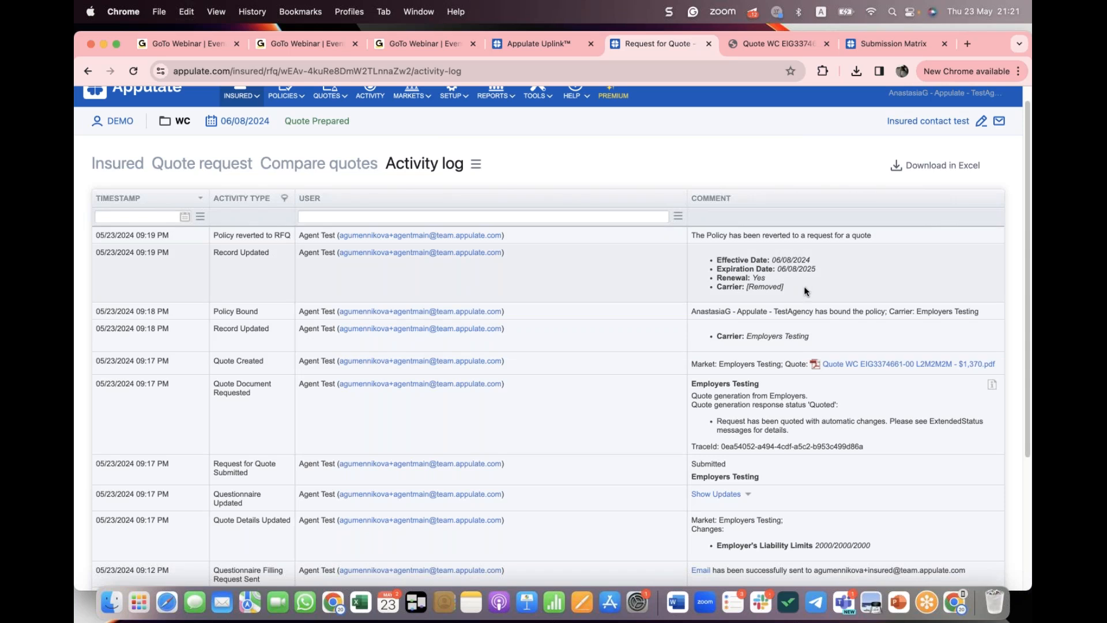
scroll(807, 311, down, 2)
scroll(777, 309, down, 3)
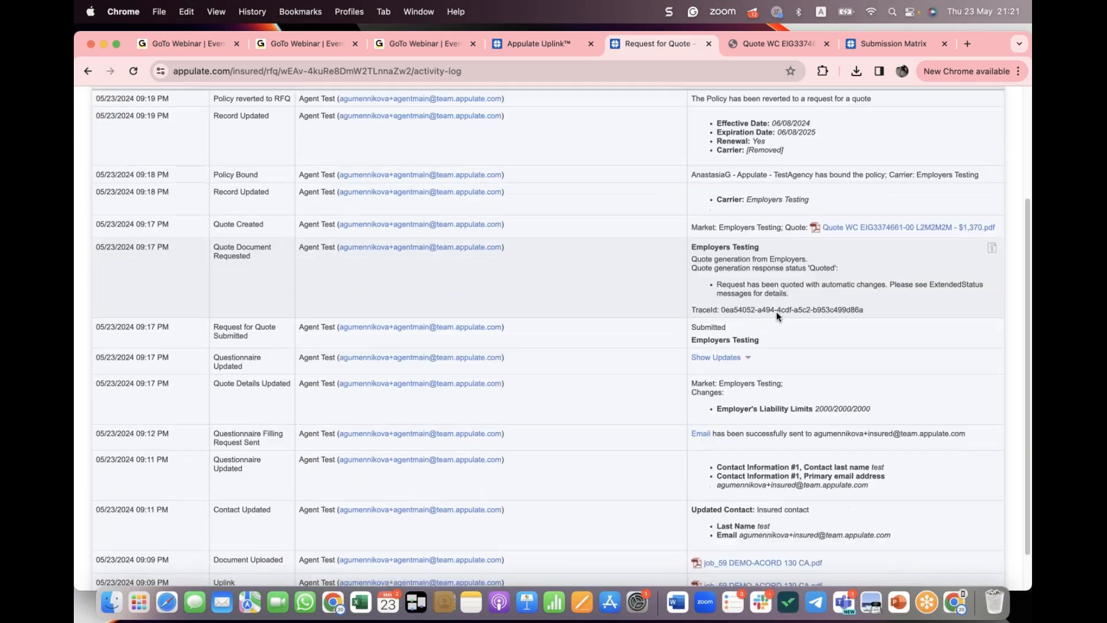
scroll(749, 282, up, 5)
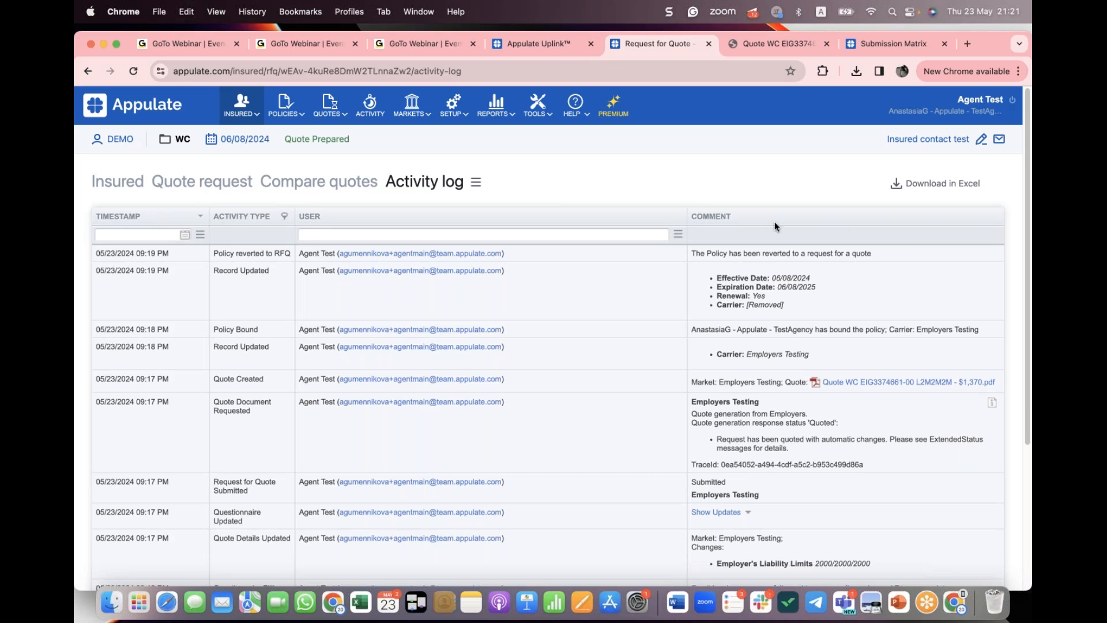
Step: Open the DEMO request's Loss Runs and set the unspecified market to AmTrust Financial UAT API Testing
click(480, 184)
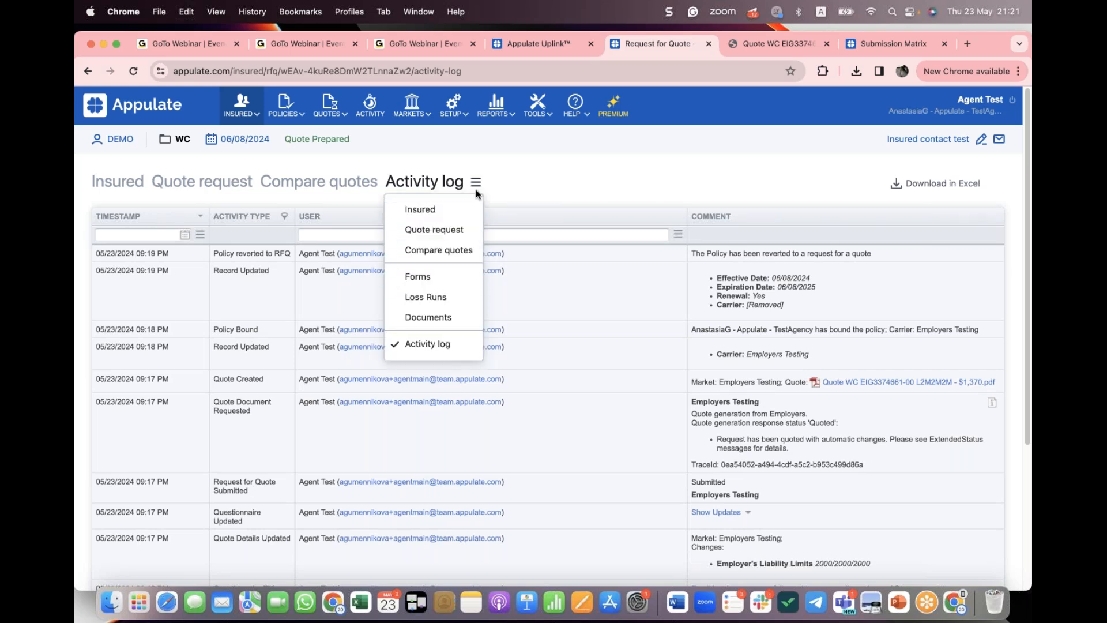
click(433, 302)
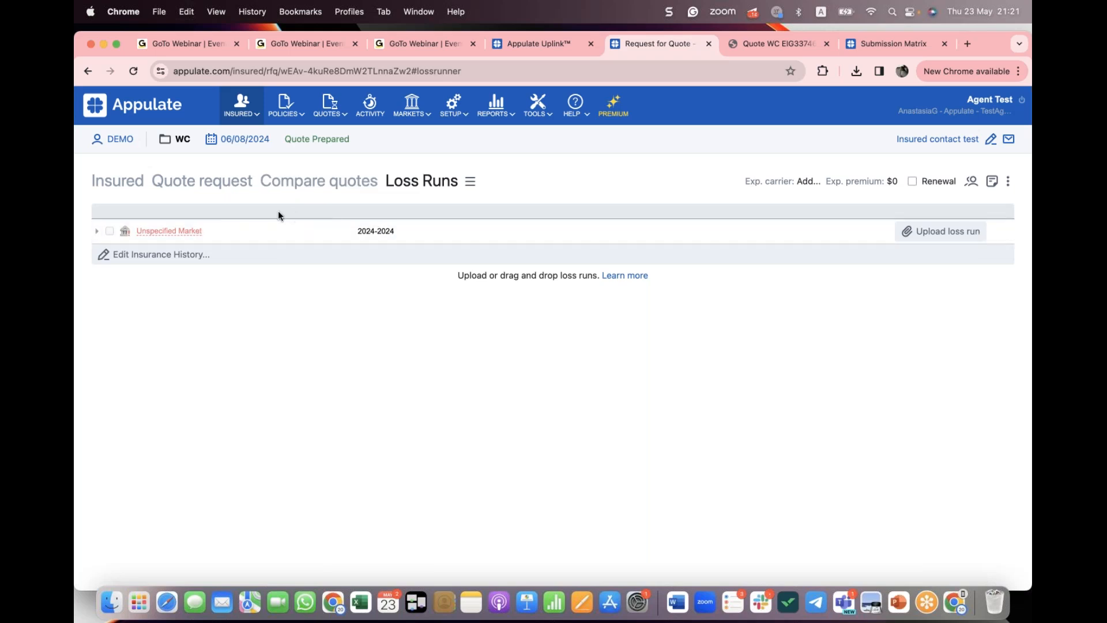
click(159, 232)
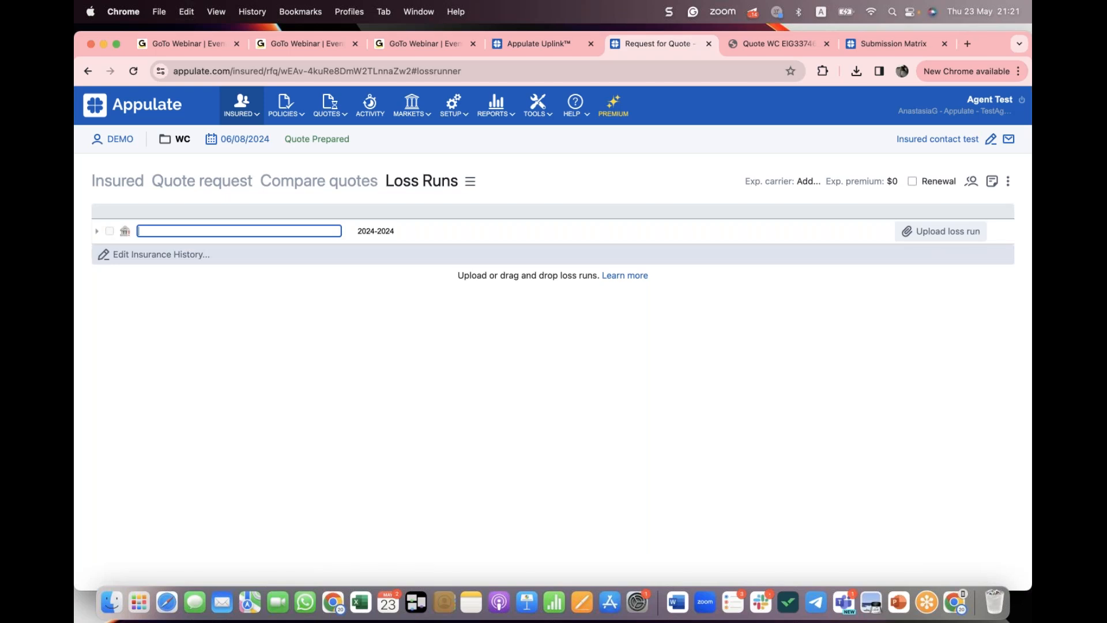
text(amtrus)
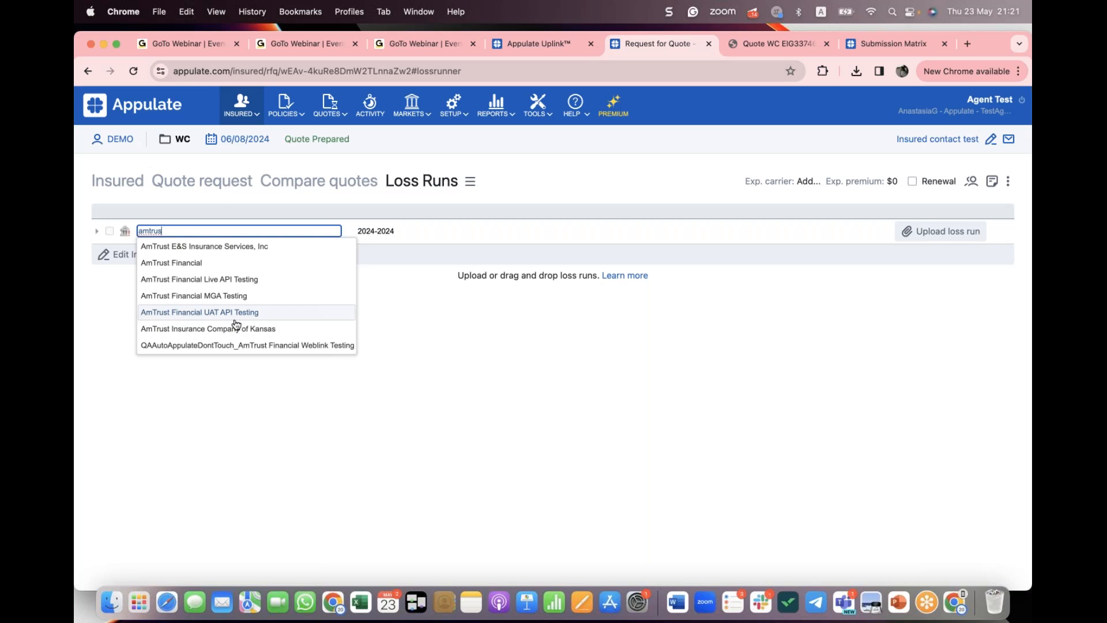
click(248, 313)
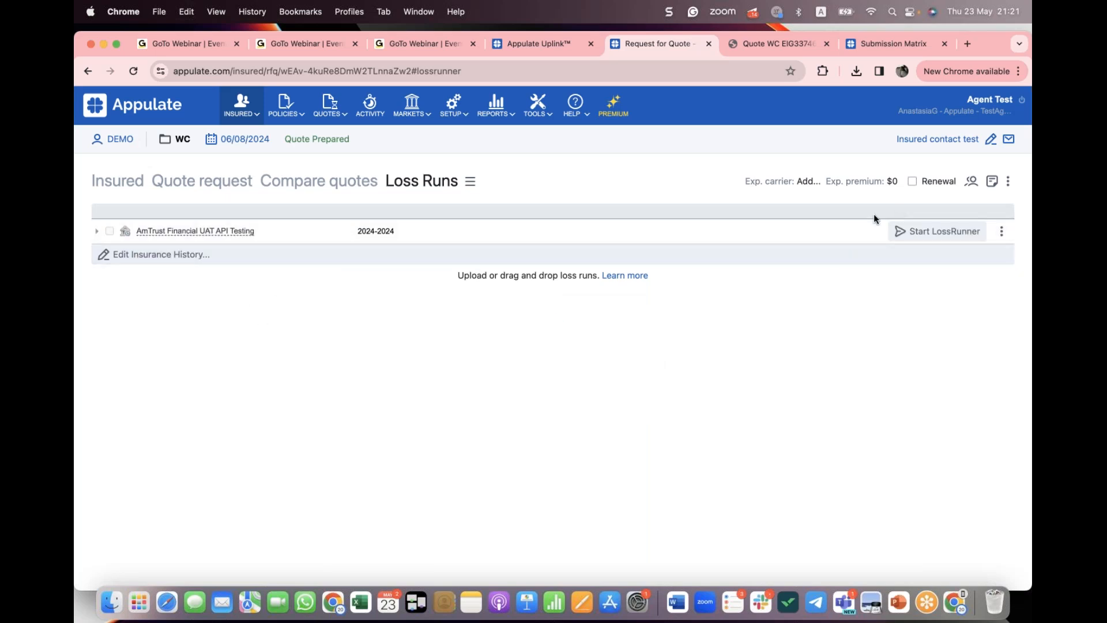
Step: Start a LossRunner request to AmTrust Financial UAT API Testing, keep Letter Of Authorization as the request type, and review the letter
click(933, 240)
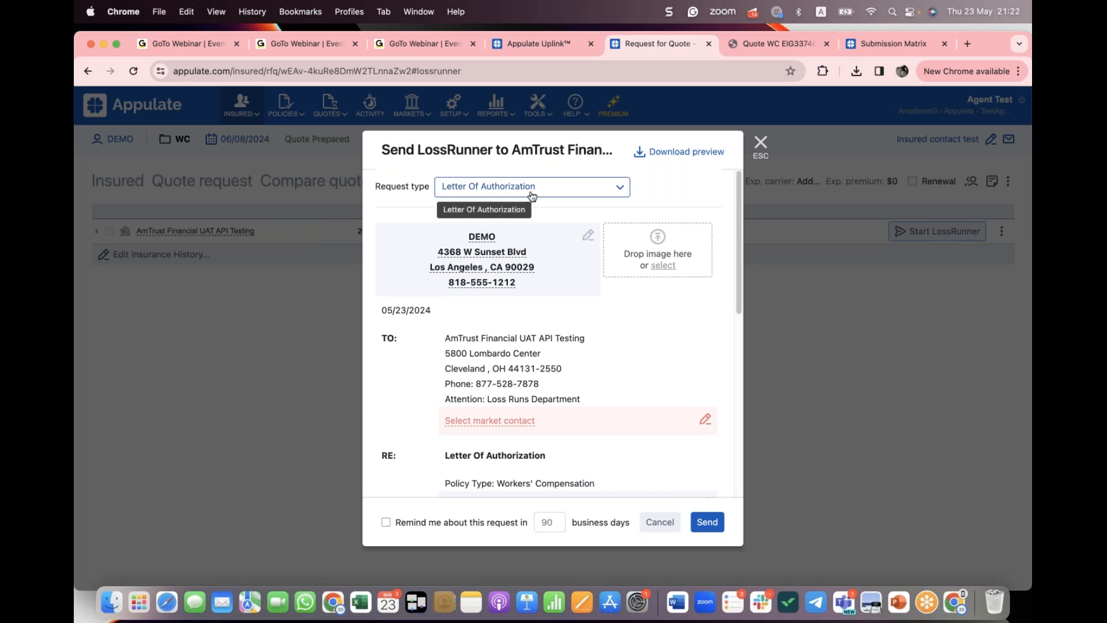
click(581, 194)
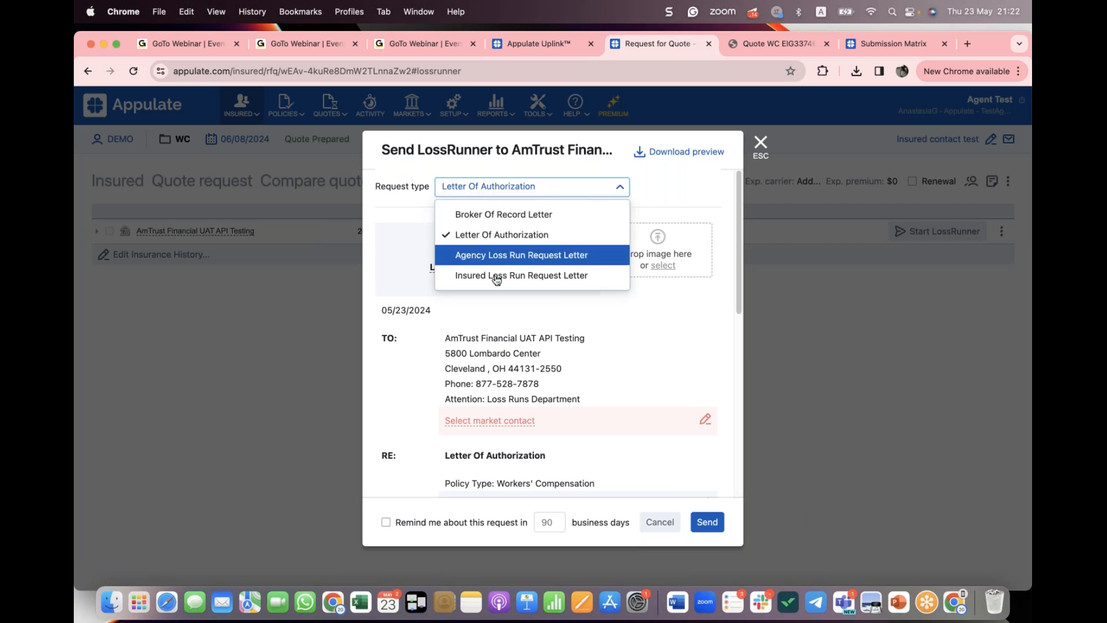
click(597, 185)
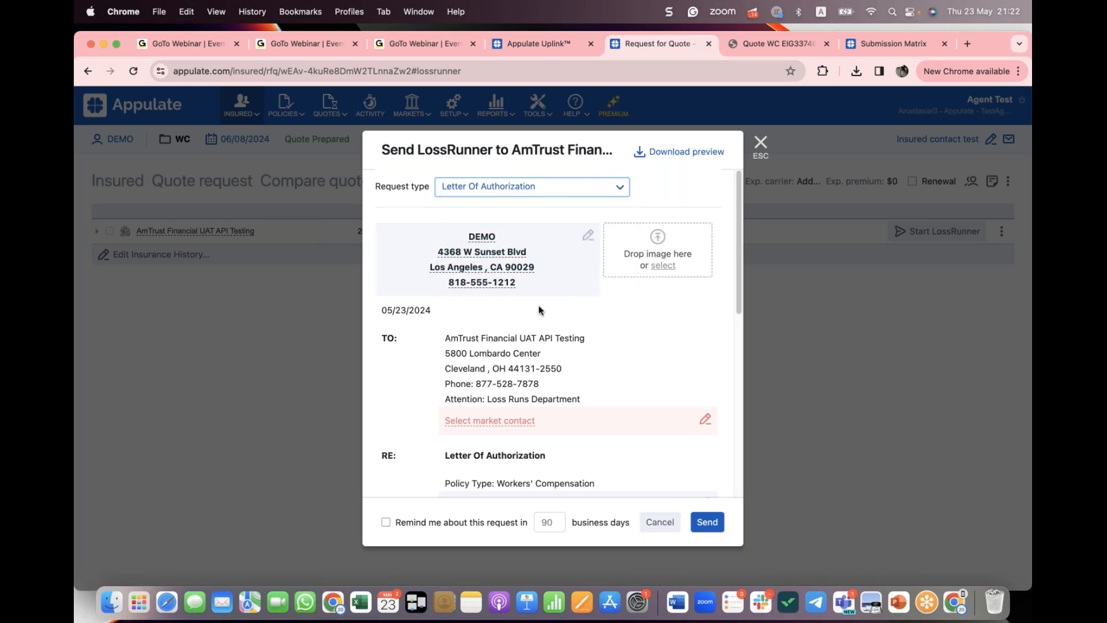
scroll(539, 311, down, 1)
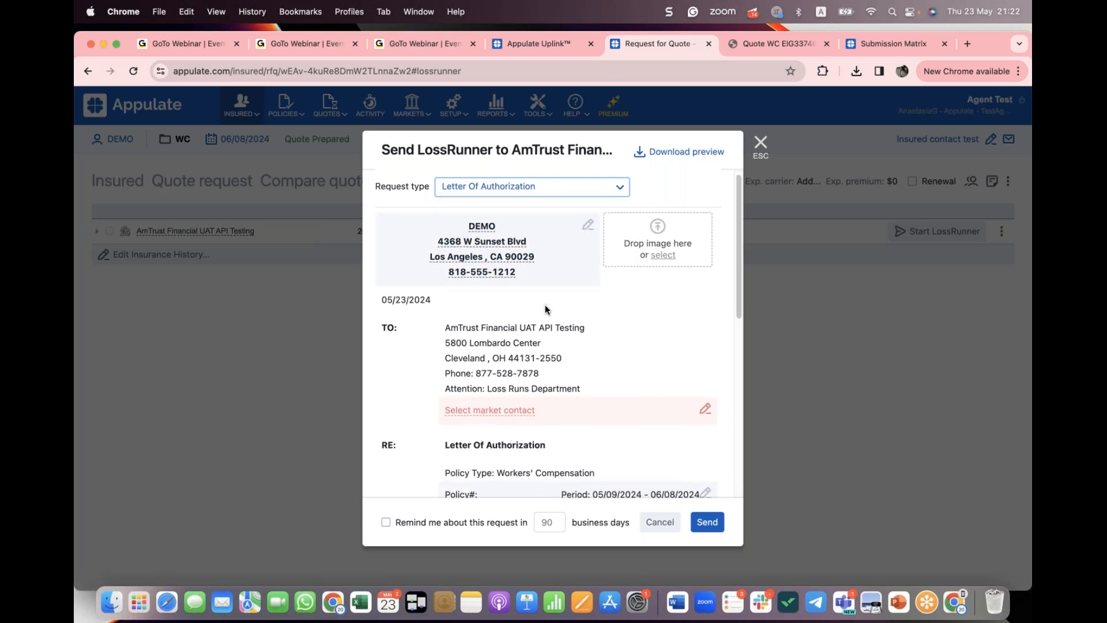
scroll(587, 310, down, 1)
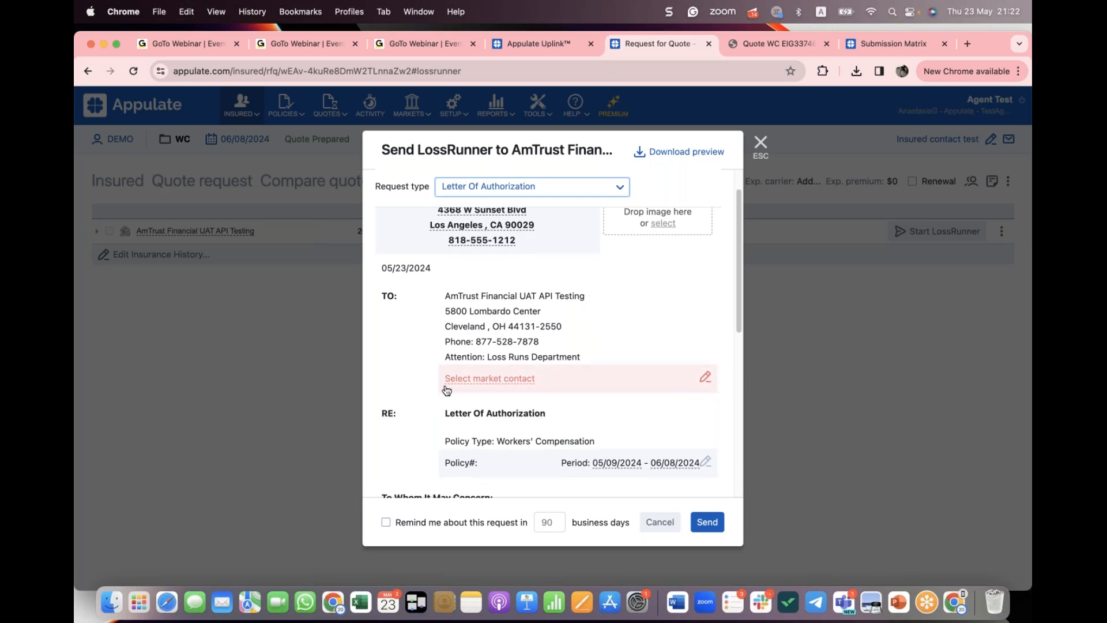
Step: Try to add a new market contact of type Email with the underwriter's email address and the description "test"
click(505, 379)
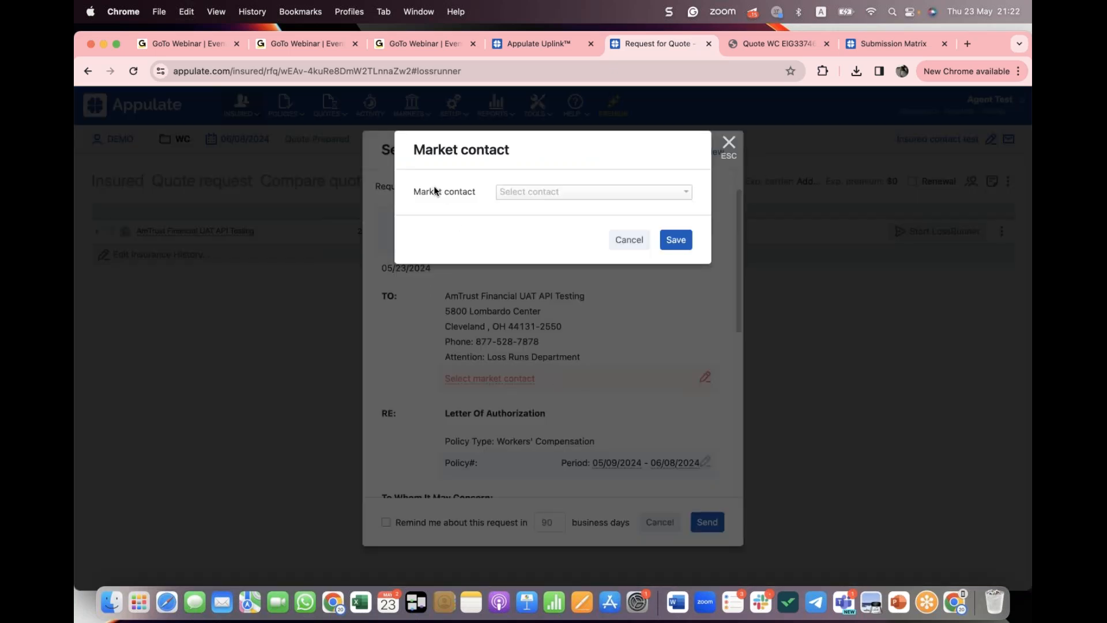
click(535, 196)
click(537, 226)
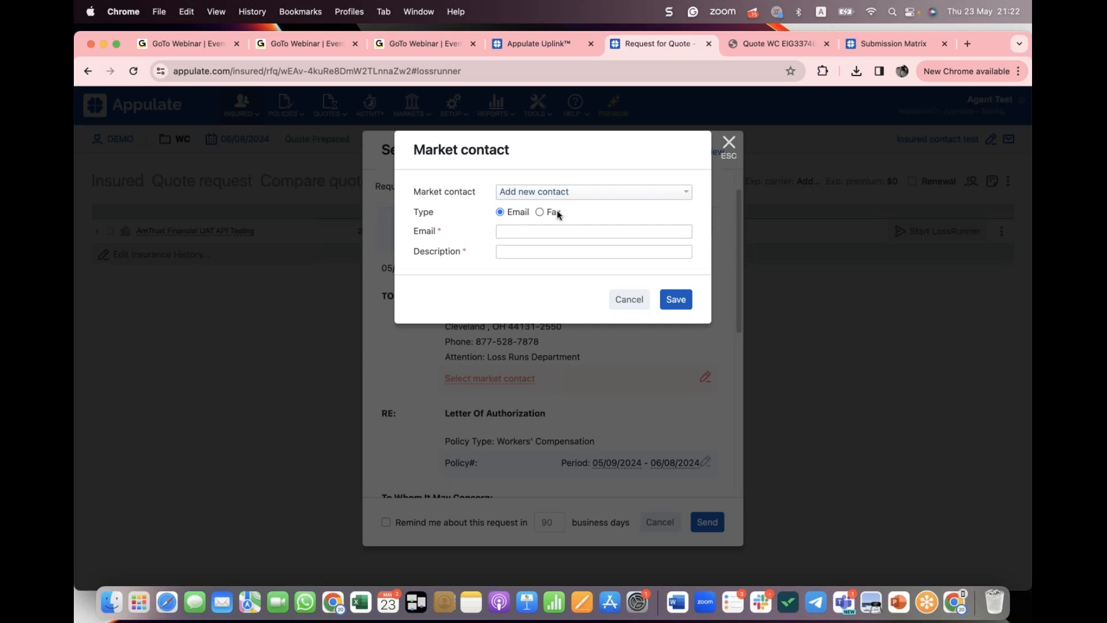
click(518, 229)
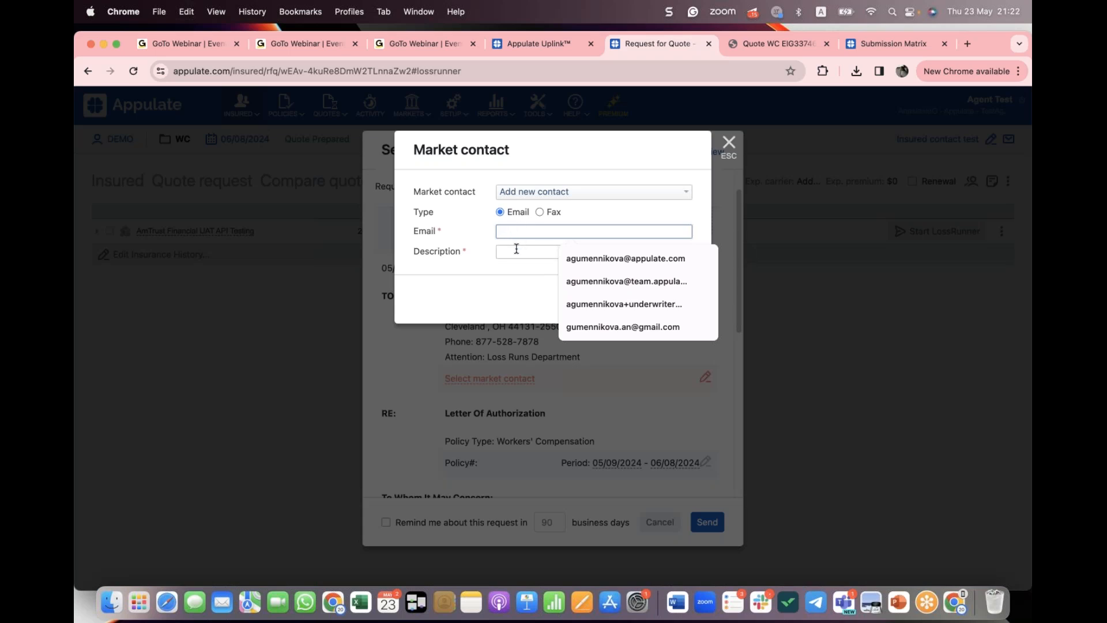
click(579, 304)
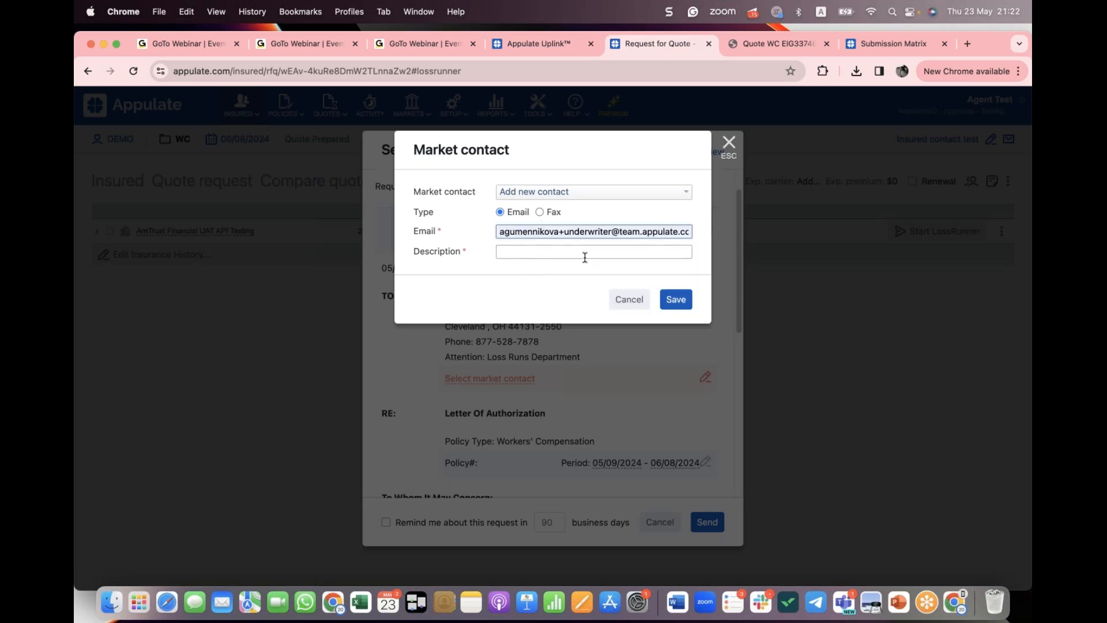
click(553, 252)
click(570, 279)
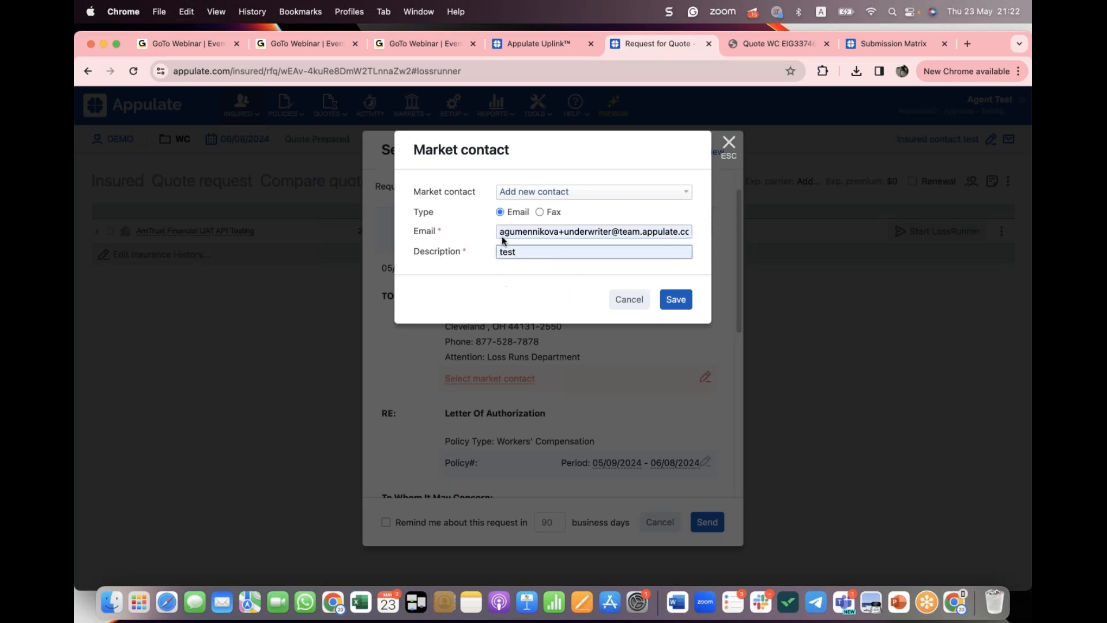
click(683, 301)
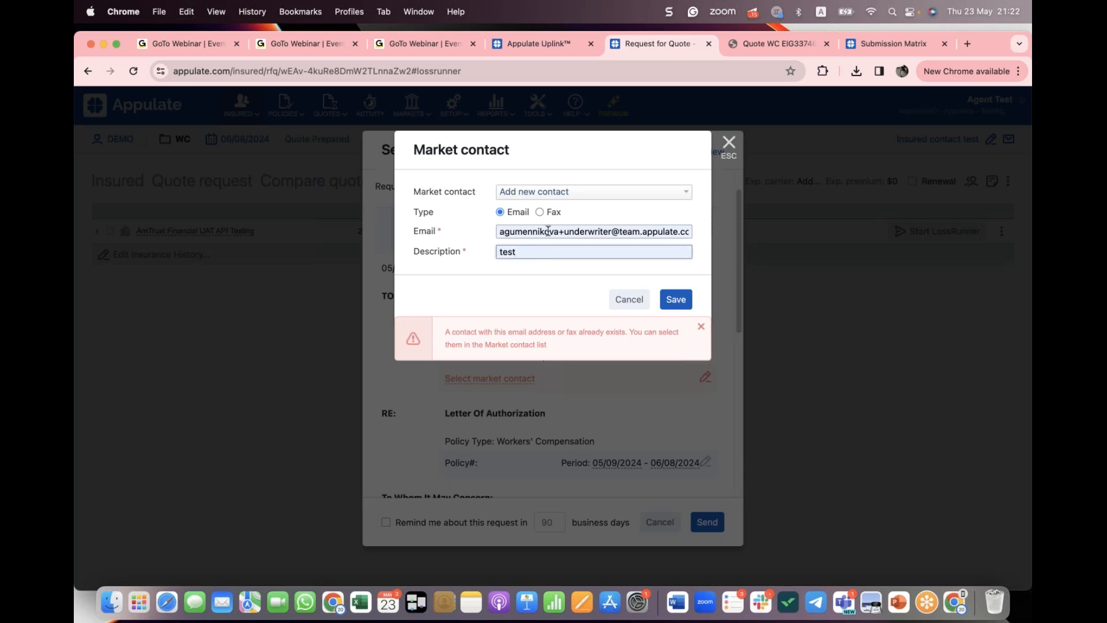
Step: Choose the existing underwriter email contact as the letter's market contact, save it, and dismiss the error notice
click(603, 192)
click(588, 209)
click(675, 240)
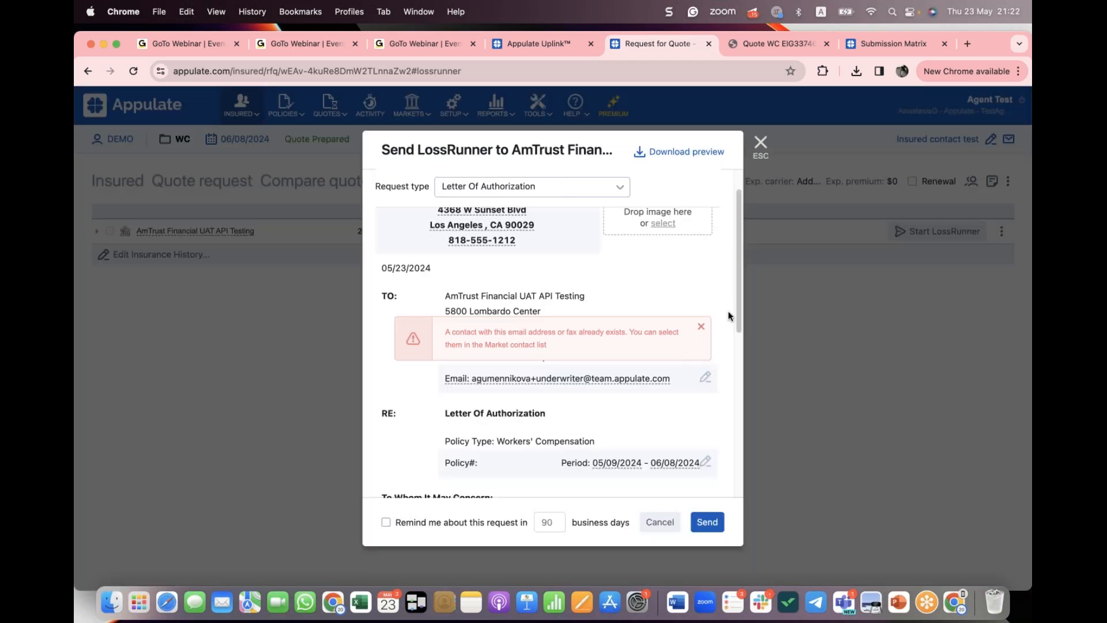
click(700, 327)
Step: Review the rest of the Letter Of Authorization, download its preview, and open the downloaded PDF
scroll(657, 337, down, 5)
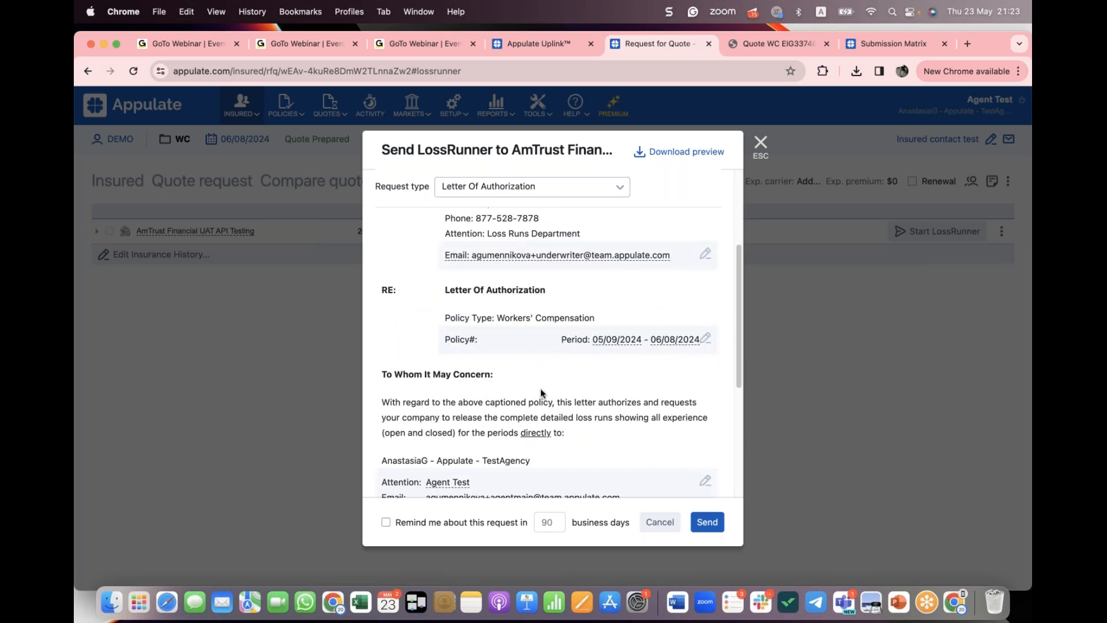
scroll(521, 312, down, 7)
scroll(557, 346, down, 2)
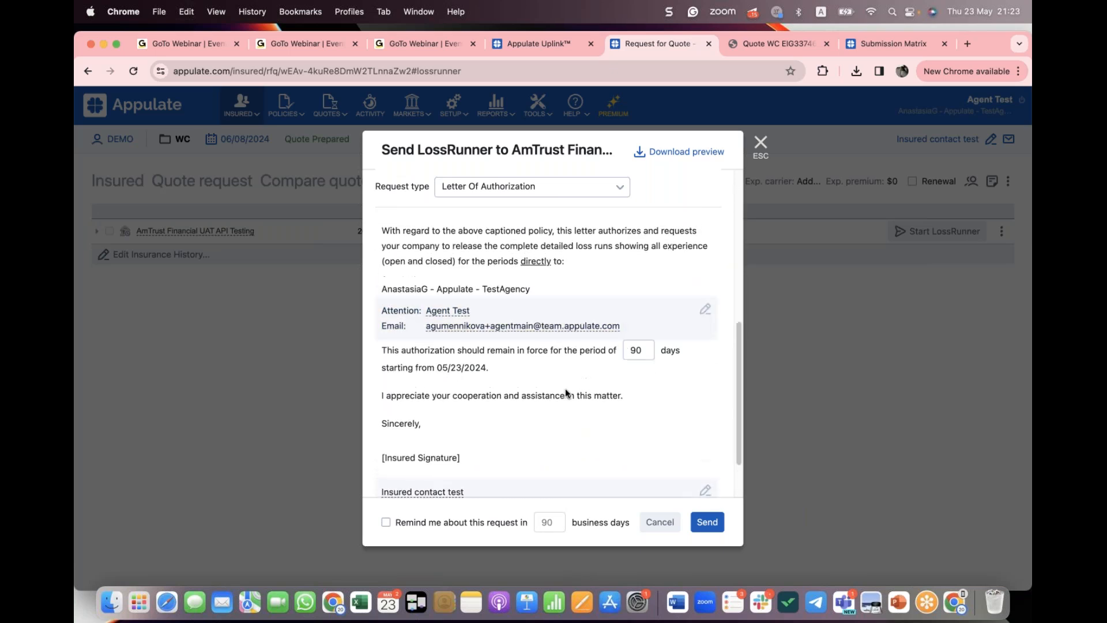
scroll(574, 390, down, 2)
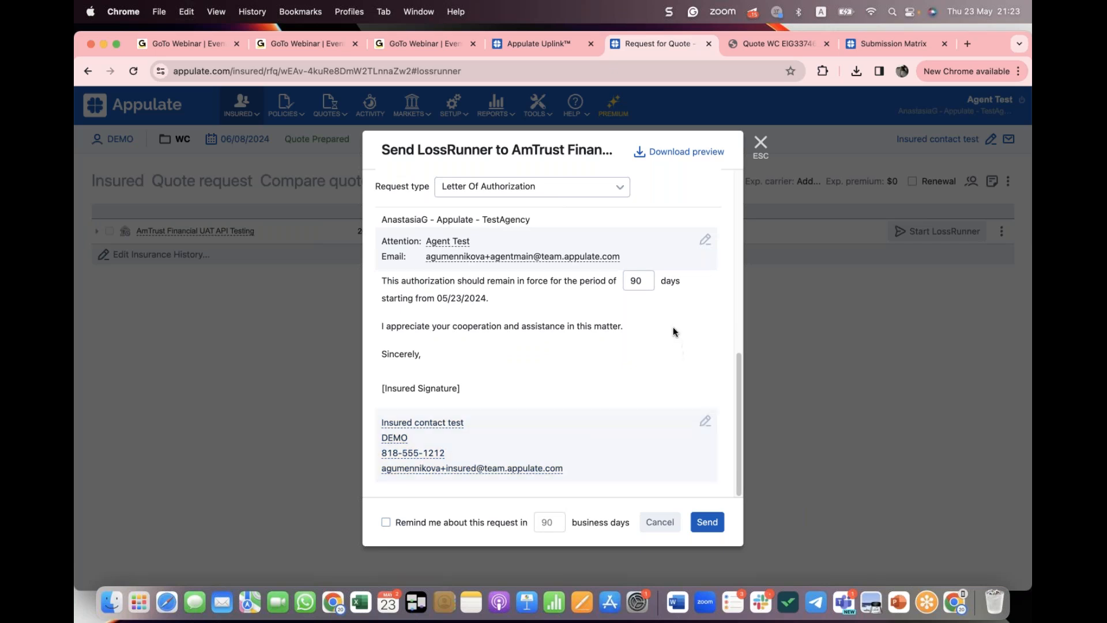
click(675, 155)
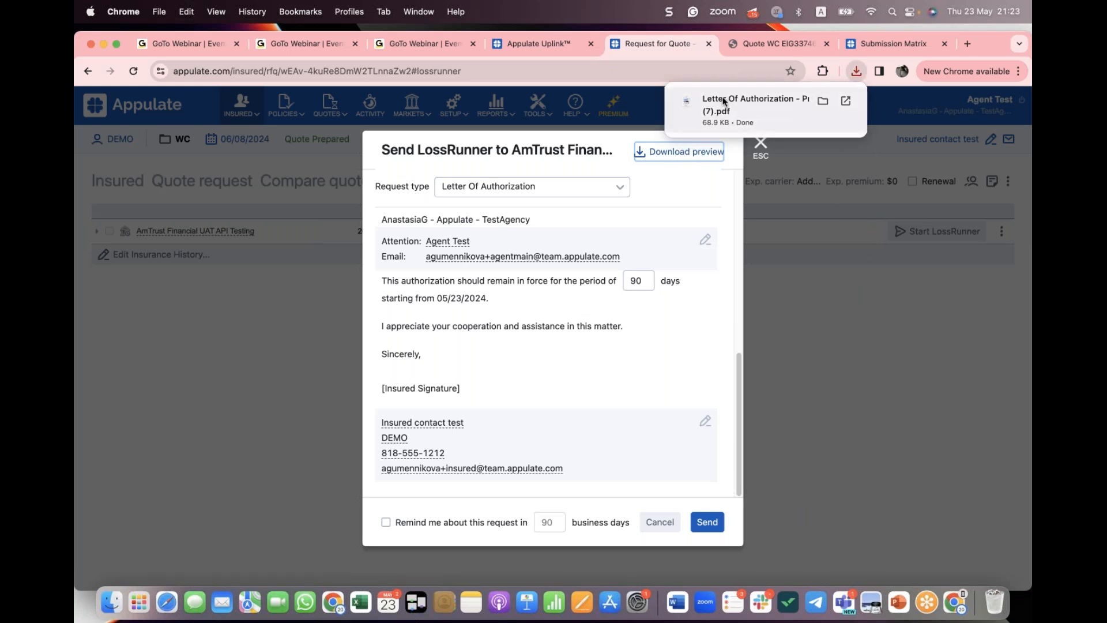
click(734, 99)
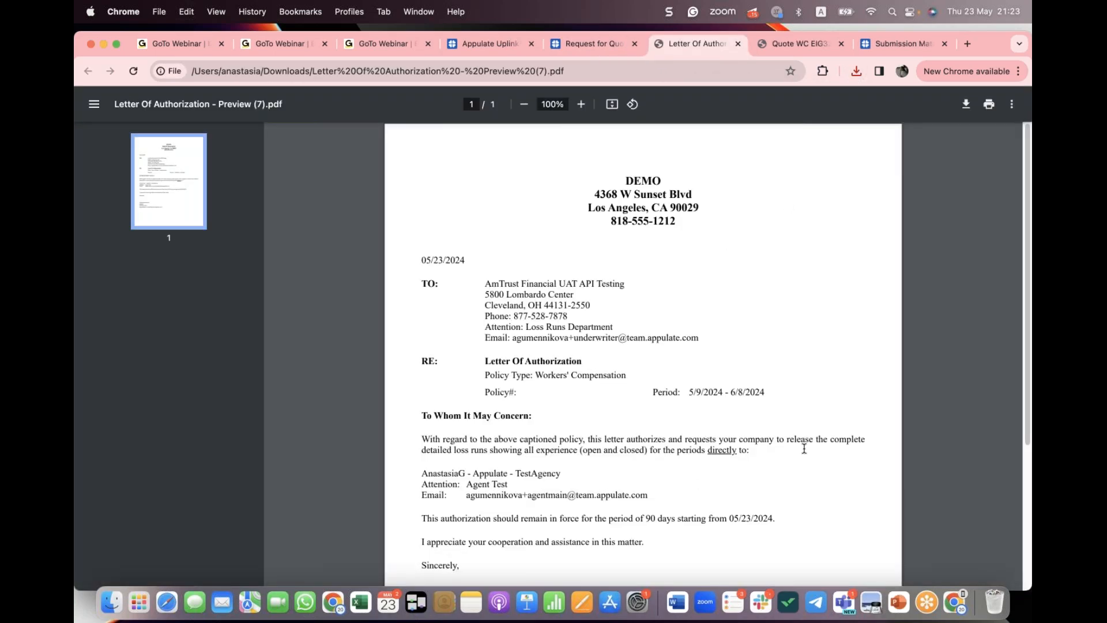
Step: Read through the Letter Of Authorization preview PDF, return to the quote request, and close the LossRunner request without sending it
scroll(801, 369, down, 1)
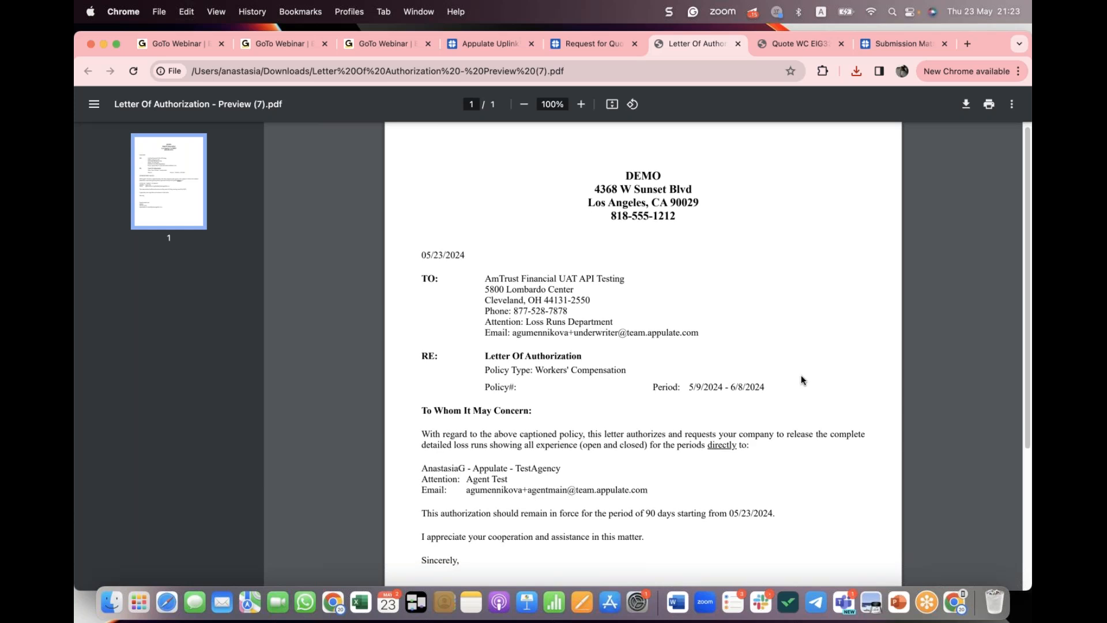
scroll(801, 386, down, 5)
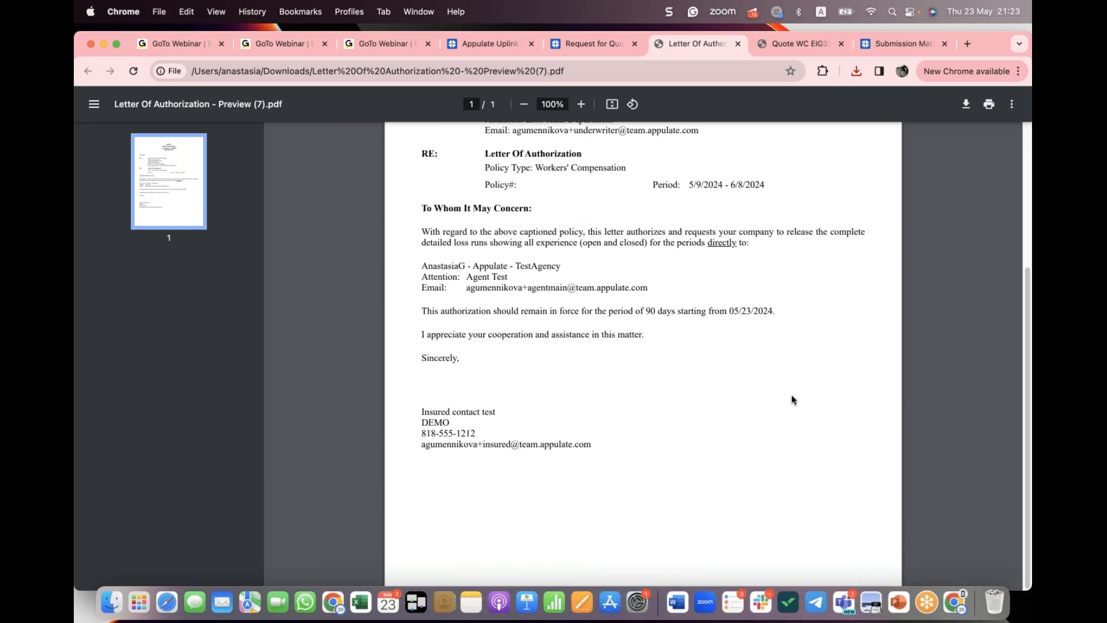
scroll(736, 404, up, 4)
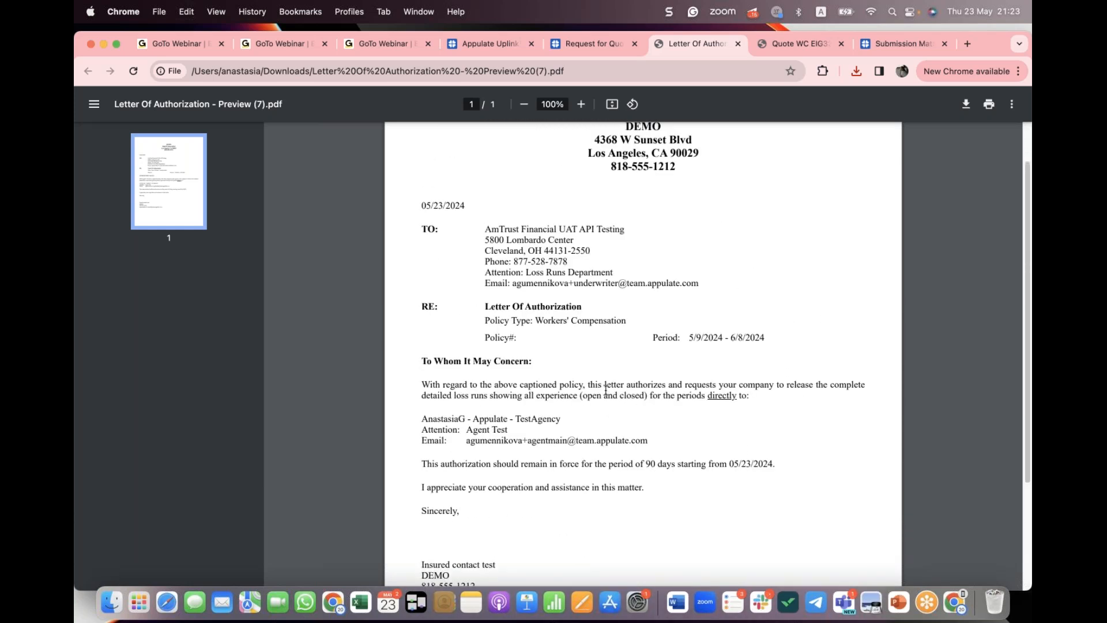
scroll(724, 288, up, 2)
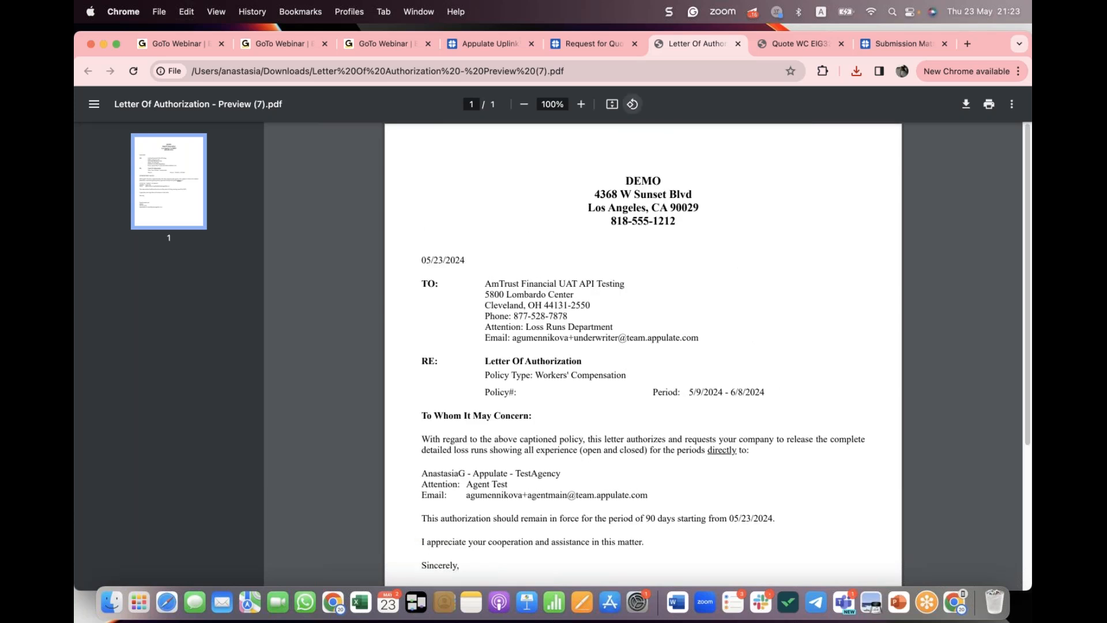
click(587, 45)
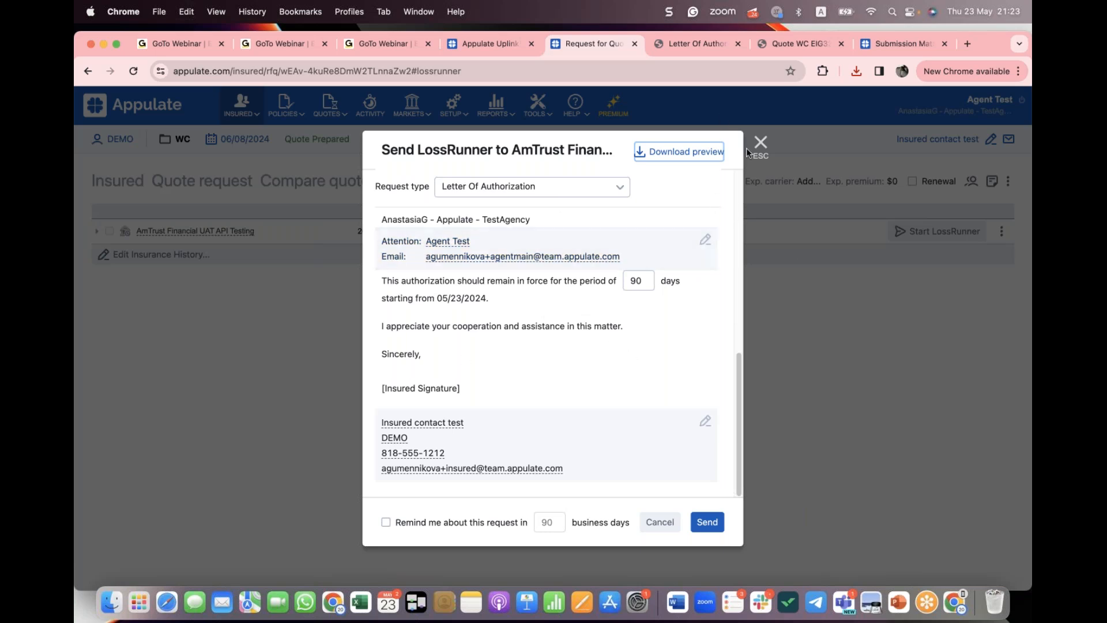
click(761, 148)
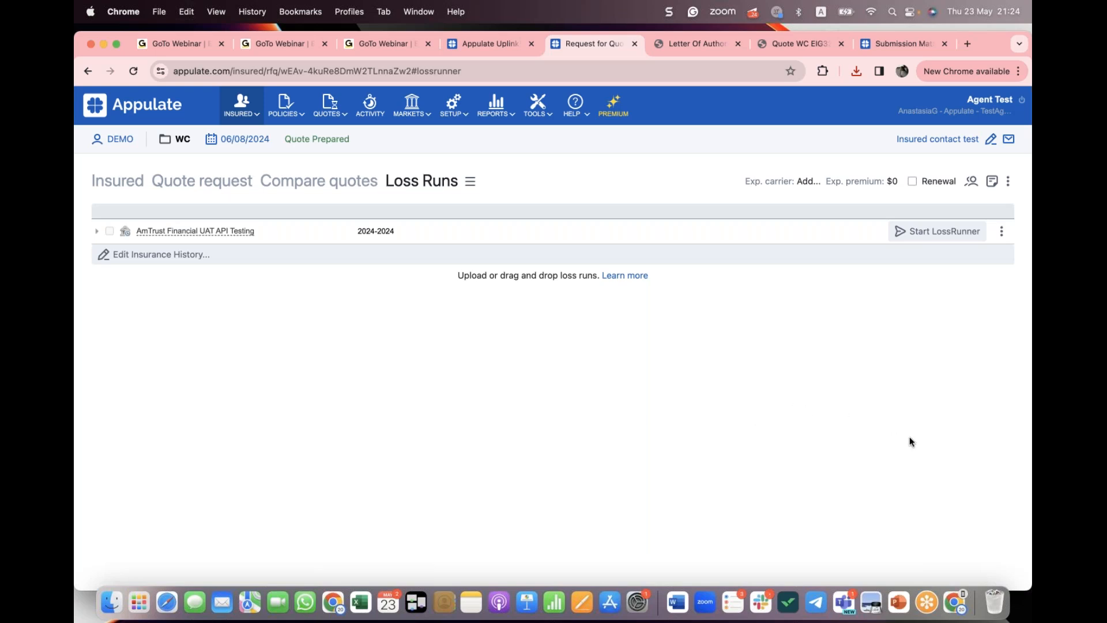
click(928, 610)
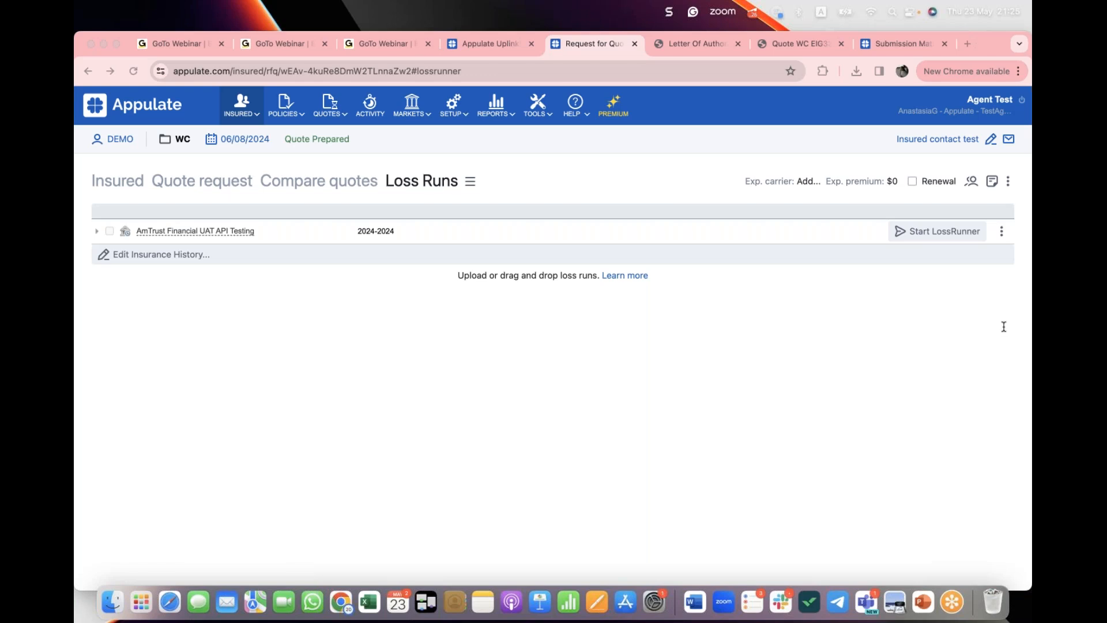
Step: Open the company's Insurance Lines setup and review the commercial, package and personal lines
click(451, 112)
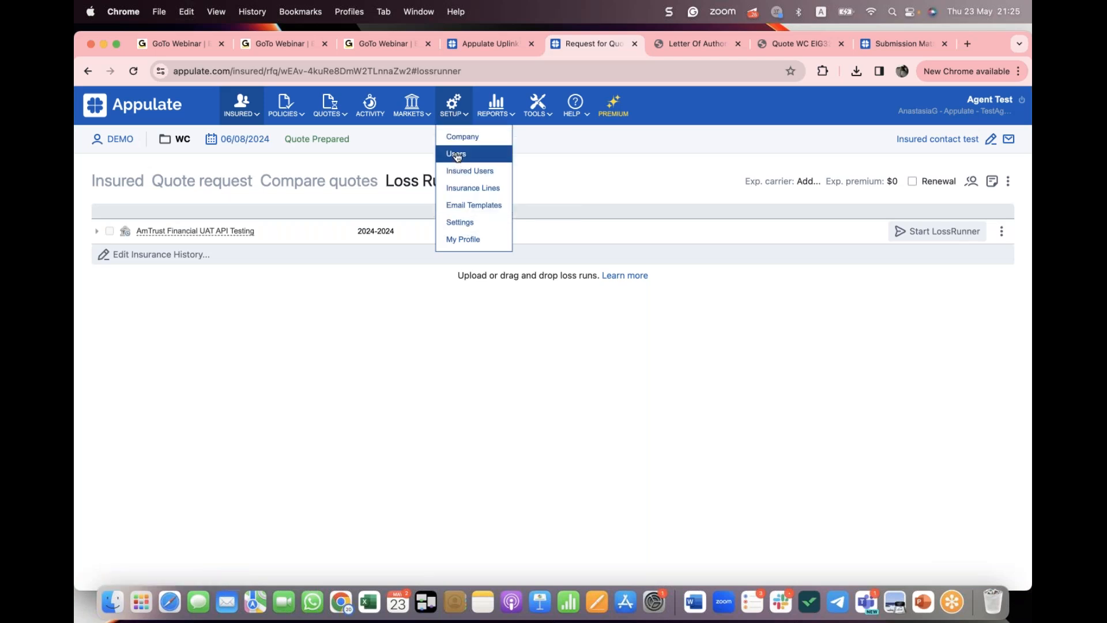
click(466, 193)
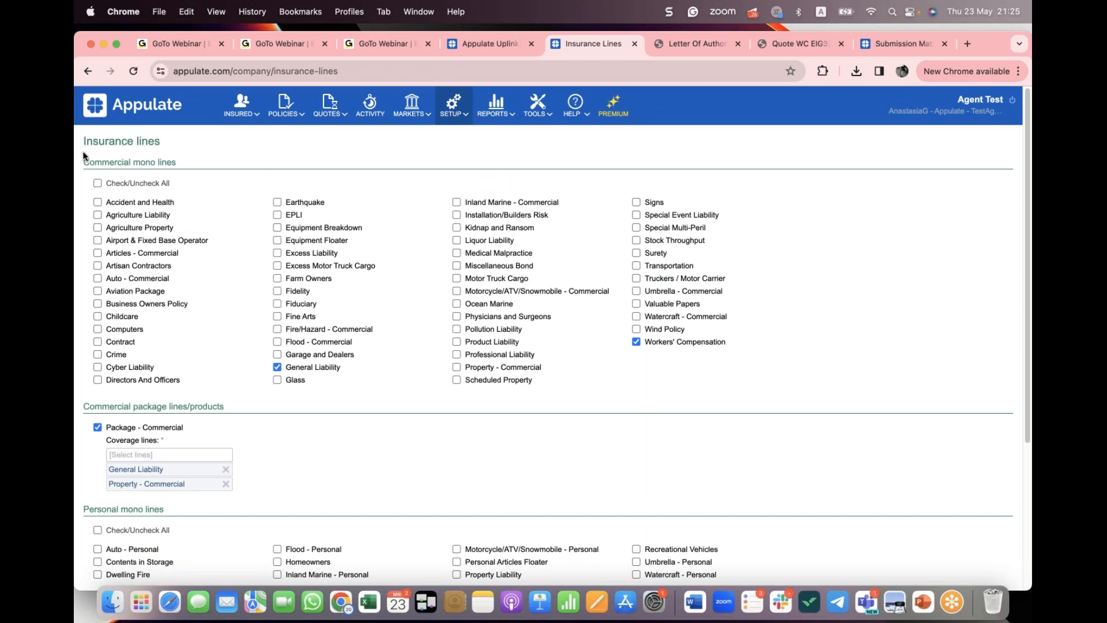
scroll(233, 173, down, 4)
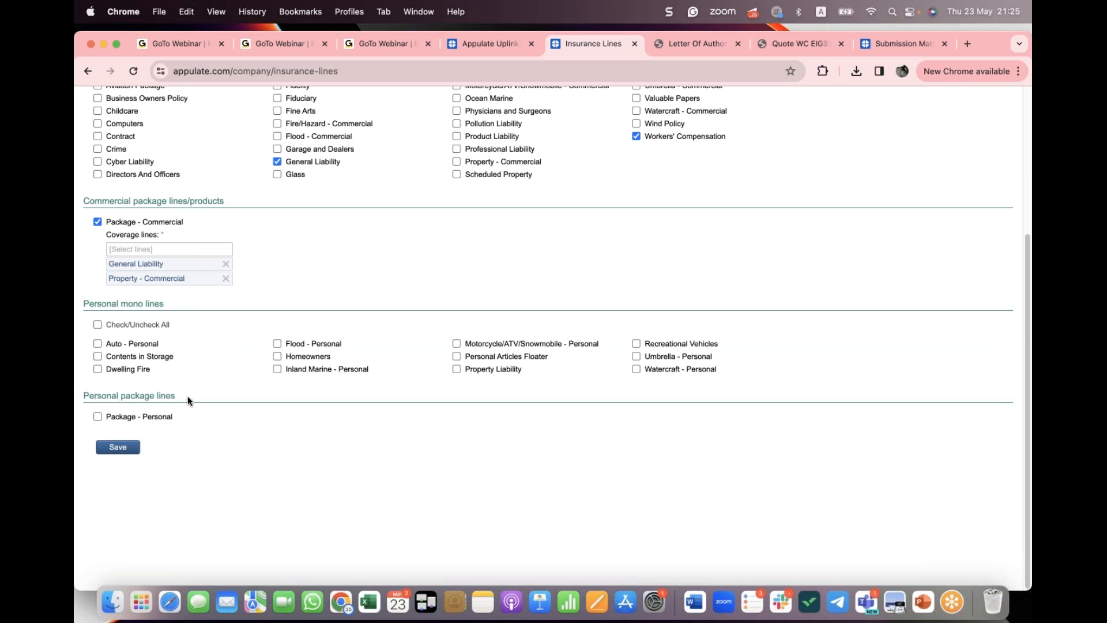
scroll(225, 375, up, 5)
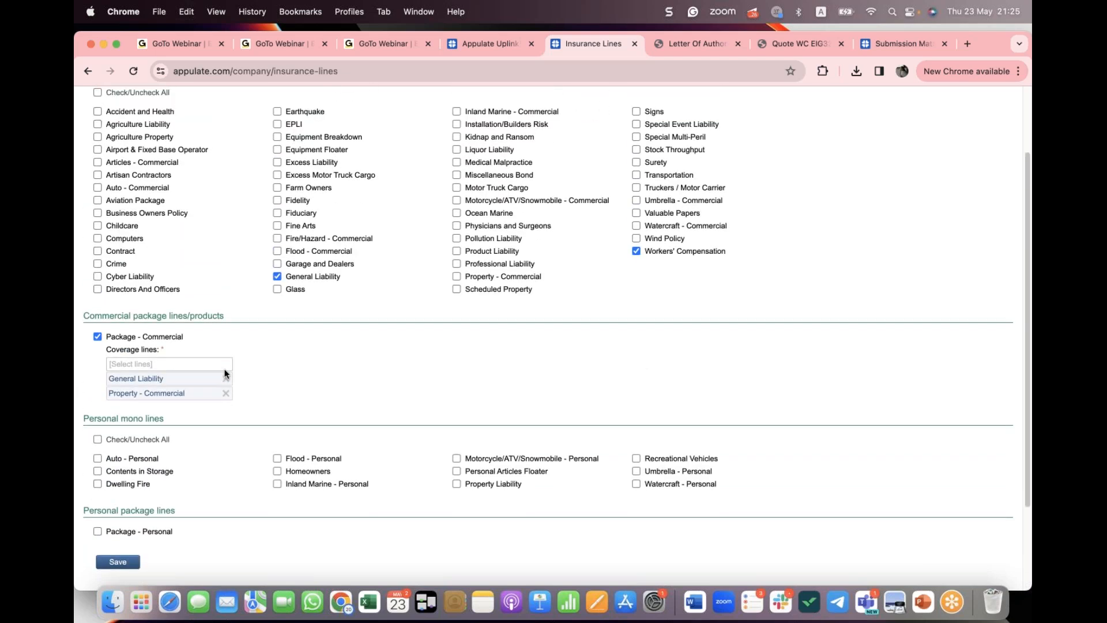
click(444, 120)
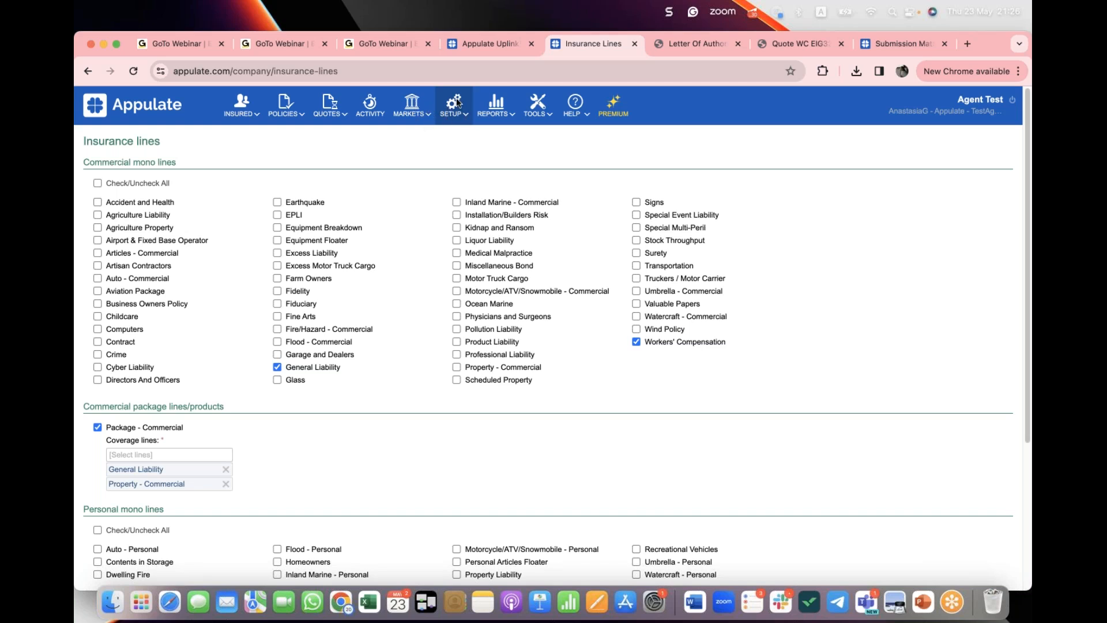
Step: Add Acceptance Indemnity Insurance Company from the available markets to the agency's selected markets, and open the selected markets list
click(412, 110)
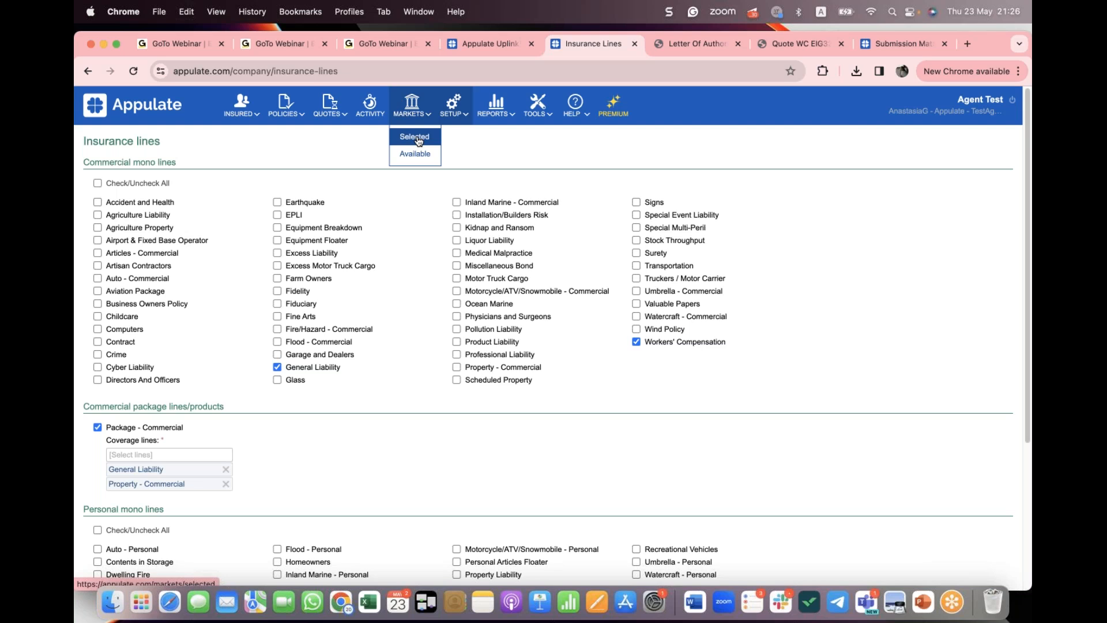
click(430, 156)
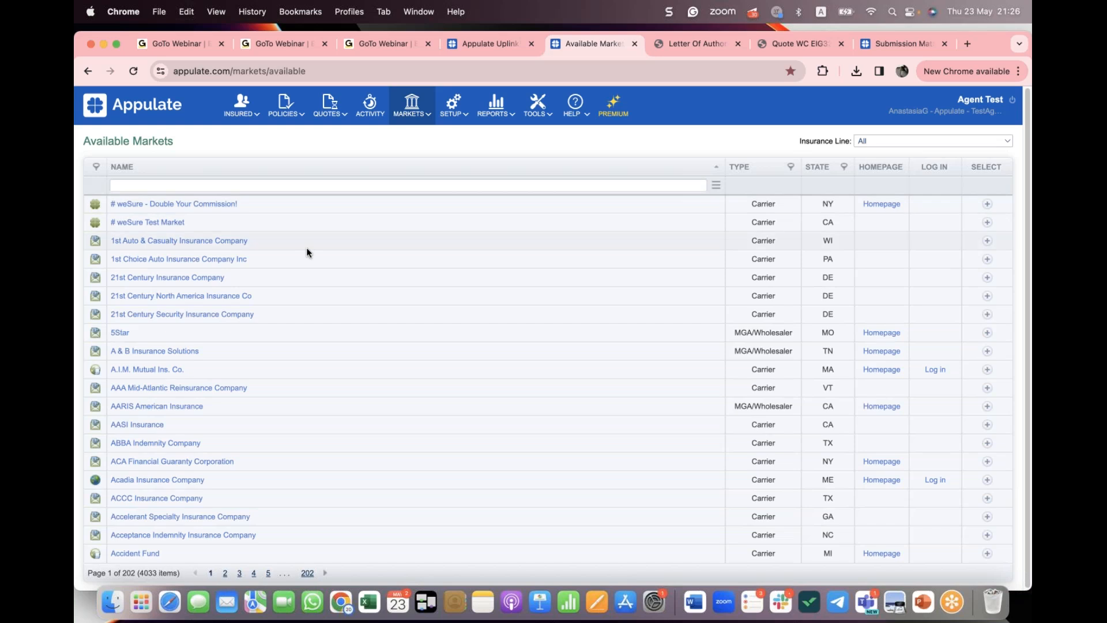
scroll(311, 254, down, 1)
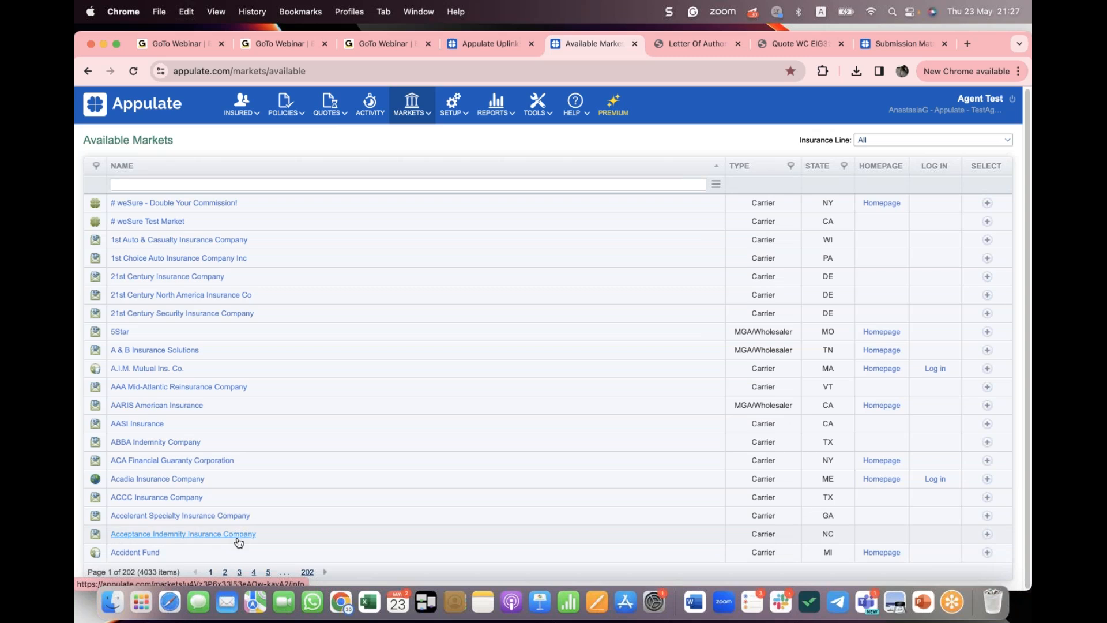
click(987, 534)
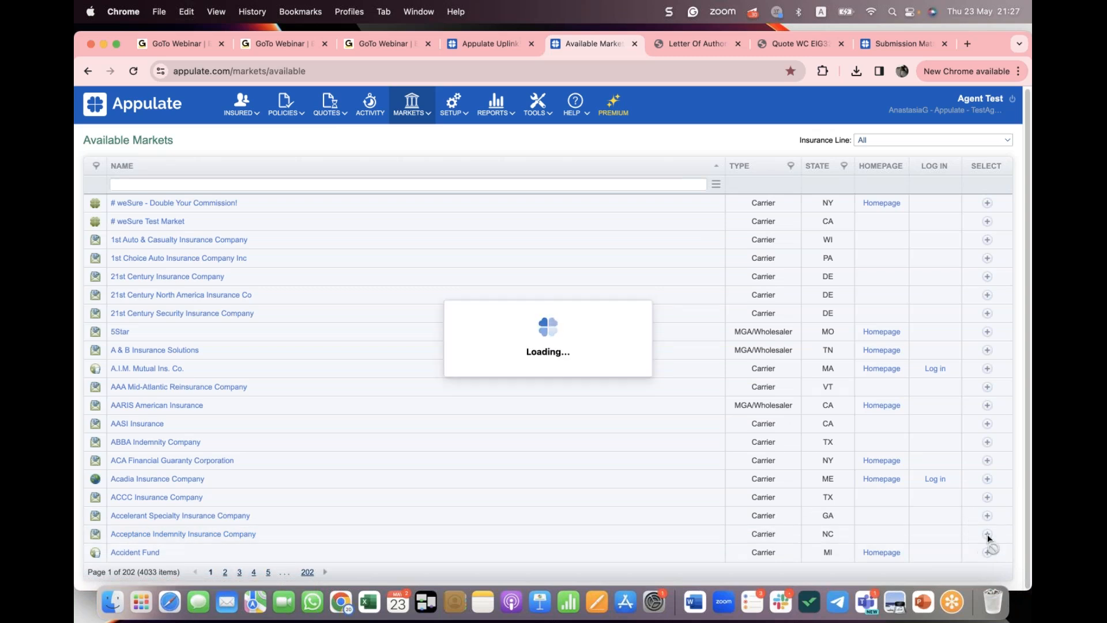
mouse_move(402, 107)
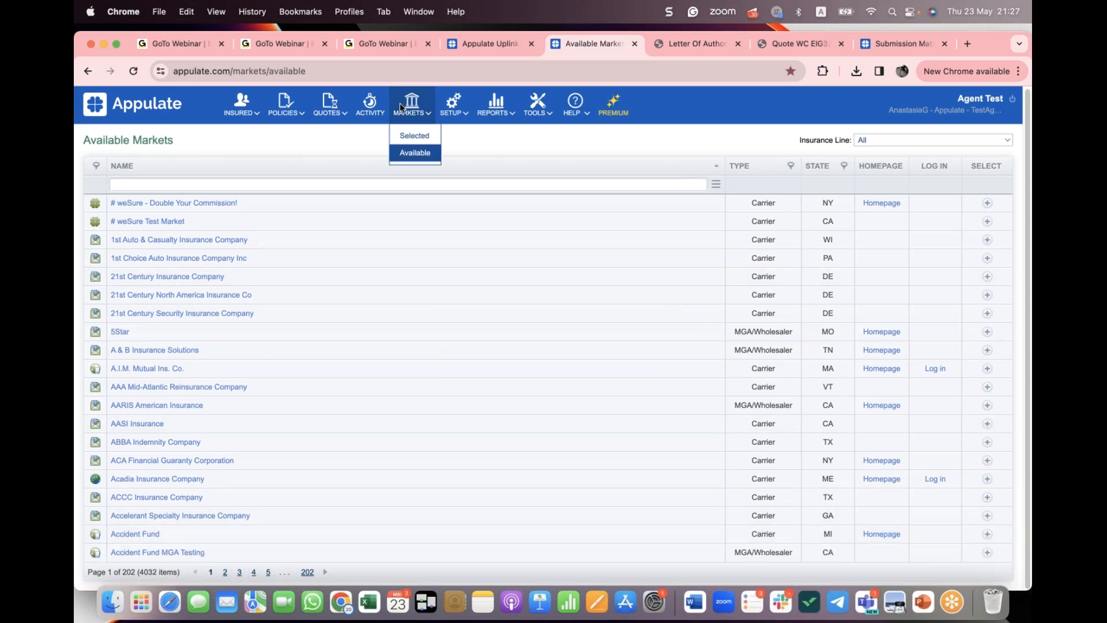
click(403, 138)
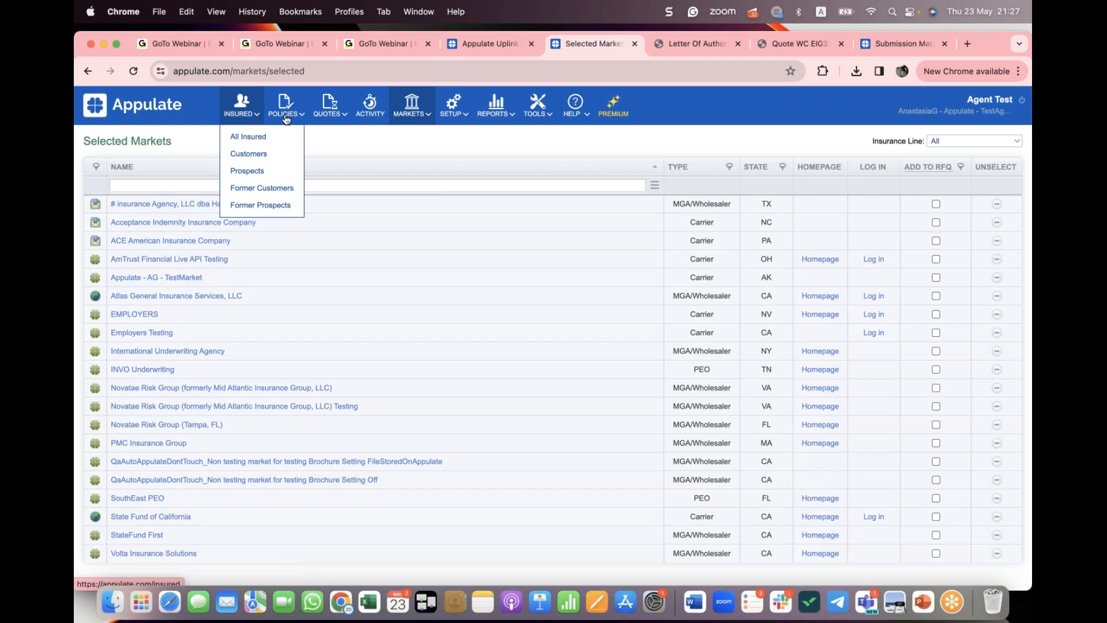
Step: Open the DEMO request from the All Active quotes, review the markets available to add, and close the list without adding any
mouse_move(331, 99)
click(333, 136)
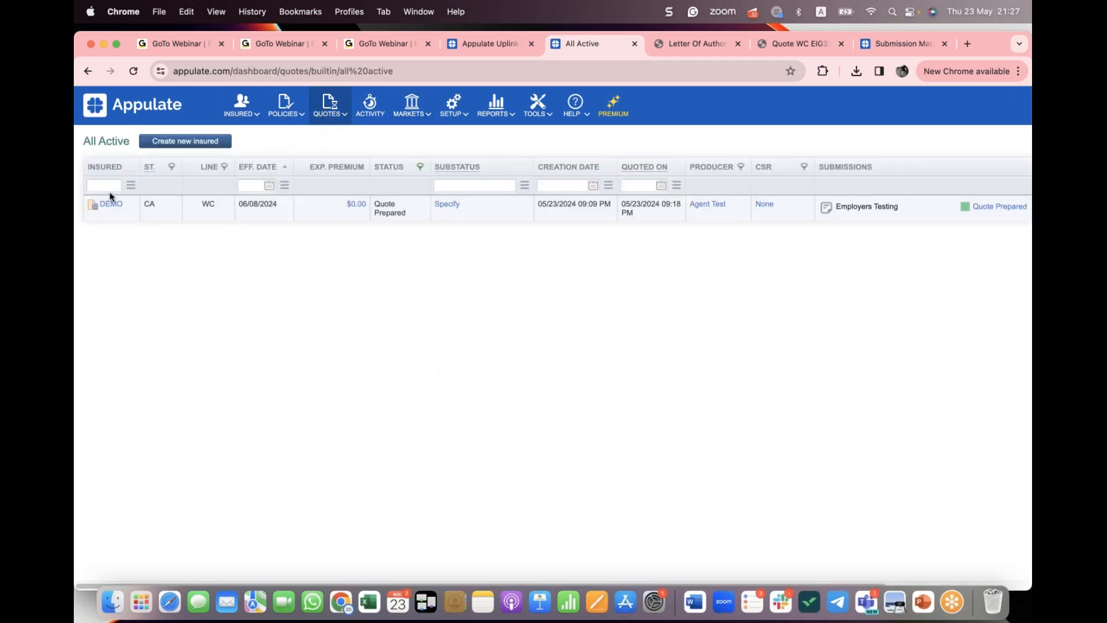
click(112, 206)
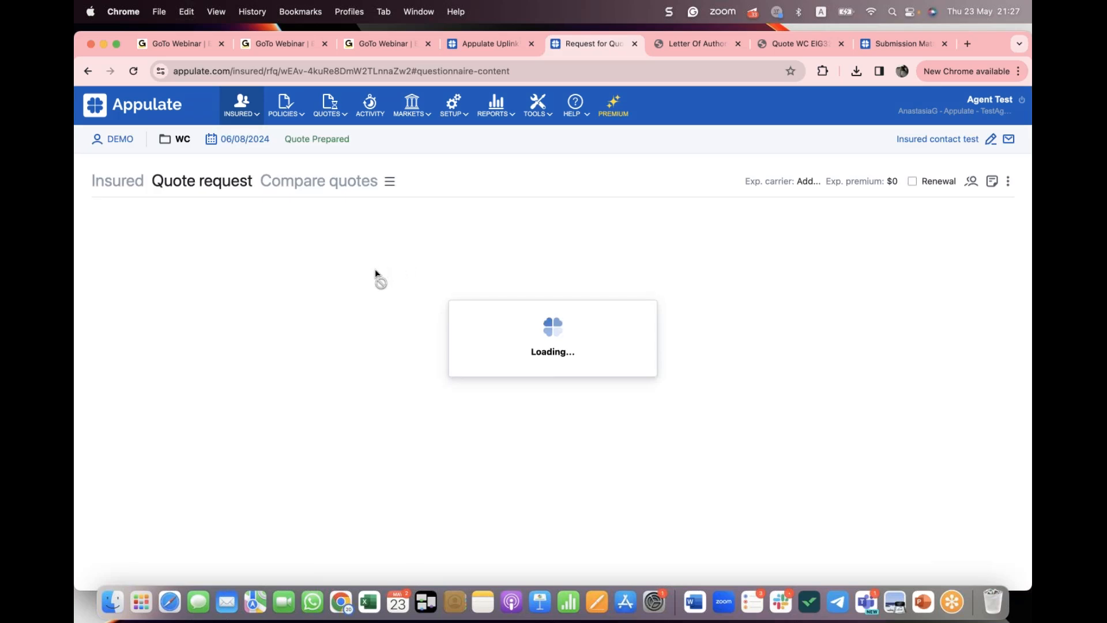
click(121, 295)
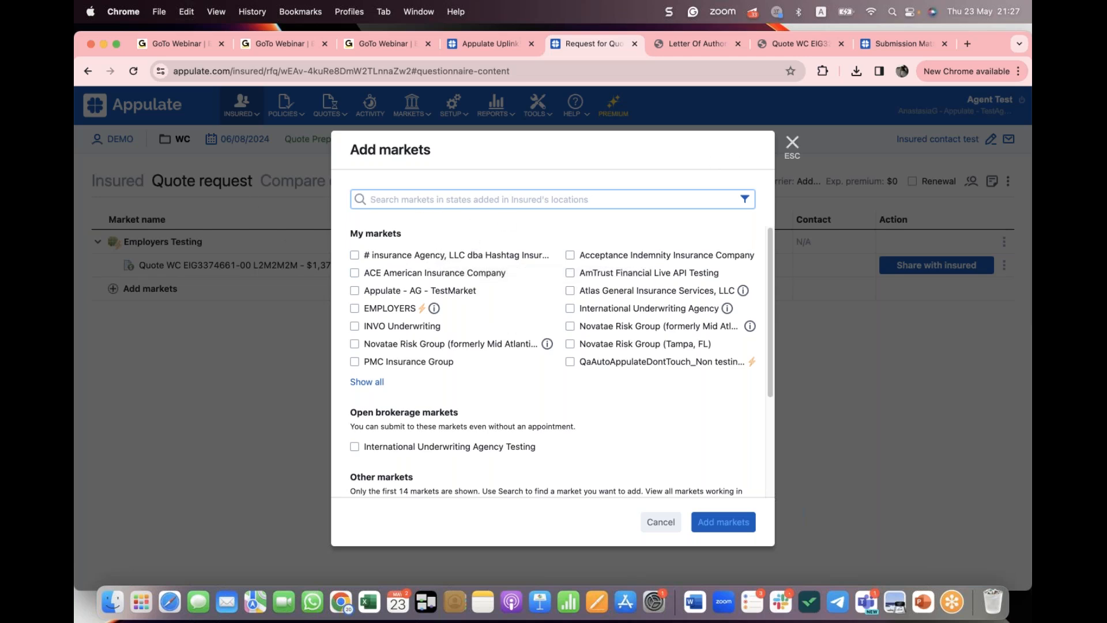
click(792, 143)
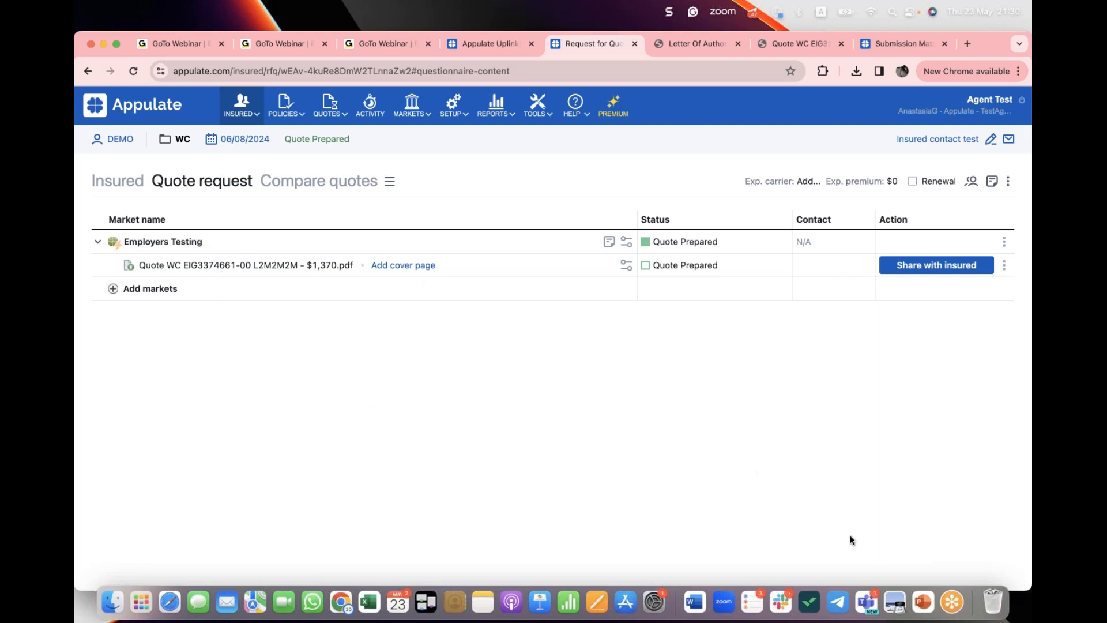
Step: Close the ACORD 130 CA document in Preview, switch to PowerPoint to show Presentation1's contact details slide, and close the presentation
click(895, 601)
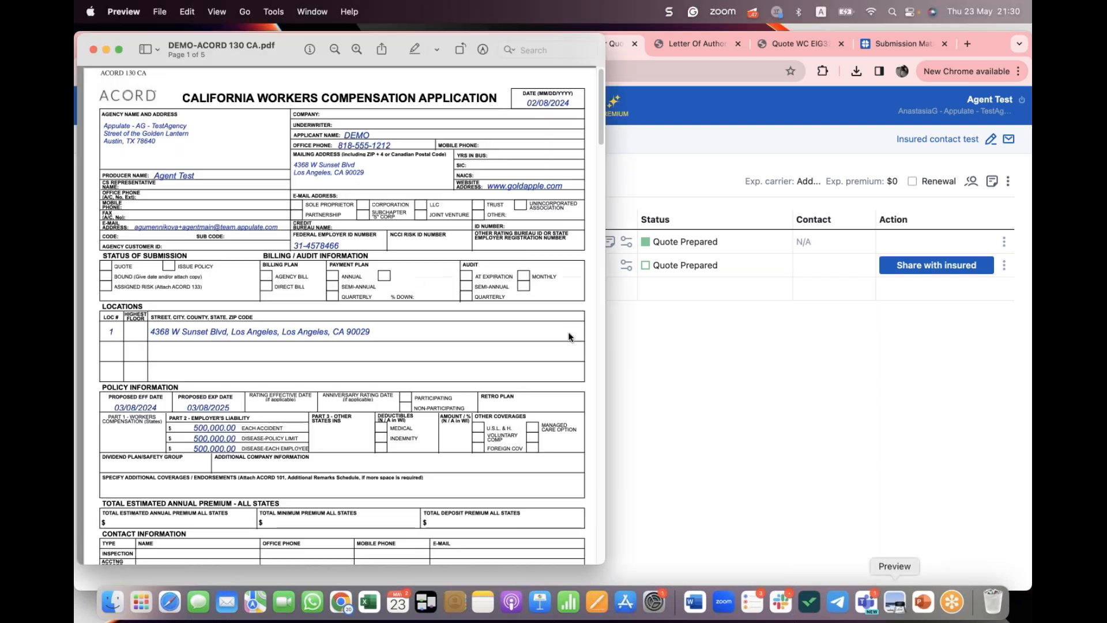
click(92, 50)
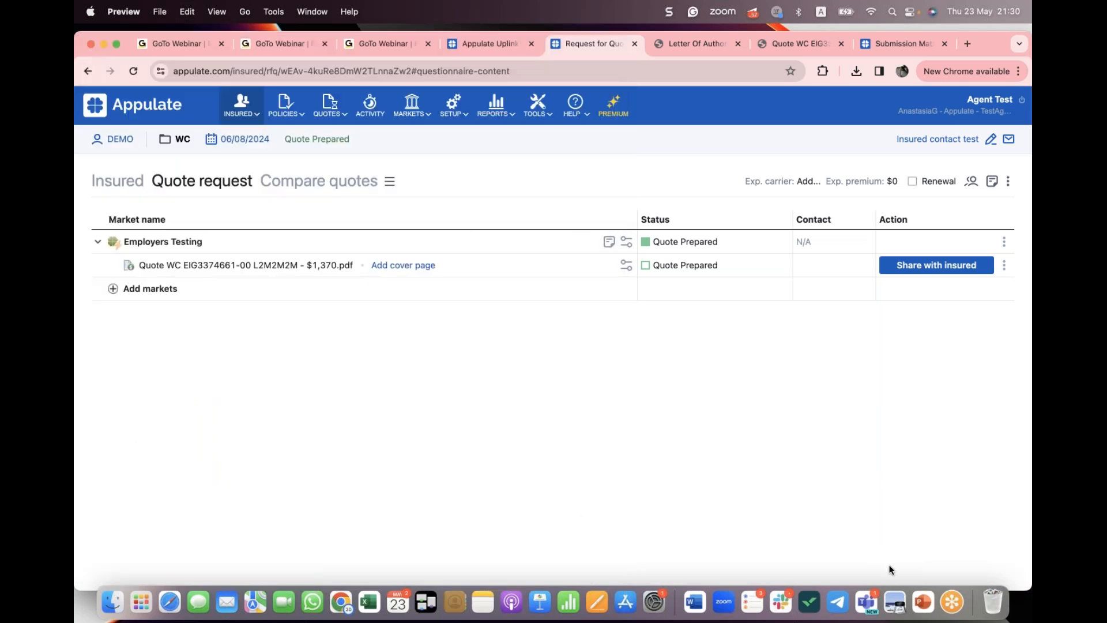
click(925, 604)
double_click(386, 421)
click(99, 212)
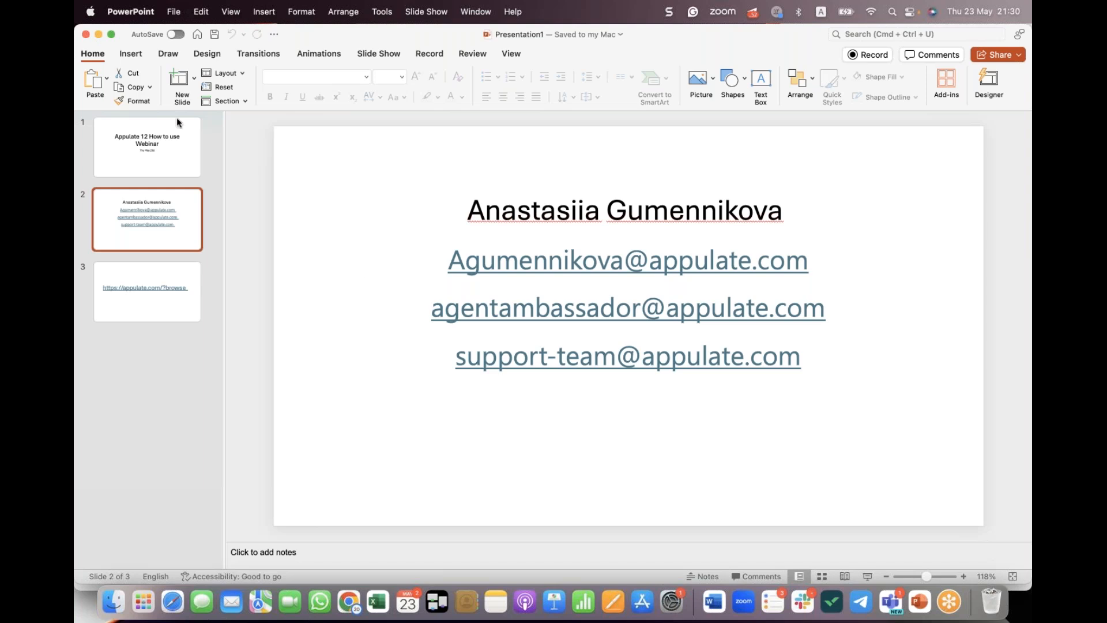
click(86, 36)
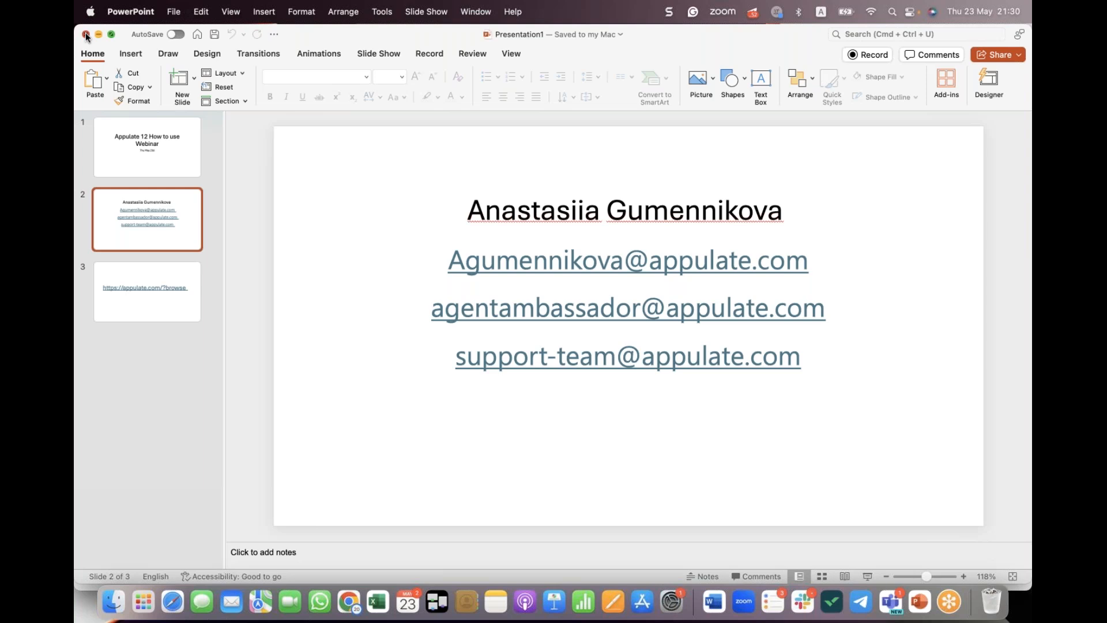